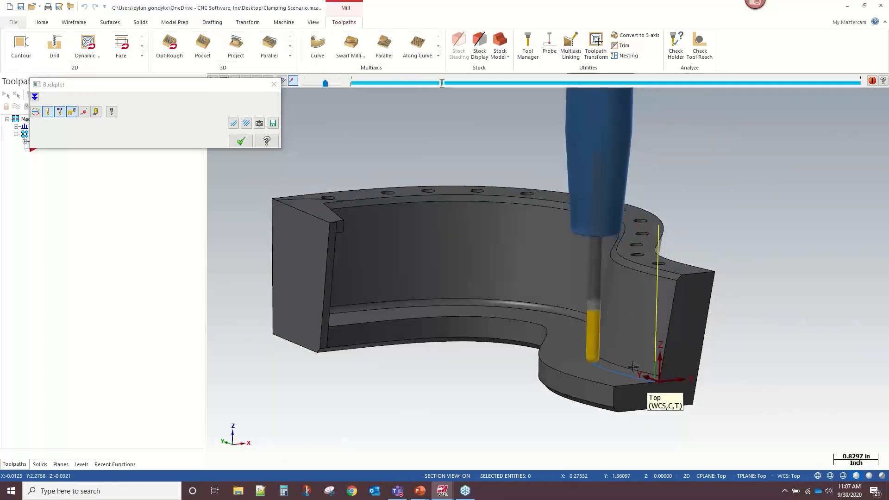
Review the backplot of the original Morph toolpath up to the end wall and close the backplot.
middle_drag(451, 243, 359, 276)
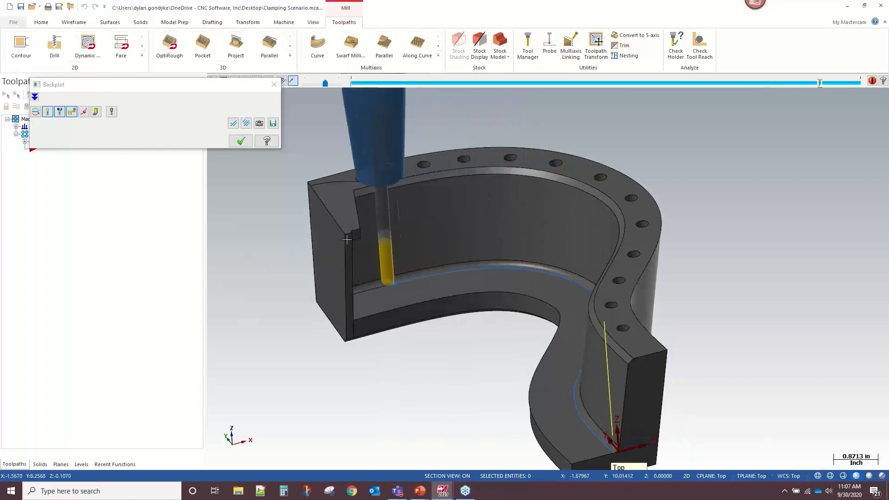
scroll(341, 208, up, 3)
middle_drag(341, 209, 331, 221)
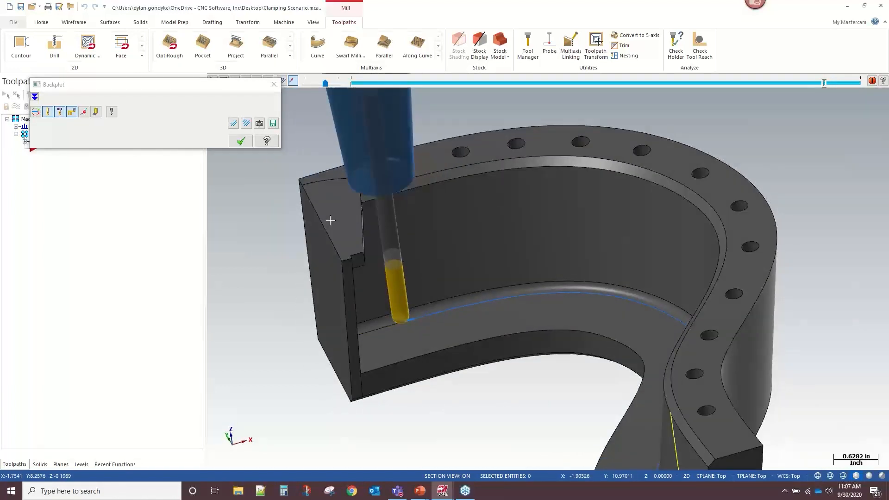
click(273, 88)
Place a copy of the Morph toolpath after the original in Toolpath Group-1.
middle_drag(284, 151, 372, 140)
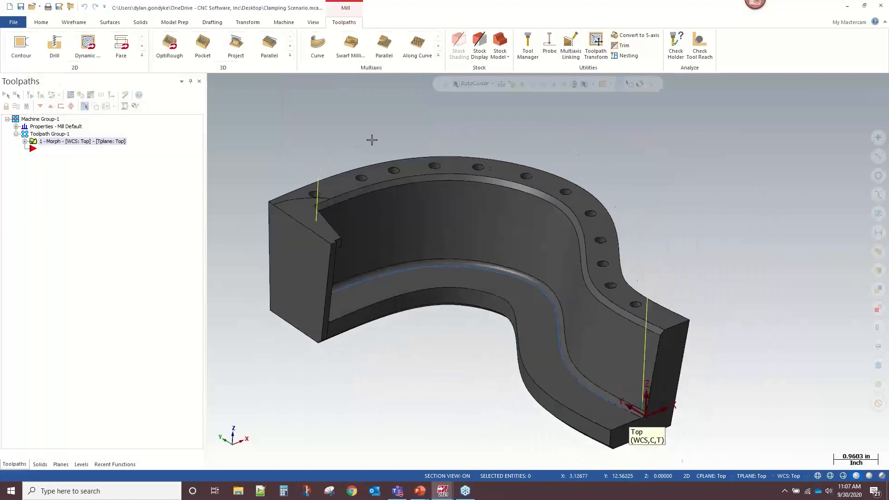
scroll(372, 139, down, 1)
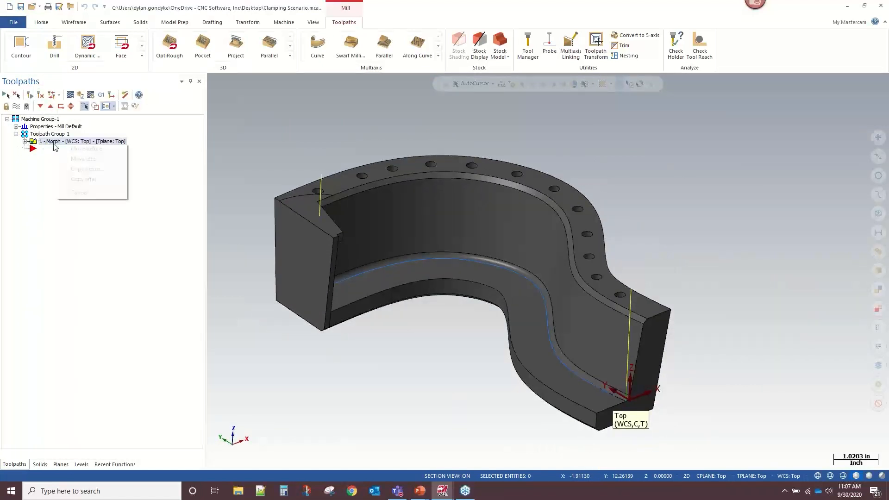
click(85, 179)
middle_drag(445, 173, 428, 183)
In the copied Morph toolpath's collision control, enable the second check with the Tilt tool strategy set to Automatic.
click(24, 156)
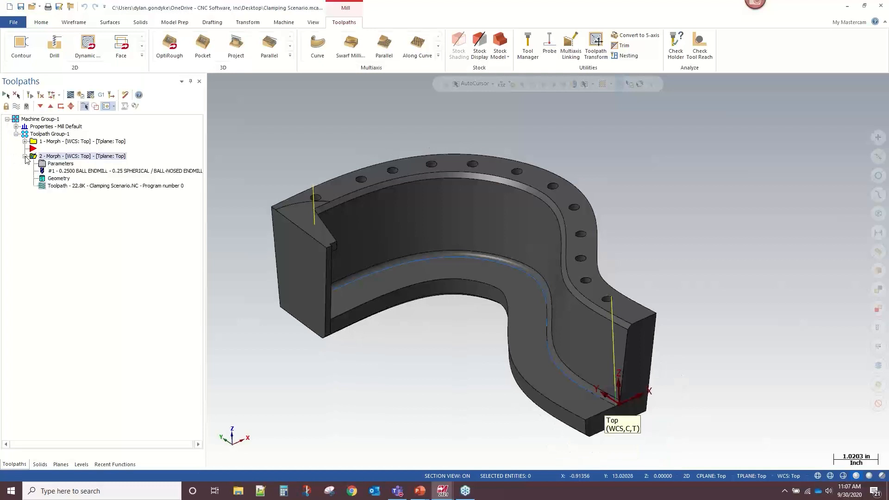
click(61, 164)
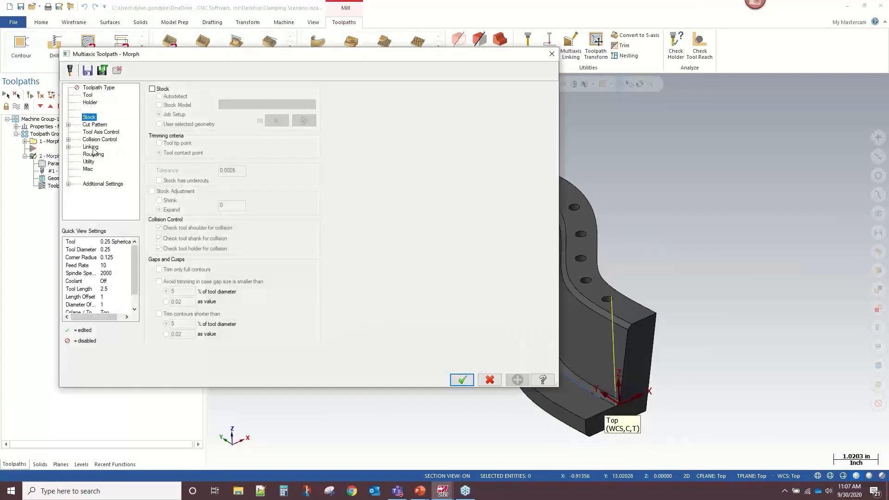
click(104, 133)
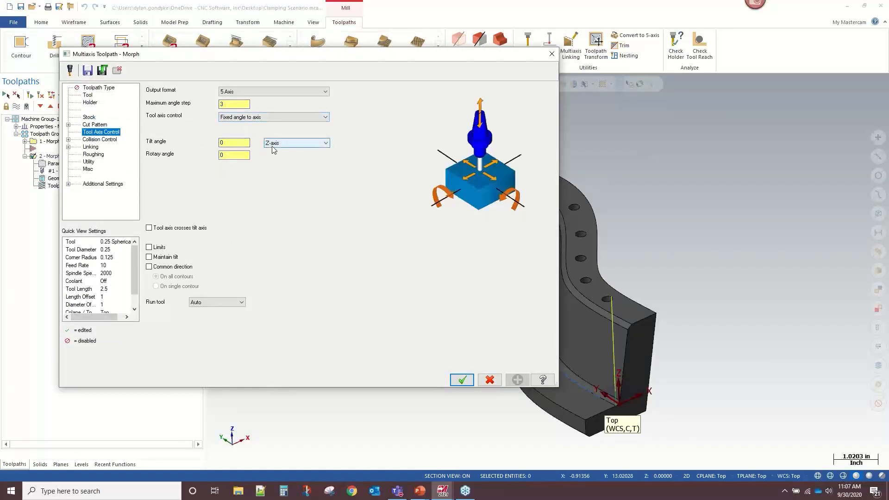
click(109, 141)
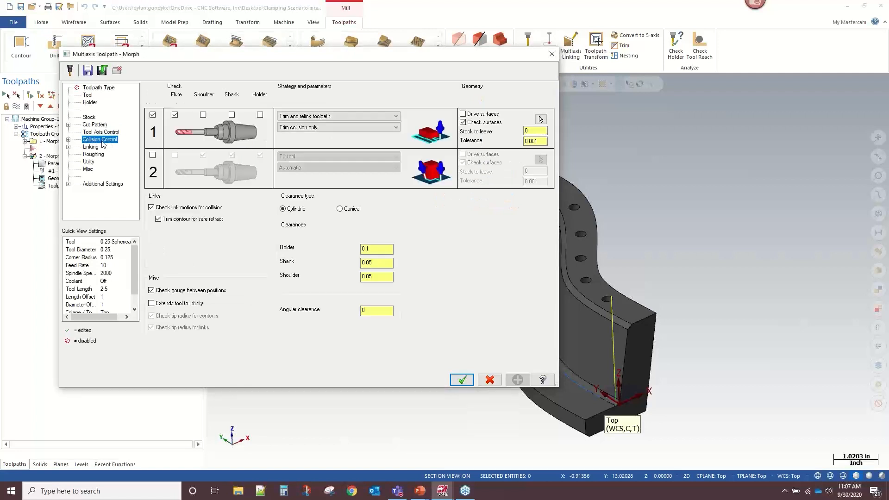
click(153, 156)
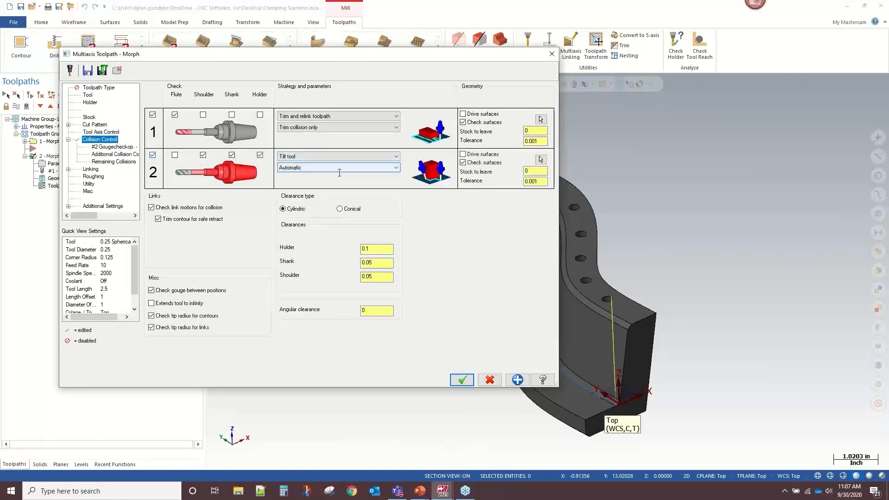
Assign the top and overhanging lug faces at the part's end wall as check surfaces for the second collision check, and regenerate the toolpath.
click(541, 160)
middle_drag(415, 234, 378, 222)
scroll(265, 180, up, 3)
middle_drag(265, 179, 357, 261)
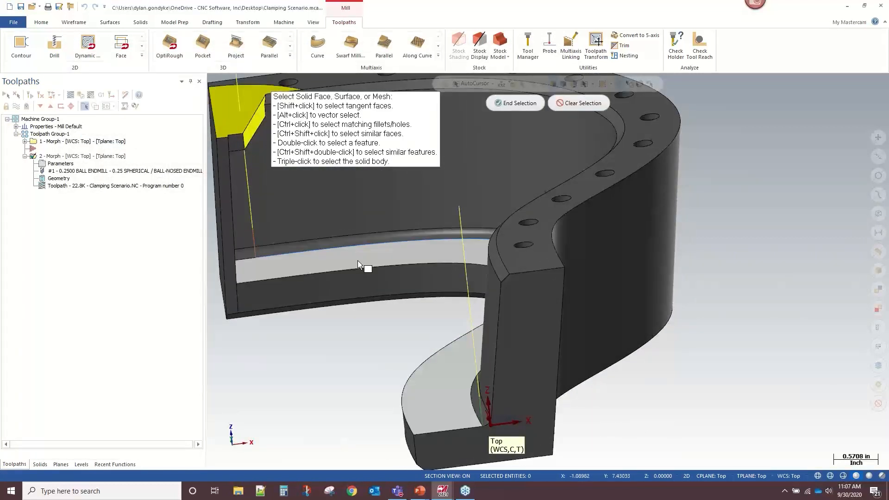
scroll(412, 285, down, 5)
scroll(248, 176, up, 3)
middle_drag(273, 202, 339, 204)
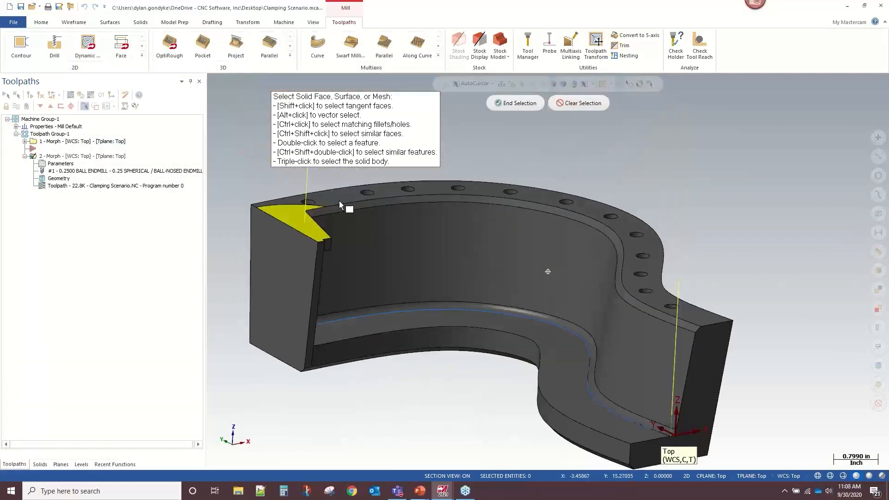
click(500, 103)
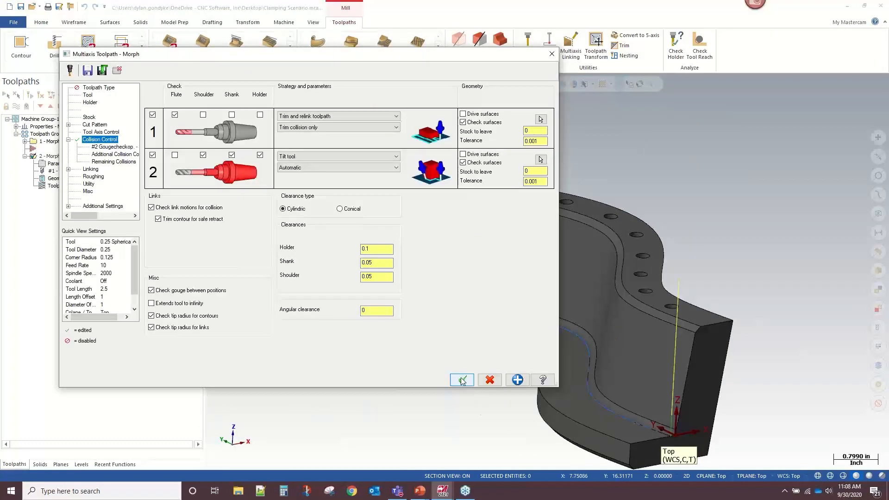
click(462, 380)
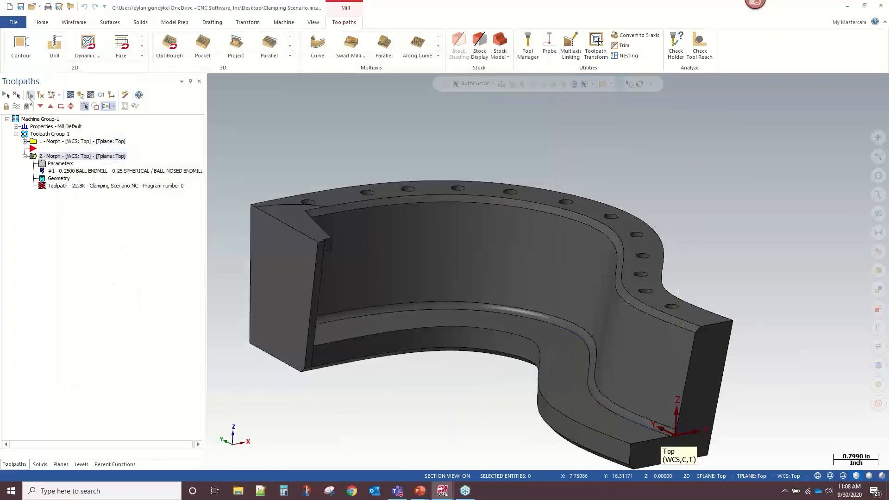
mouse_move(455, 168)
middle_down()
mouse_move(493, 141)
mouse_move(471, 152)
middle_up()
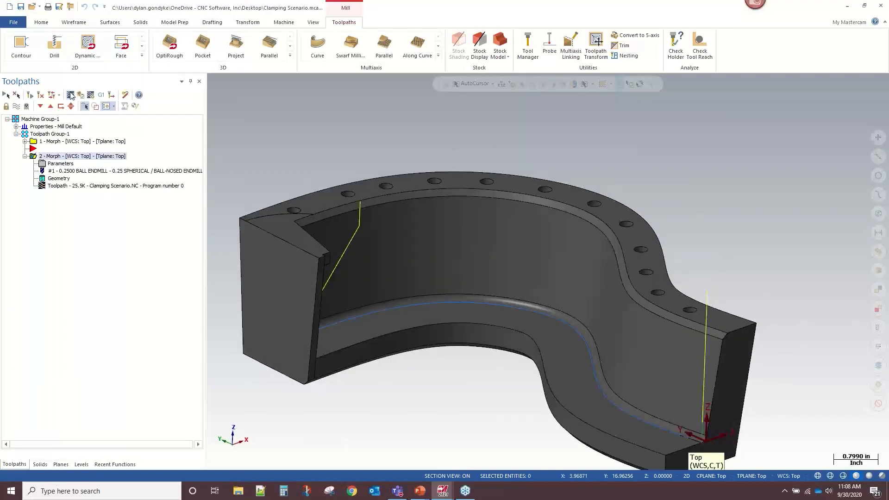
Backplot the regenerated Morph copy and follow the tool and holder as they approach the overhanging lug.
click(71, 95)
middle_drag(620, 359, 581, 343)
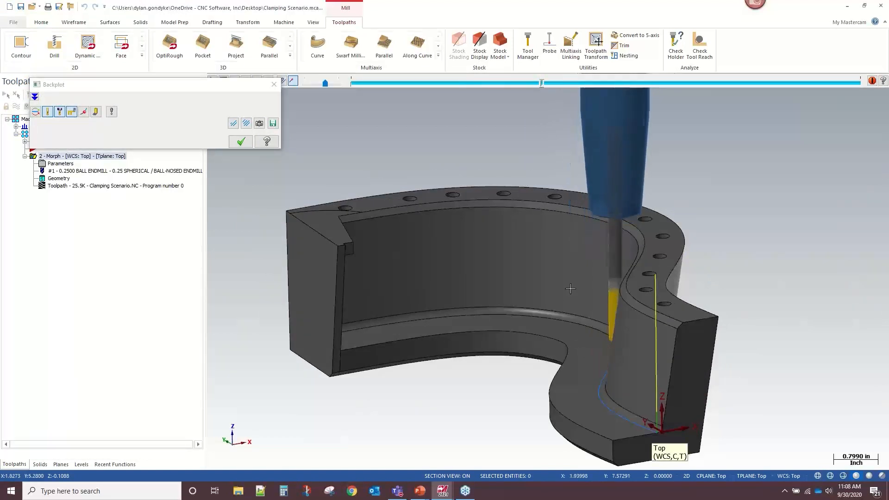
scroll(361, 273, up, 2)
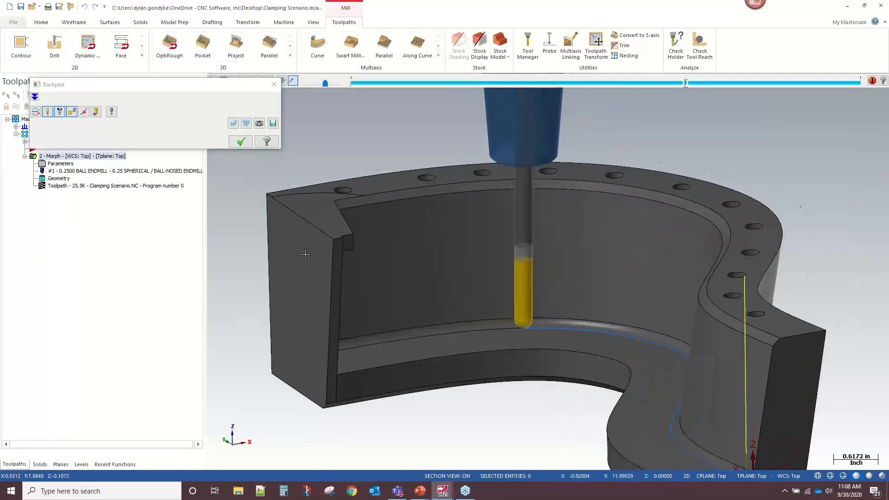
scroll(307, 215, up, 3)
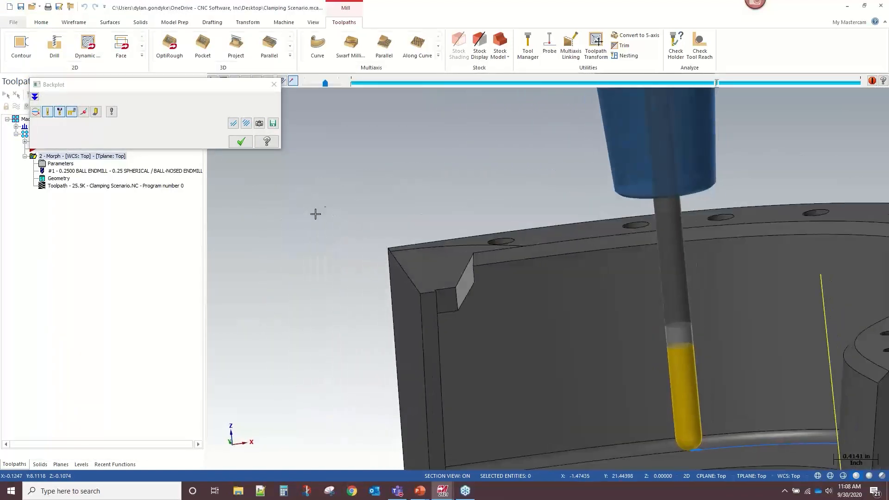
scroll(345, 209, down, 2)
scroll(359, 289, up, 2)
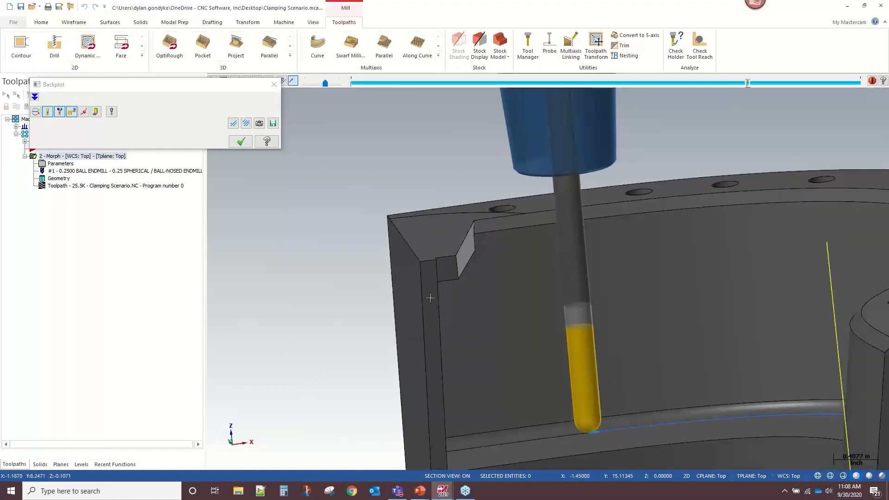
scroll(428, 294, up, 2)
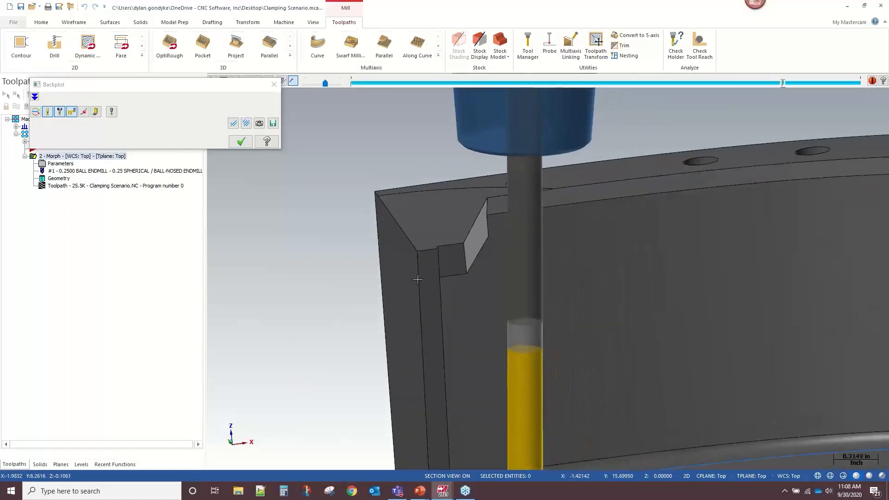
scroll(417, 280, down, 3)
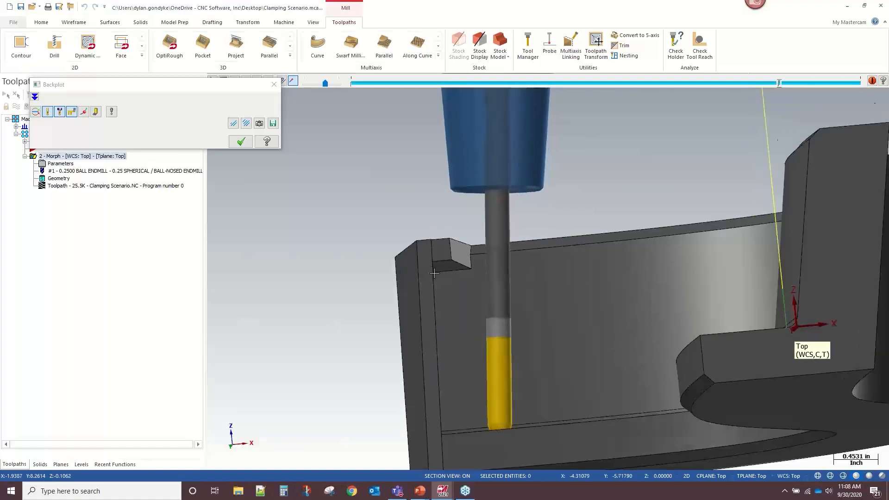
Move the backplot back and forth near the end wall and inspect the holder's clearance to the lug from several angles.
key(b)
middle_drag(436, 291, 469, 353)
middle_drag(461, 384, 463, 389)
middle_drag(423, 341, 447, 248)
scroll(441, 262, up, 1)
key(s)
scroll(392, 175, up, 1)
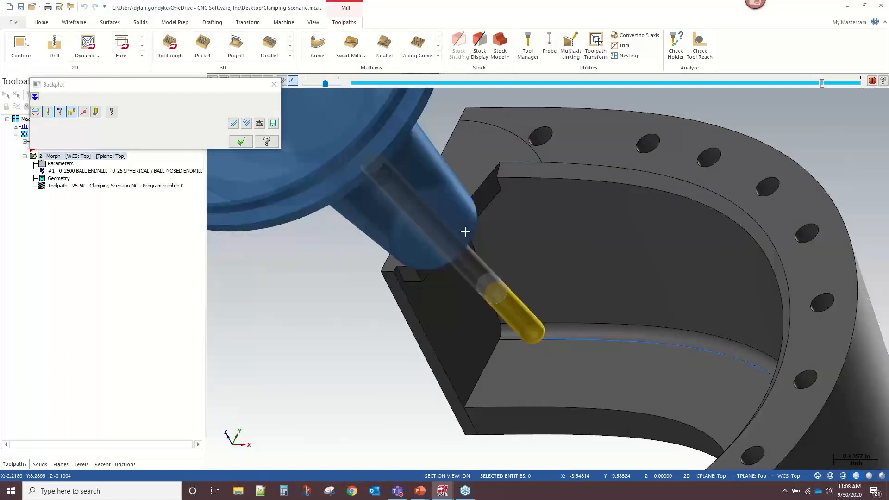
scroll(547, 348, up, 2)
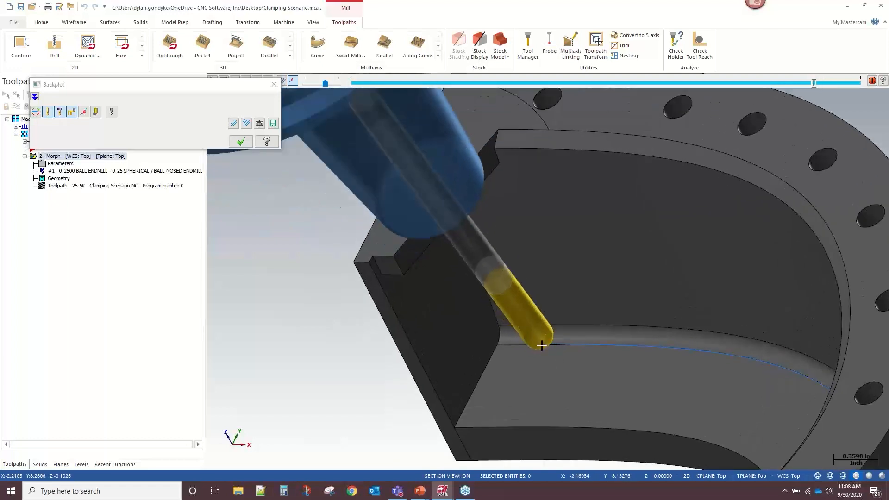
middle_drag(545, 340, 536, 321)
scroll(514, 320, down, 3)
scroll(476, 313, up, 1)
middle_drag(476, 313, 443, 286)
scroll(442, 287, up, 1)
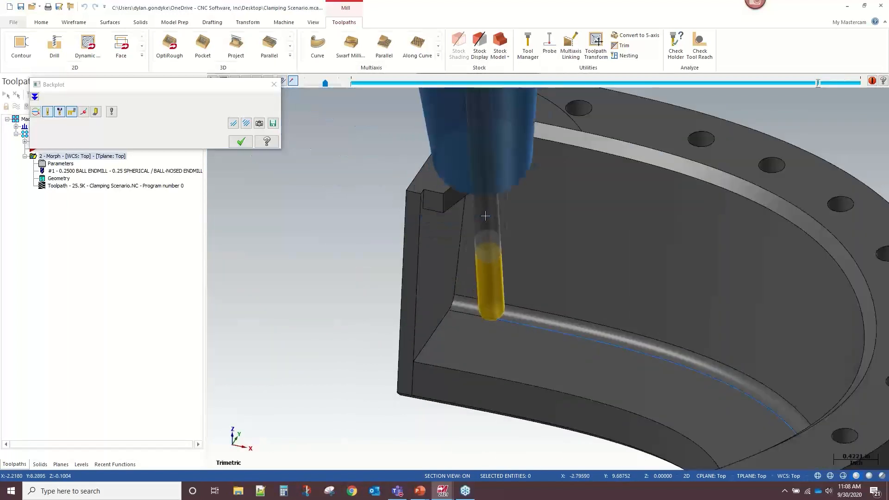
Examine how the tool tilts away from the lug while backplotting in reverse, and close the backplot.
scroll(510, 227, down, 2)
scroll(512, 241, up, 1)
middle_drag(522, 214, 510, 246)
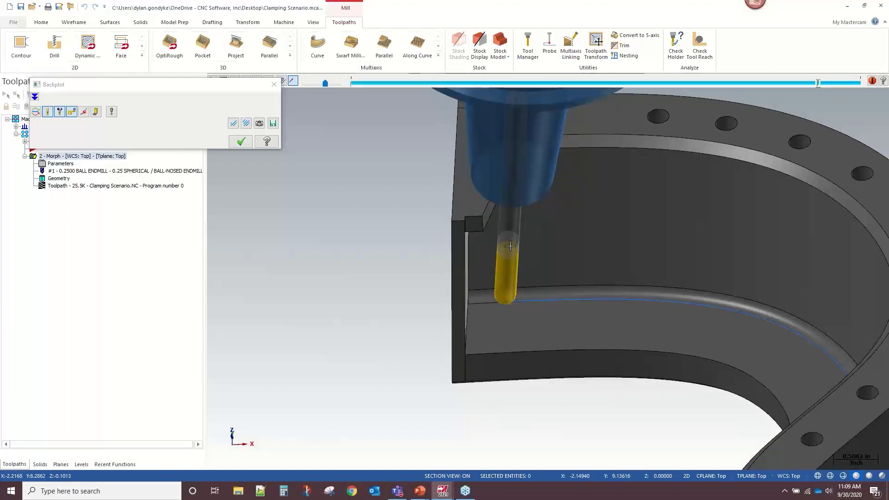
middle_drag(509, 250, 500, 285)
scroll(500, 289, down, 1)
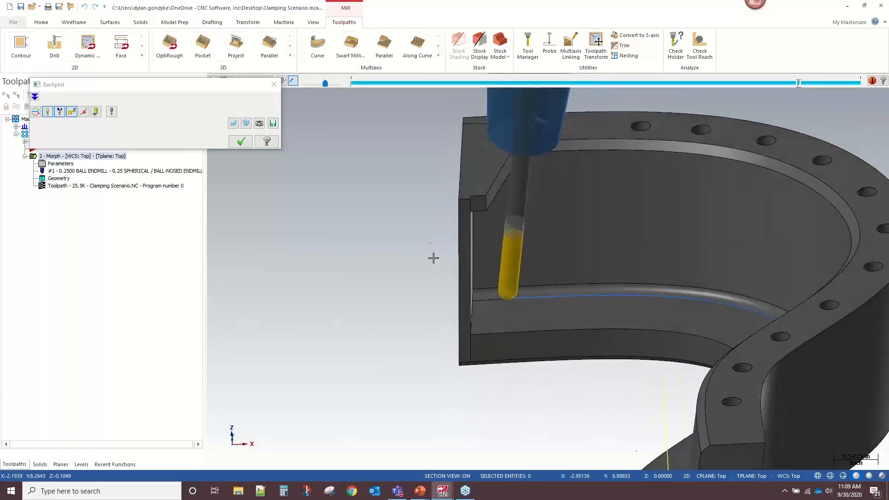
scroll(404, 211, down, 4)
middle_drag(395, 192, 439, 218)
key(b)
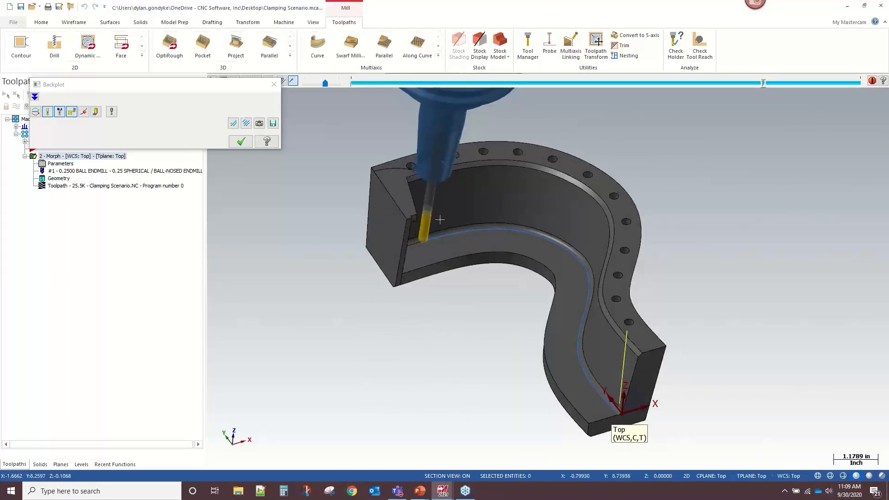
key(b)
key(b)
middle_drag(260, 249, 300, 233)
key(Escape)
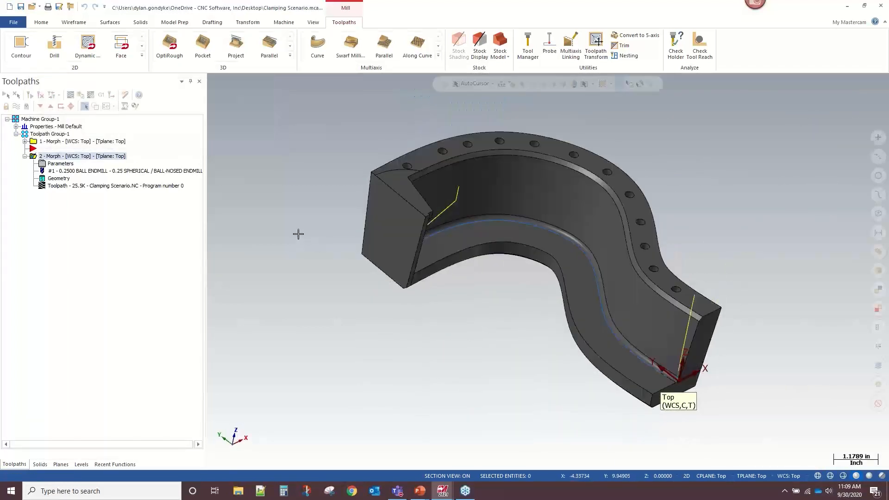
Make the Clamp level visible to show the clamp on the part's upper rim.
click(76, 466)
click(36, 134)
scroll(649, 194, up, 3)
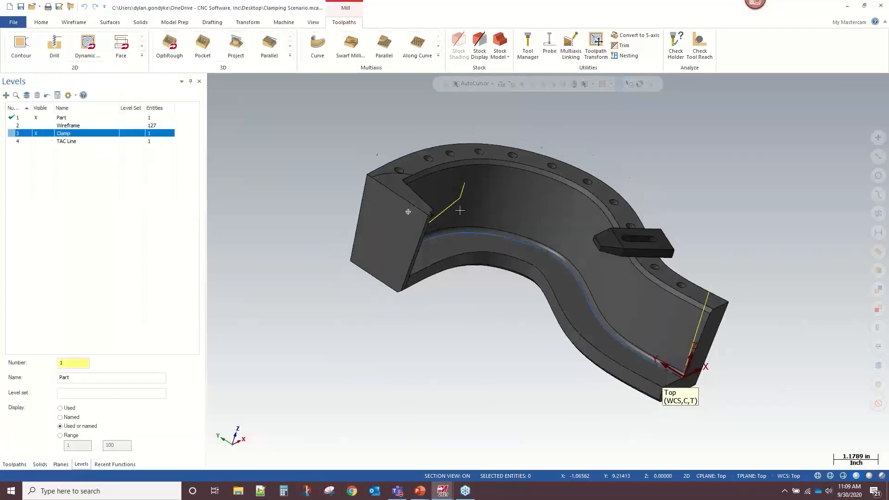
scroll(638, 218, up, 2)
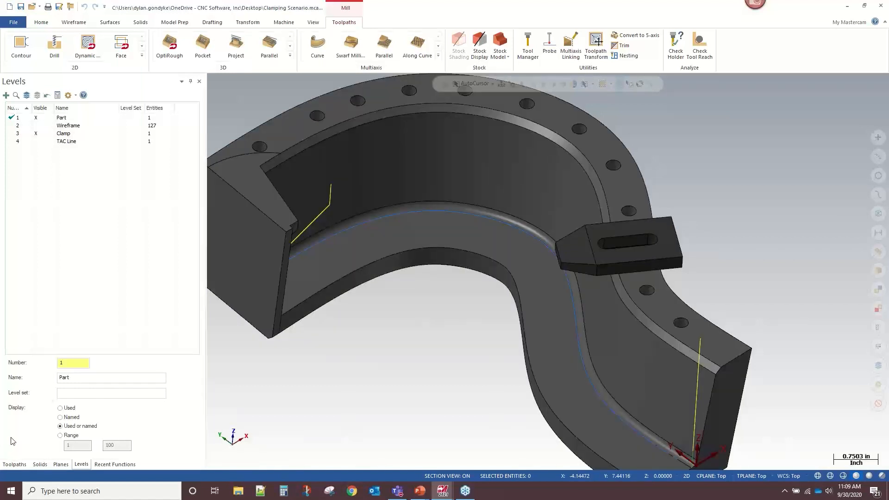
Add the whole clamp body to the check surfaces of the Morph copy's second collision check and accept the parameters.
click(14, 465)
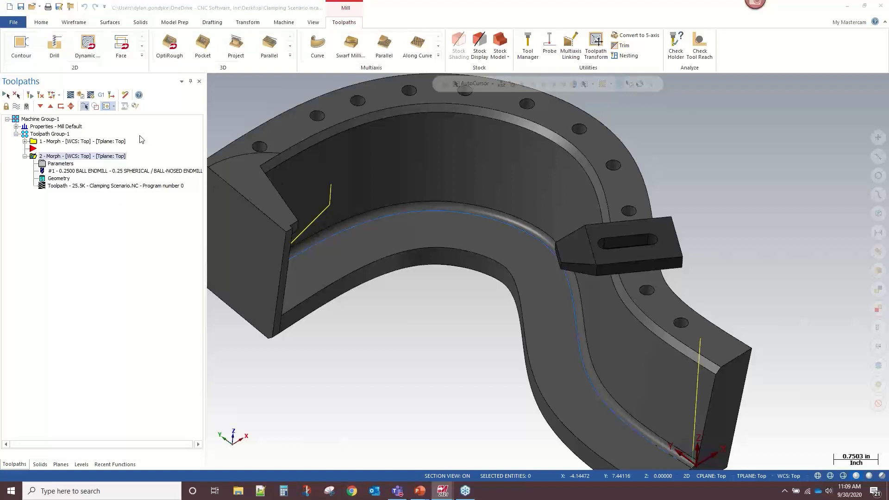
click(541, 160)
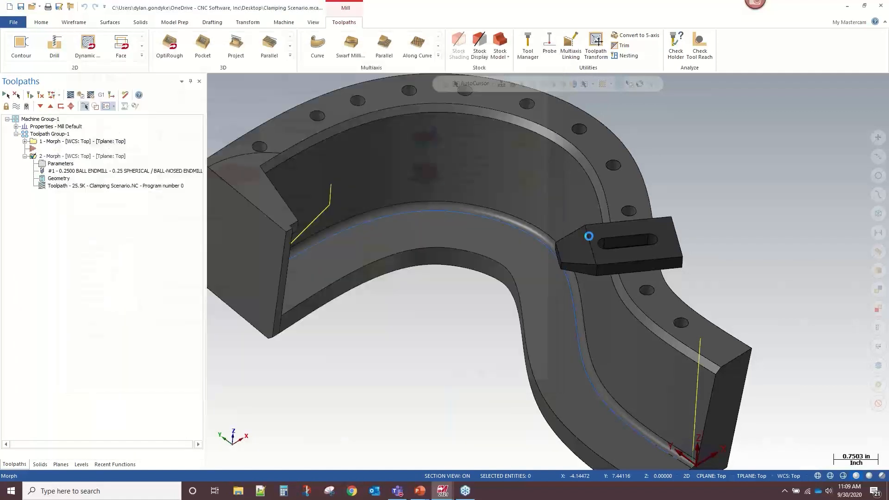
triple_click(583, 257)
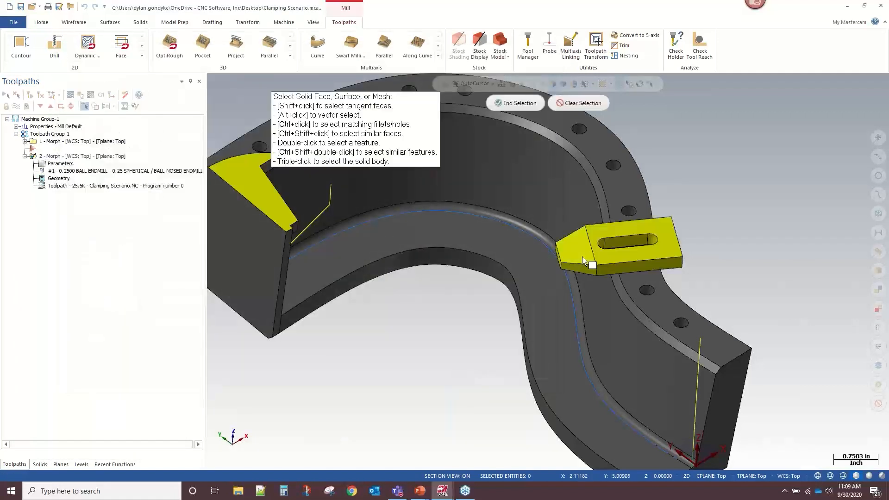
middle_drag(577, 175, 573, 168)
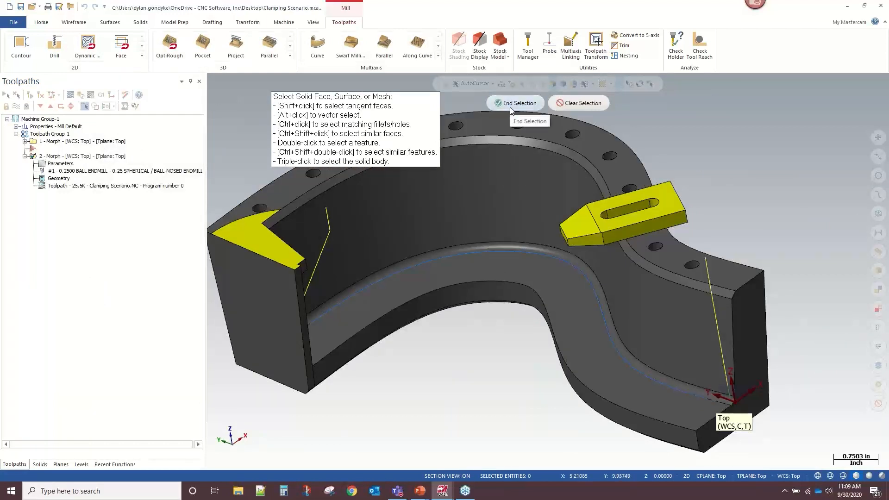
click(512, 107)
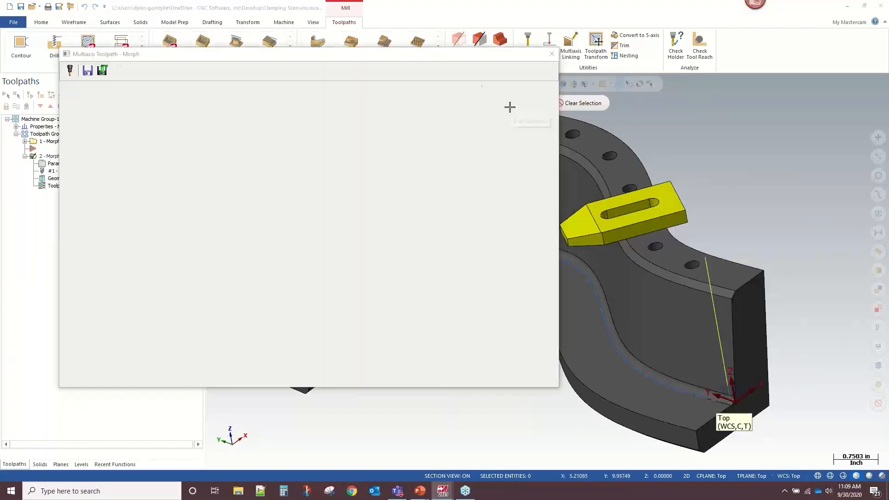
click(470, 382)
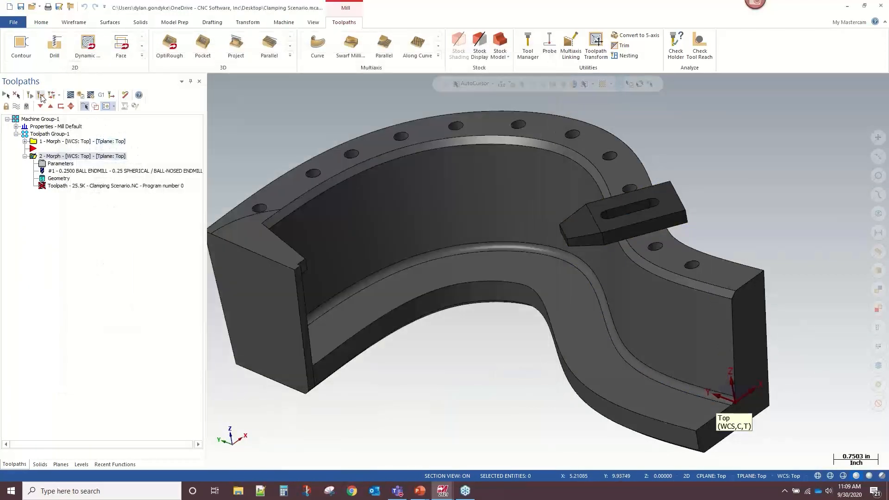
Regenerate the Morph copy's toolpath and backplot it up to the clamp, inspecting the holder's clearance up close.
click(30, 96)
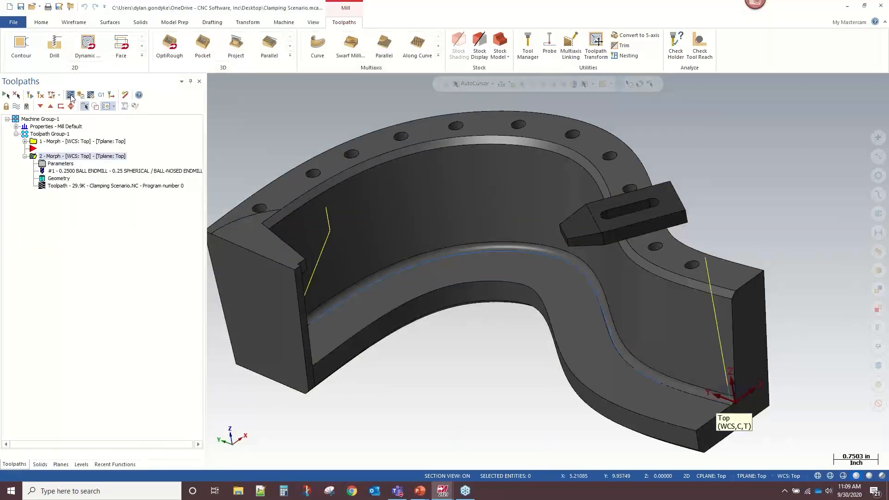
click(71, 95)
scroll(624, 229, up, 2)
middle_drag(624, 229, 524, 201)
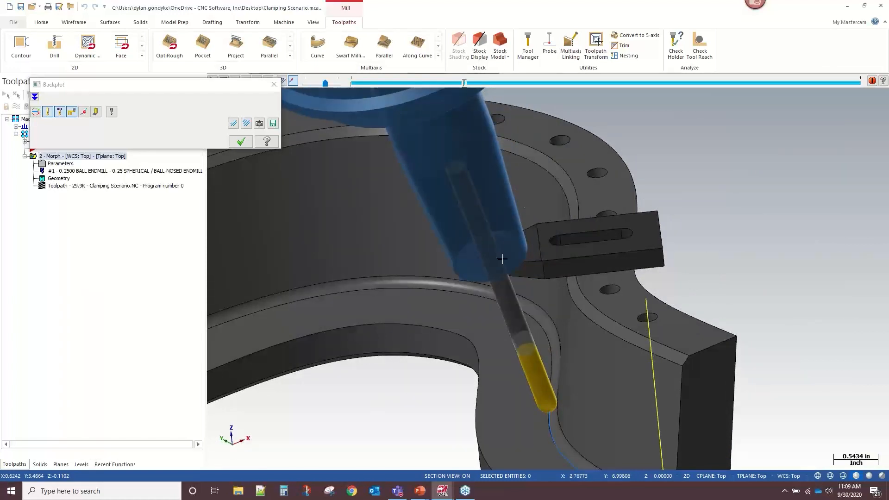
scroll(503, 259, up, 2)
scroll(561, 221, up, 2)
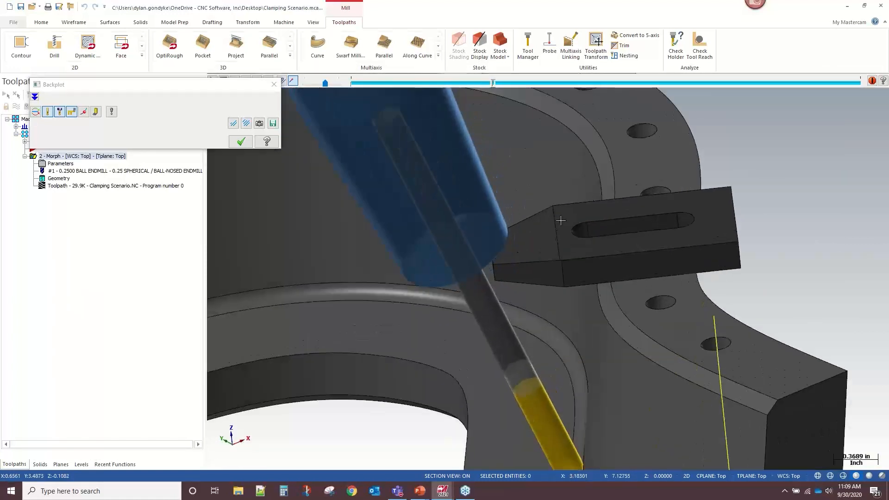
scroll(561, 221, down, 4)
middle_drag(561, 221, 553, 273)
Step the backplot backward past the clamp to examine how the holder tilts away from its tip.
key(b)
key(b)
key(b)
scroll(598, 403, up, 1)
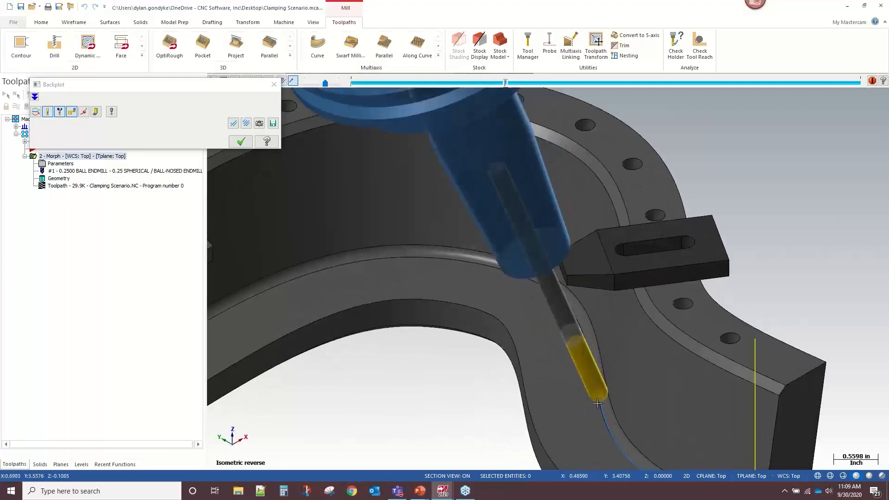
key(b)
key(b)
key(b)
key(b)
key(b)
key(b)
key(b)
key(b)
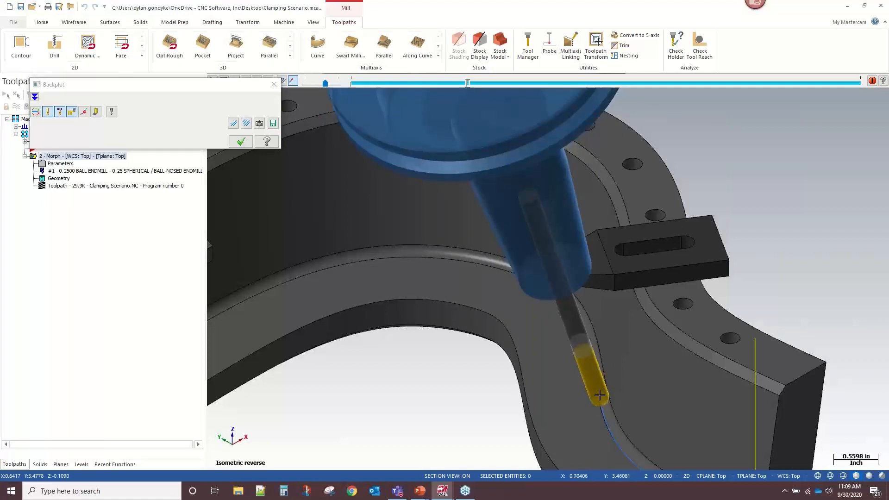
key(b)
Step the backplot forward past the clamp and examine how the tool returns toward upright.
key(s)
key(s)
key(s)
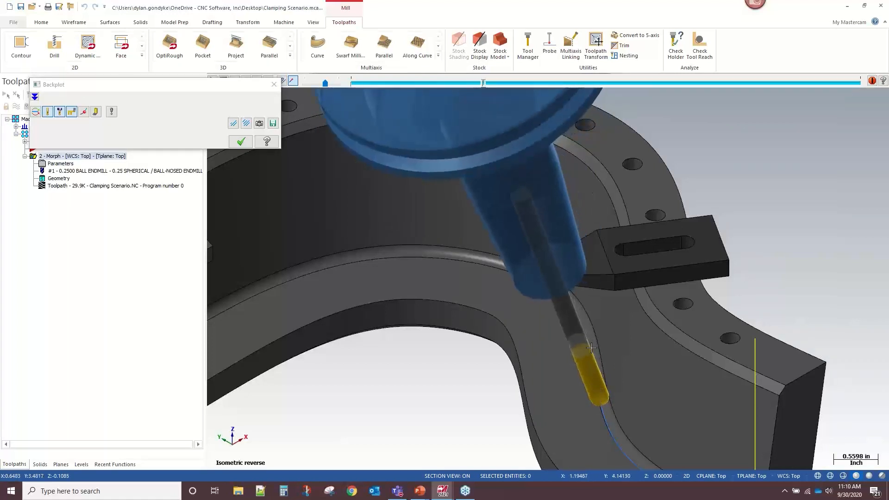
key(s)
key(s)
key(s)
key(s)
key(s)
key(s)
key(s)
key(s)
key(s)
key(s)
scroll(589, 341, down, 1)
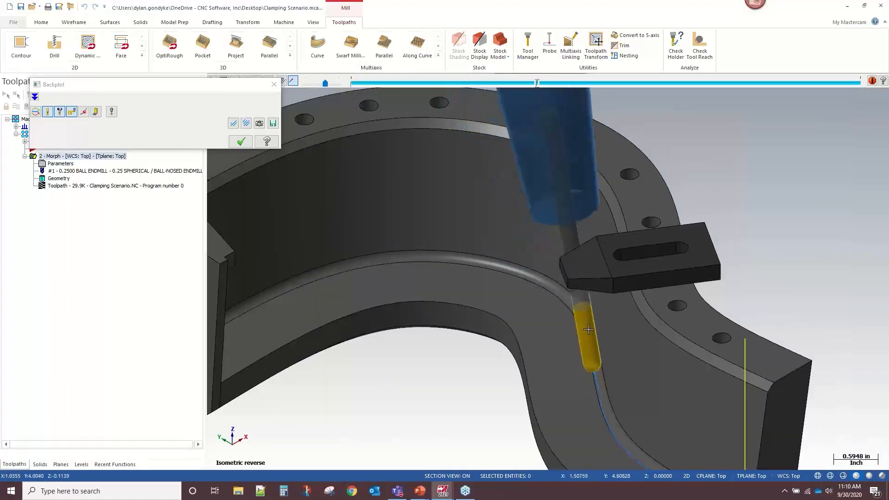
scroll(588, 330, down, 2)
key(s)
key(s)
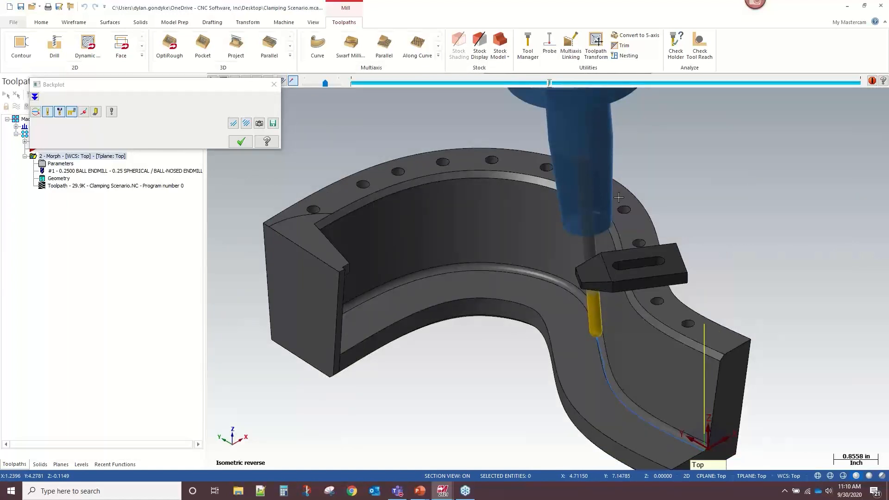
Continue the backplot forward along the curved wall toward the lug to examine the tool's tilt.
key(s)
key(s)
key(s)
key(s)
key(s)
key(s)
key(s)
key(s)
key(s)
key(s)
key(s)
key(s)
key(s)
key(s)
key(s)
key(s)
key(s)
key(s)
key(s)
key(s)
key(s)
scroll(652, 242, down, 2)
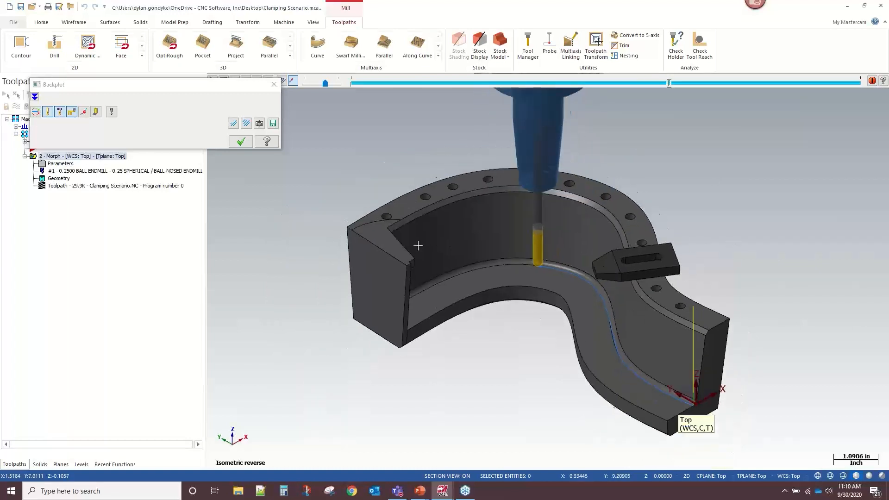
middle_drag(418, 246, 415, 246)
key(s)
key(s)
key(s)
key(s)
key(s)
key(s)
key(s)
key(s)
key(s)
key(s)
key(s)
key(s)
key(s)
key(s)
key(s)
key(s)
key(s)
key(s)
key(s)
key(s)
scroll(529, 257, down, 1)
scroll(547, 251, down, 2)
Run the backplot in reverse past the clamp toward the toolpath's start, and close the backplot.
key(b)
key(b)
key(b)
key(b)
key(b)
key(b)
key(b)
key(b)
key(b)
key(b)
key(b)
key(b)
key(b)
key(b)
key(b)
key(b)
key(b)
key(b)
key(b)
key(b)
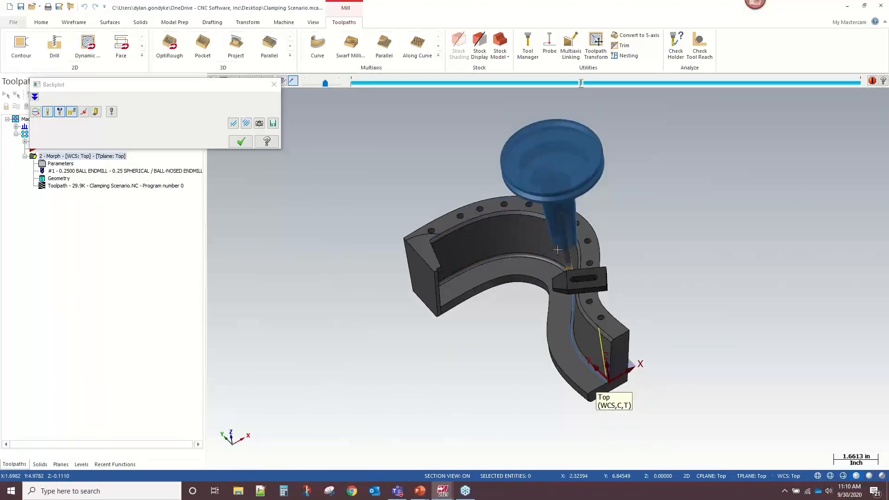
key(b)
key(b)
key(b)
key(b)
key(b)
key(b)
key(b)
key(b)
key(b)
key(b)
key(b)
key(b)
key(b)
key(b)
key(b)
key(b)
key(b)
key(b)
key(b)
key(b)
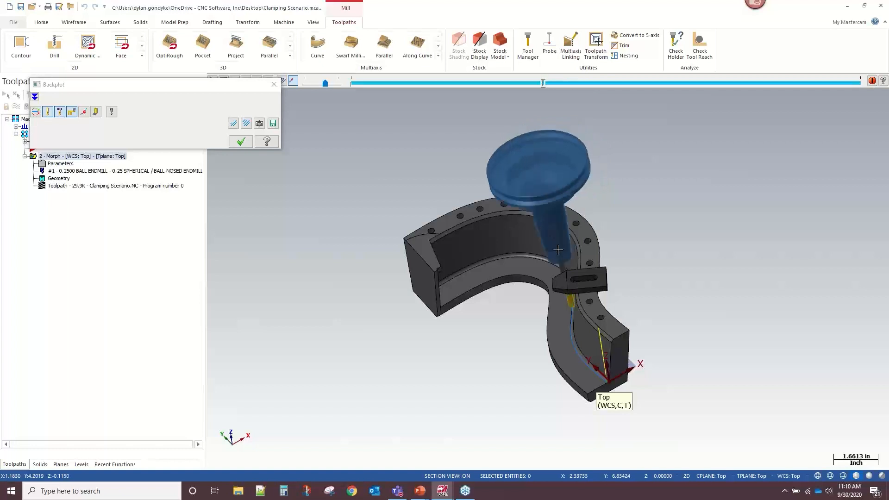
key(b)
key(b)
key(b)
key(b)
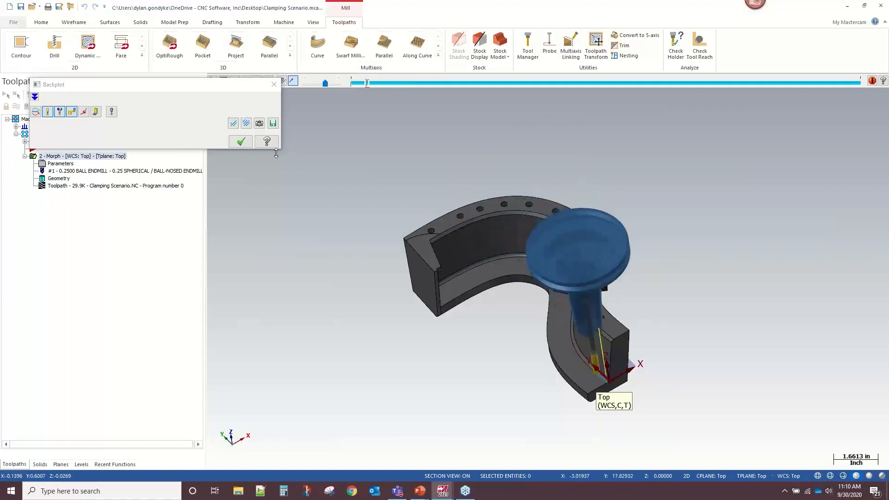
click(274, 84)
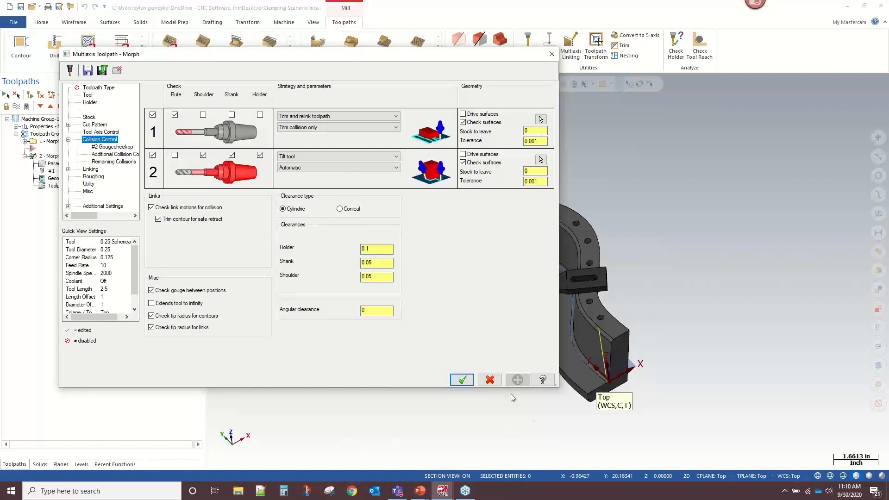
click(490, 380)
scroll(533, 278, up, 5)
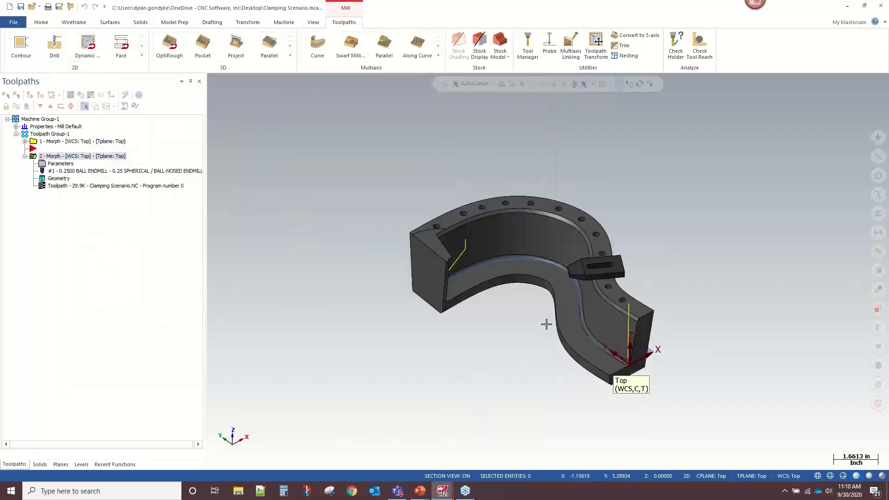
middle_drag(555, 291, 566, 289)
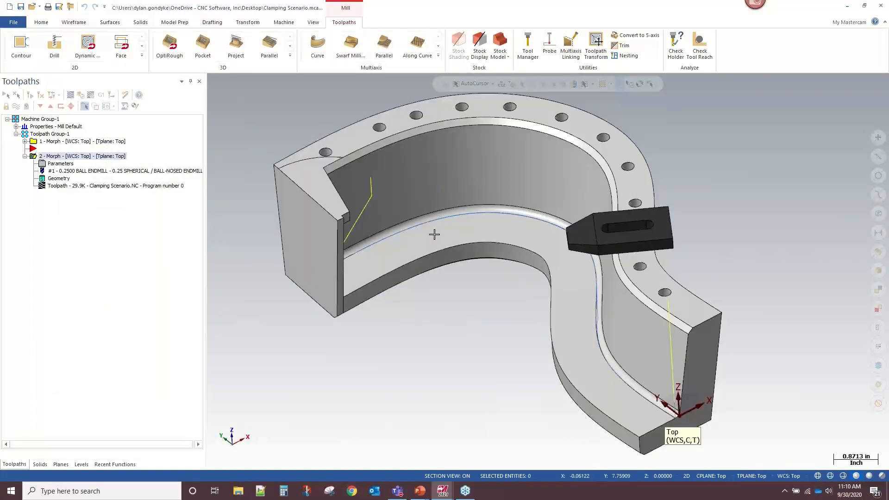
click(58, 164)
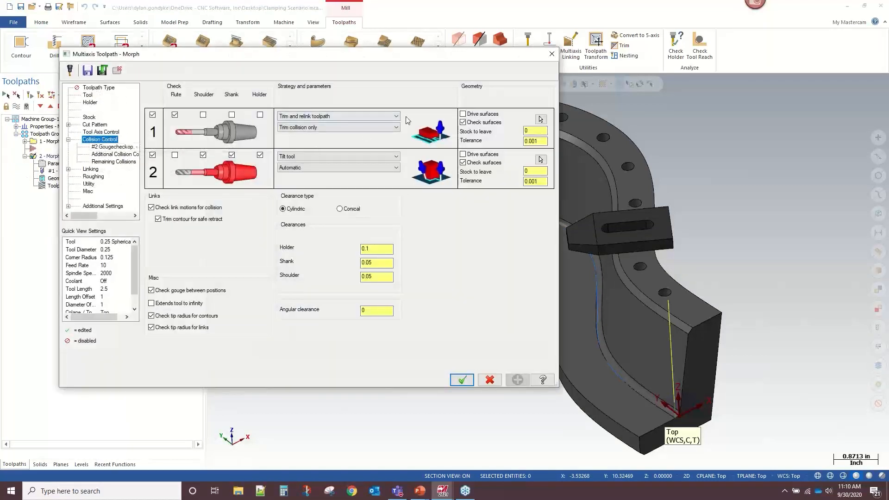
click(552, 55)
Make the TAC Line level visible to show the tool axis control curve inside the part.
click(81, 464)
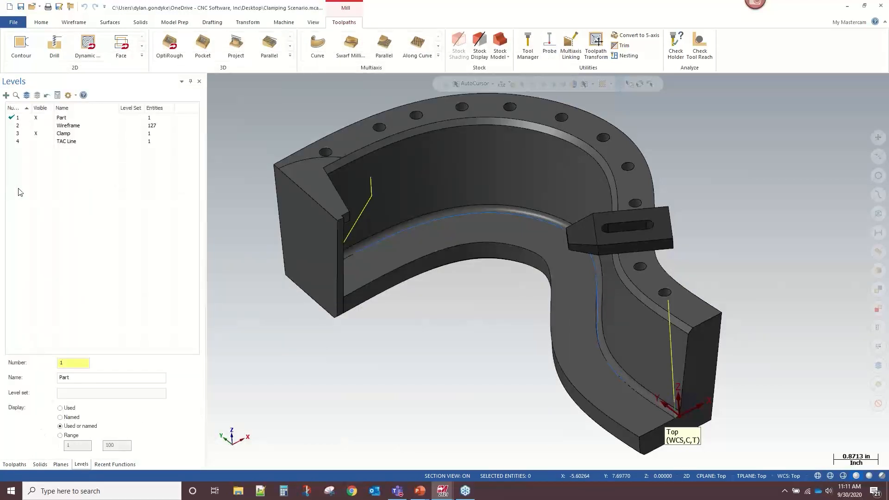
click(43, 142)
middle_drag(581, 262, 519, 248)
scroll(606, 228, up, 2)
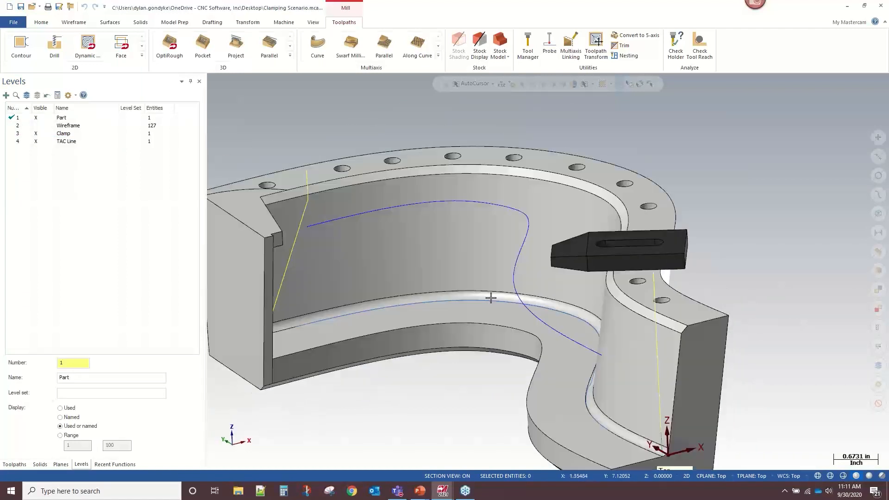
Select the tool axis control curve, examine its course relative to the wall and clamp, and deselect it.
click(525, 306)
middle_drag(525, 306, 473, 260)
scroll(539, 219, down, 2)
middle_drag(540, 219, 570, 167)
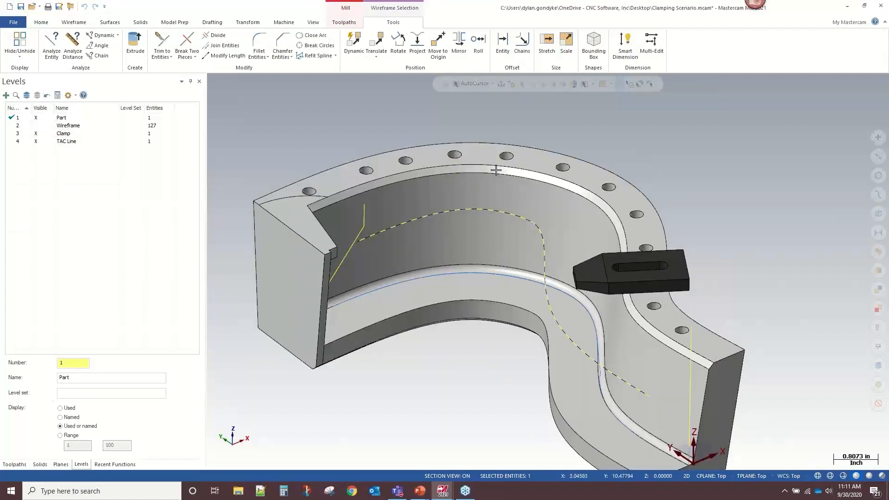
scroll(524, 178, down, 1)
middle_drag(546, 180, 544, 177)
scroll(544, 178, down, 1)
click(517, 345)
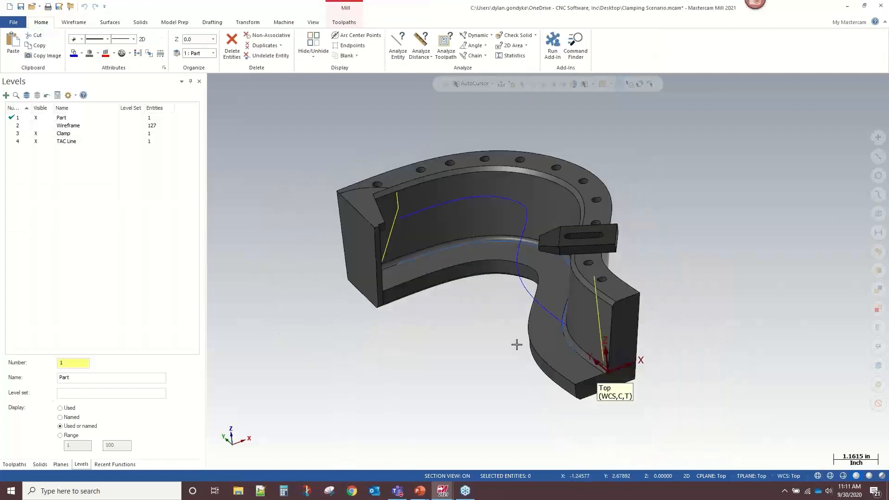
Set the Morph copy's tool axis control to From Chain with the Closest point curve tilt type.
click(14, 464)
scroll(457, 264, up, 2)
click(52, 163)
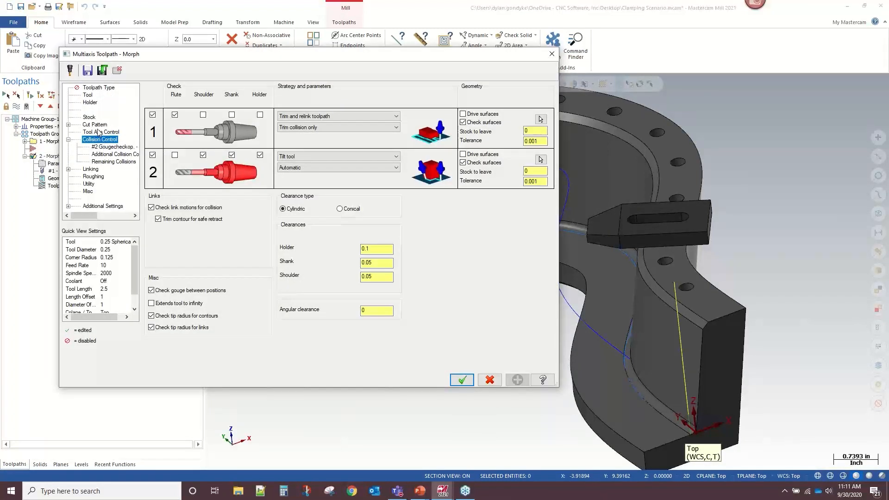
click(99, 132)
click(246, 116)
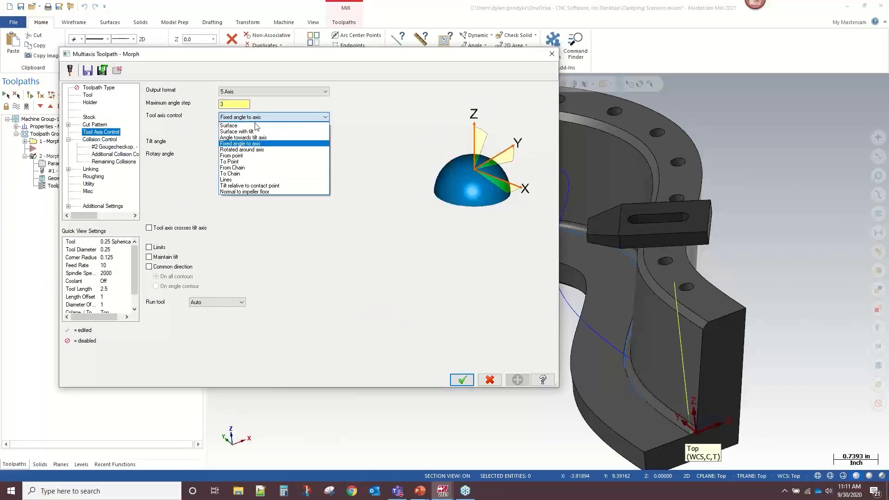
click(249, 167)
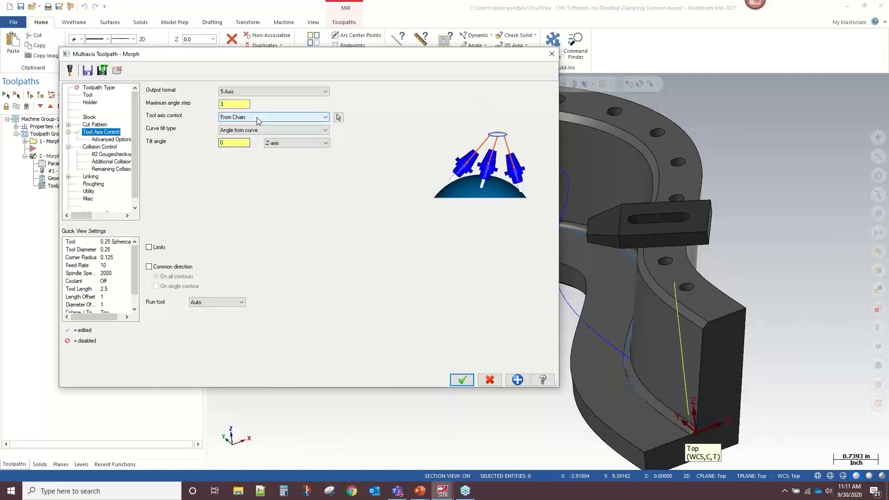
click(255, 130)
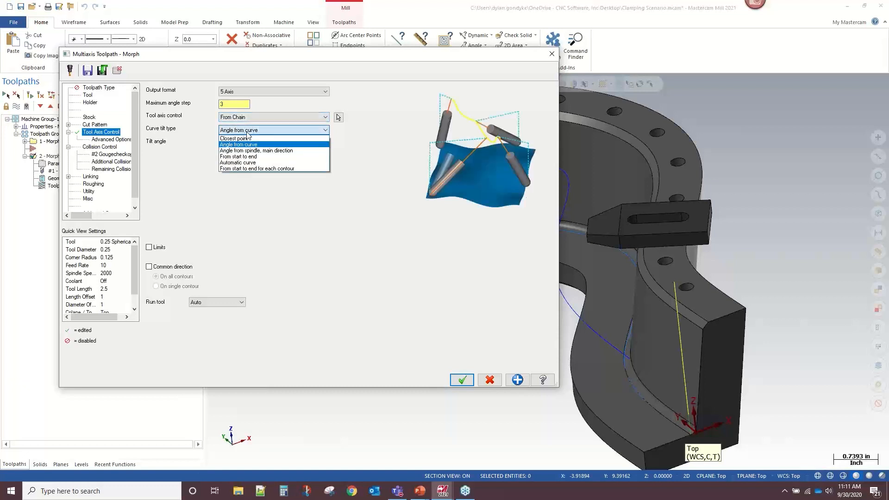
click(245, 138)
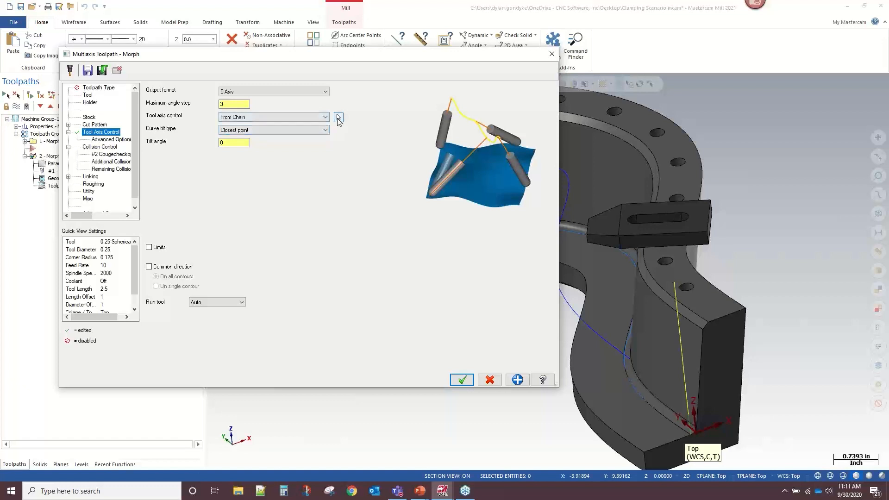
Chain the blue TAC Line curve as the tool axis control chain and accept the Morph copy's parameters.
click(339, 118)
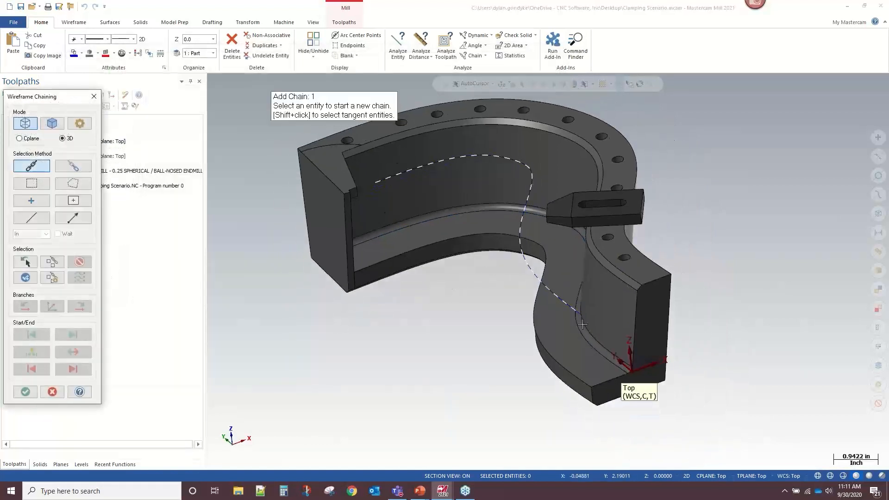
click(575, 313)
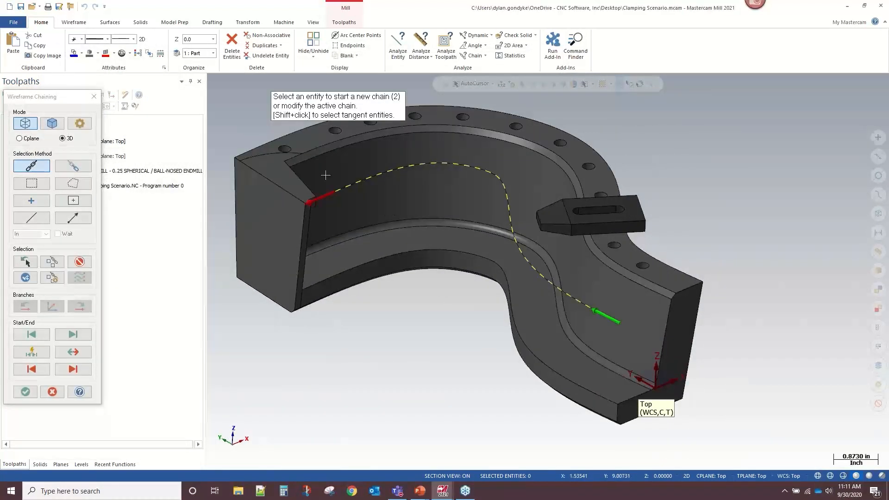
click(26, 392)
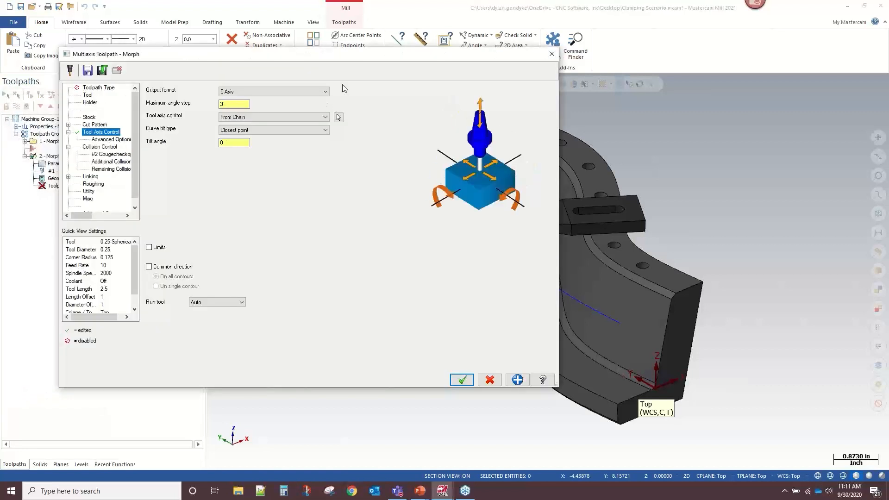
drag(367, 59, 292, 55)
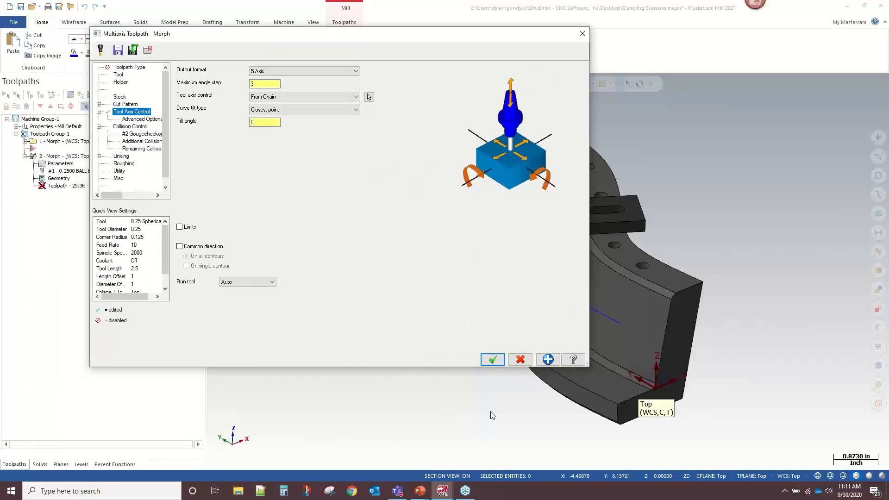
click(493, 360)
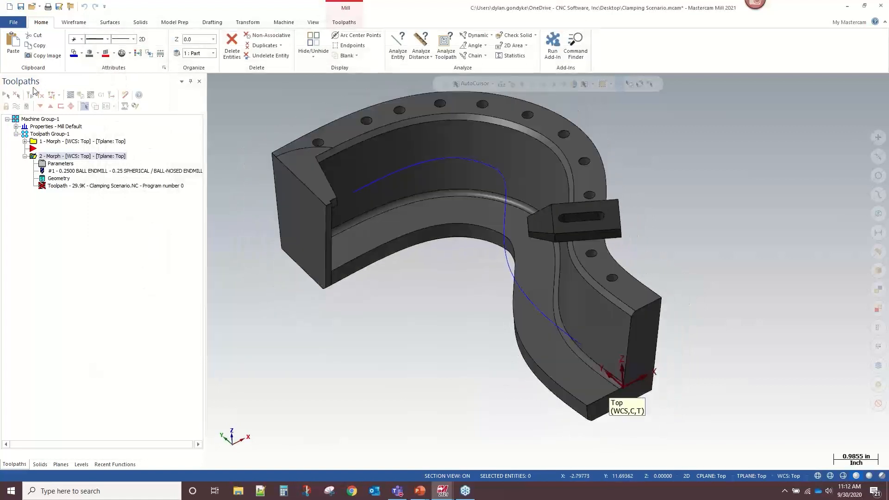
Regenerate the copied Morph toolpath and backplot it from the start of the cut past the clamp.
scroll(499, 271, down, 2)
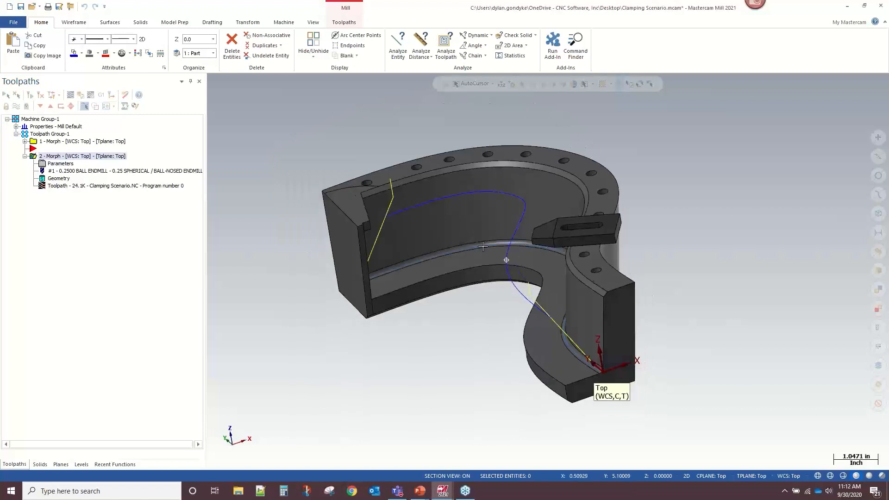
click(74, 95)
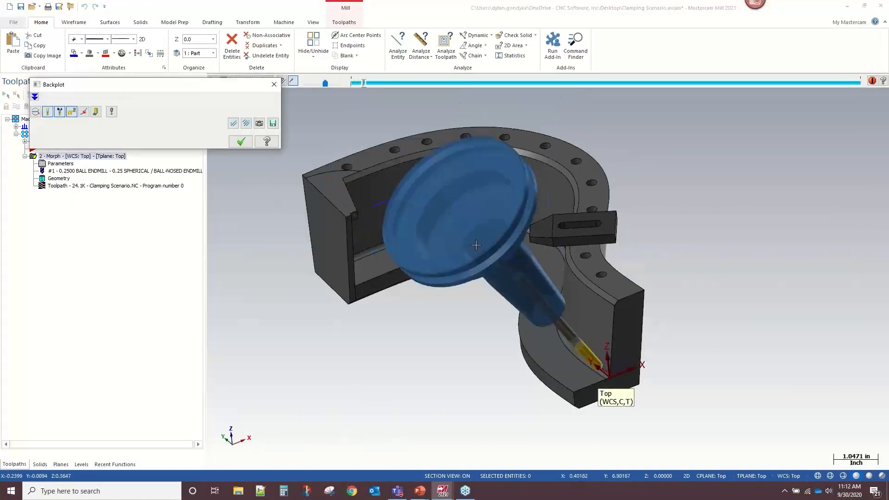
scroll(500, 256, up, 2)
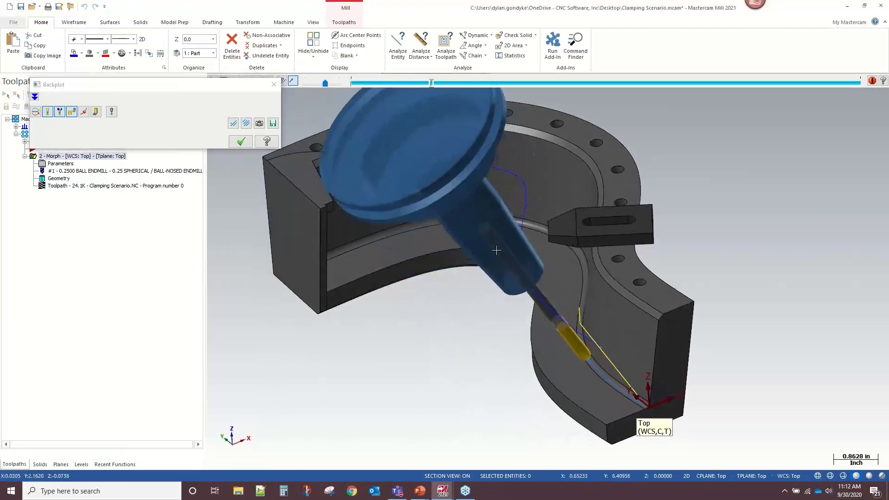
scroll(523, 245, up, 2)
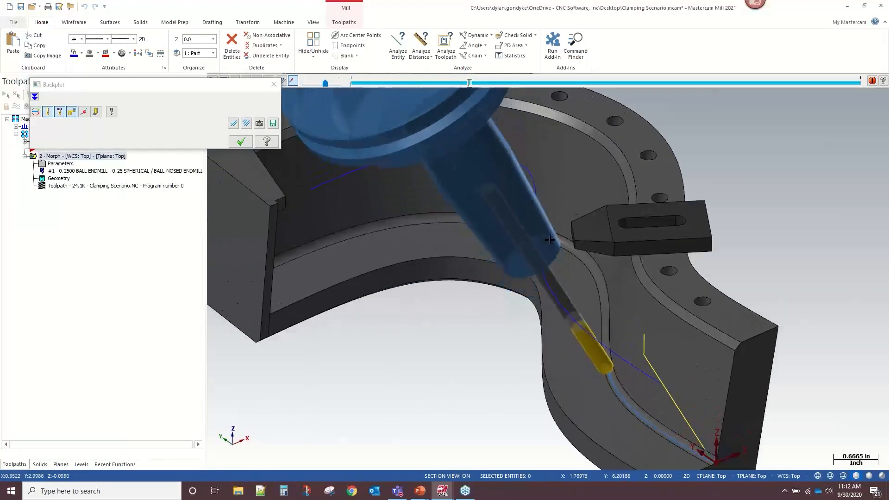
middle_drag(578, 202, 589, 263)
middle_drag(451, 237, 408, 271)
Examine the tool and holder tilt near the lug at the end of the cut and close the backplot.
scroll(407, 270, down, 3)
scroll(213, 204, up, 5)
mouse_move(243, 214)
middle_down()
mouse_move(327, 229)
mouse_move(352, 224)
middle_up()
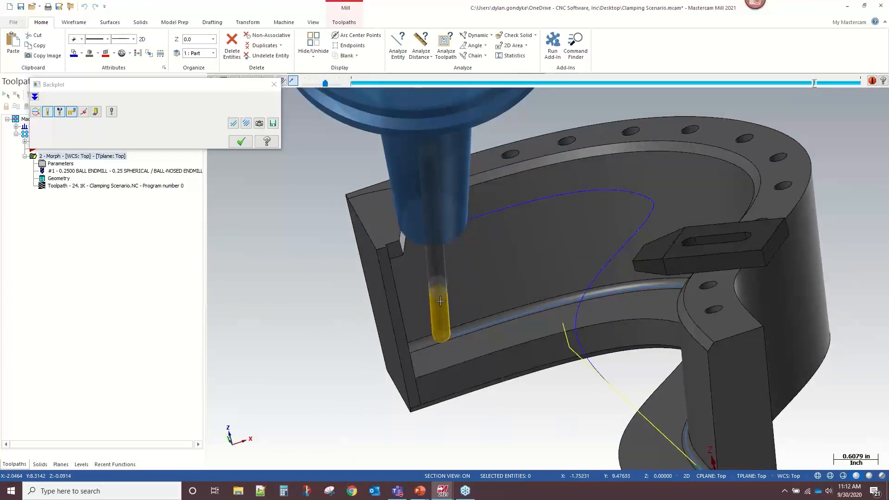
scroll(413, 327, up, 4)
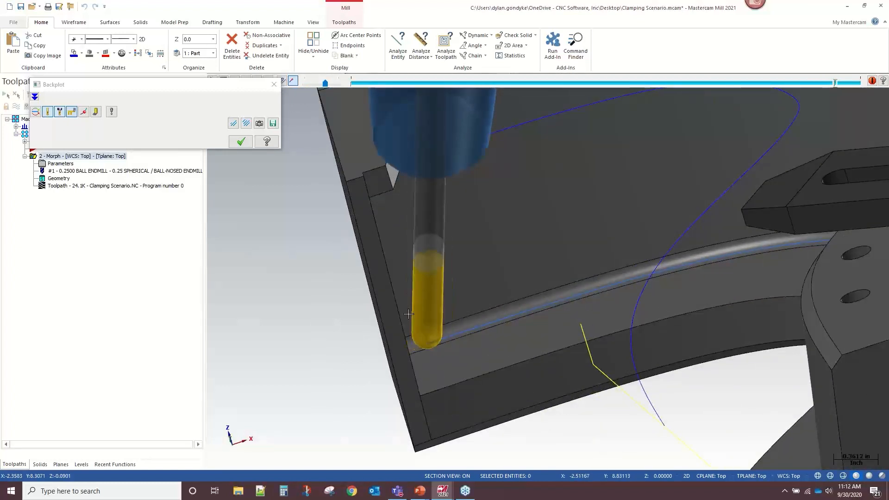
scroll(389, 185, down, 3)
middle_drag(389, 184, 412, 277)
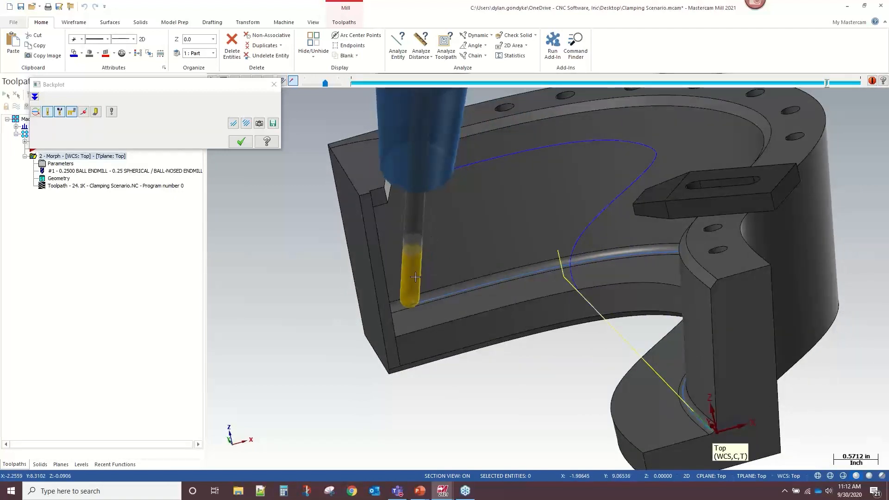
key(Escape)
Shorten the blue tool axis control curve at its lug end using Modify Length with a distance of 0.1.
middle_drag(320, 216, 445, 187)
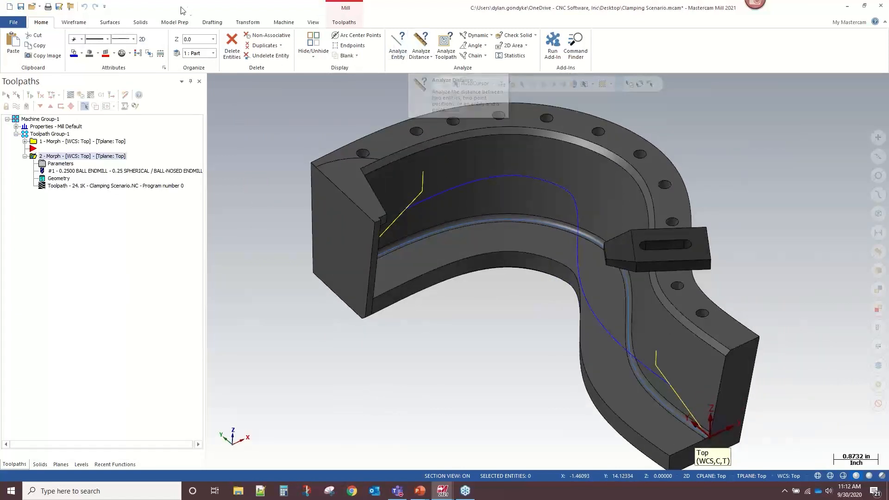
click(74, 23)
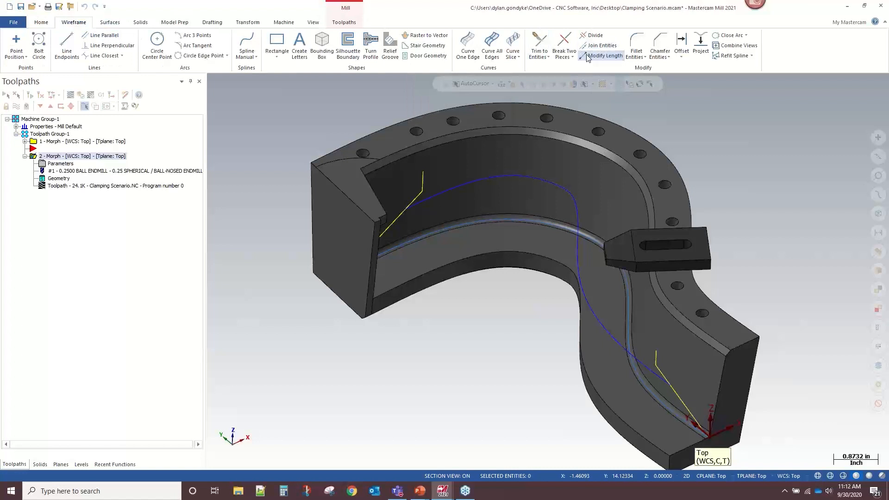
scroll(417, 131, up, 3)
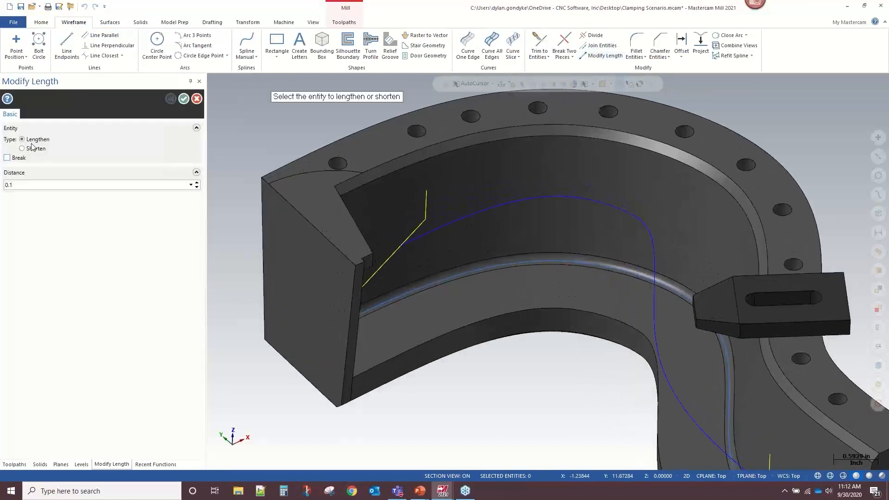
click(410, 239)
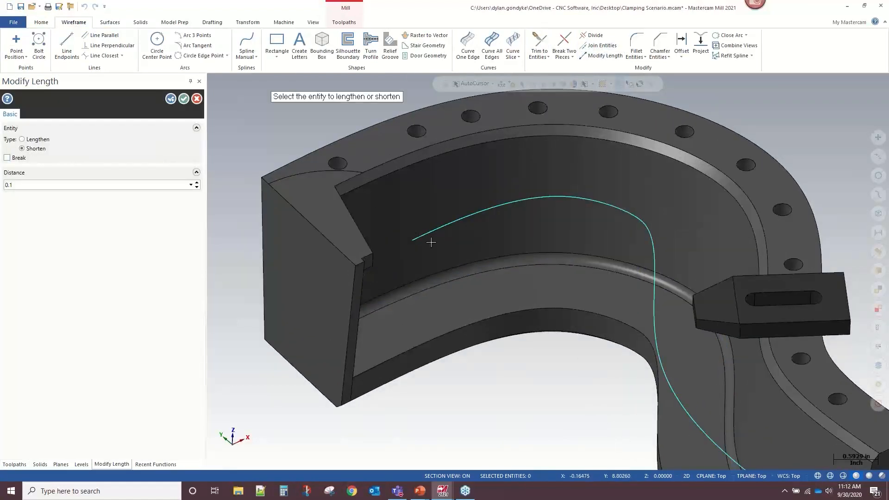
middle_drag(431, 239, 353, 141)
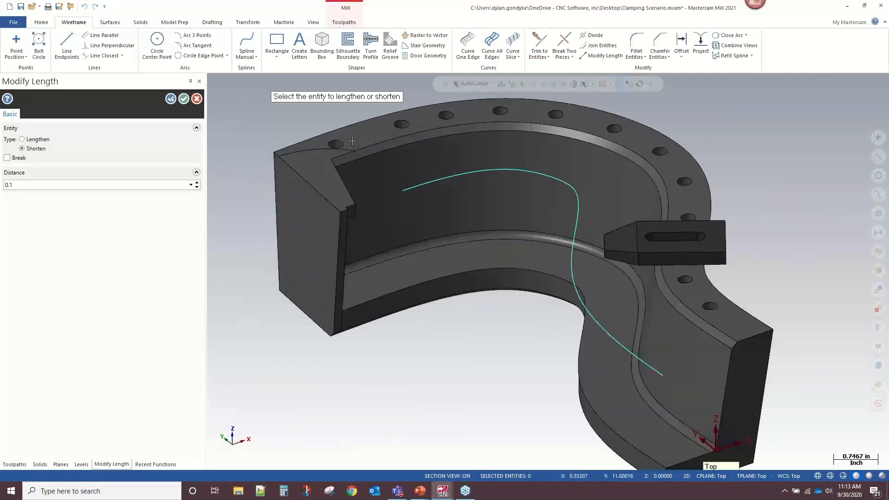
click(183, 98)
Regenerate the Morph copy with the shortened control curve and backplot it up to the lug end.
click(29, 95)
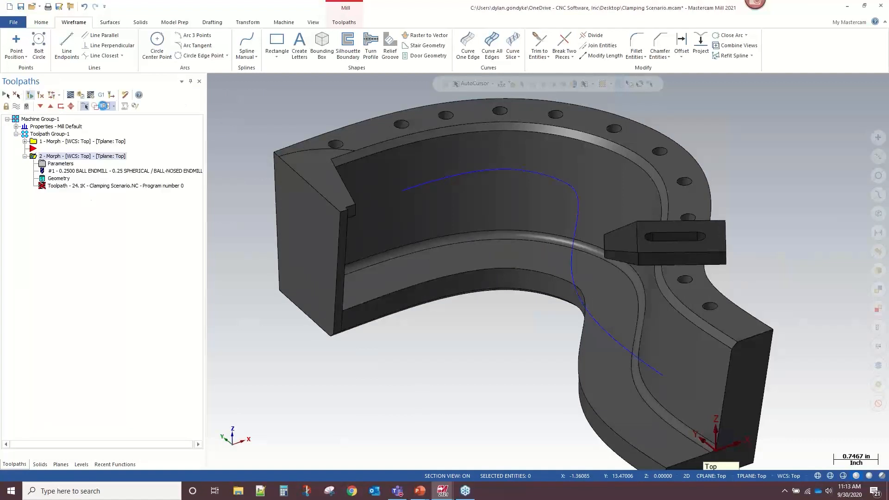
click(70, 95)
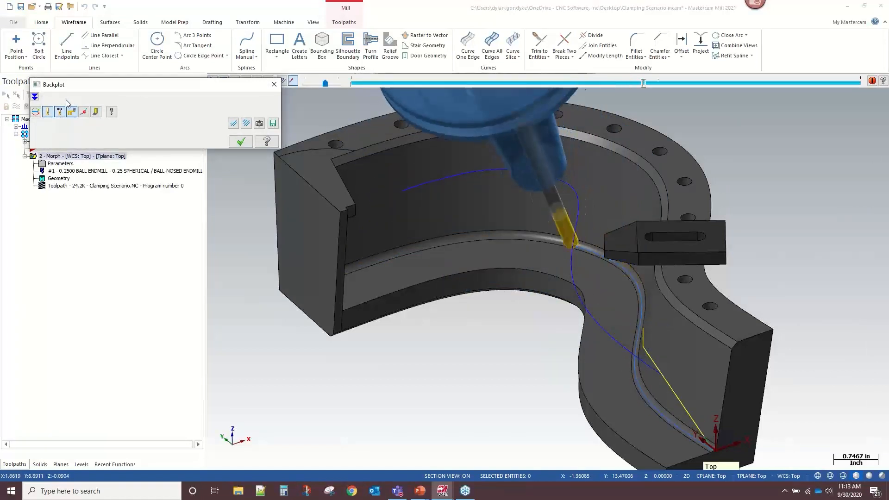
scroll(314, 174, up, 1)
scroll(314, 174, down, 3)
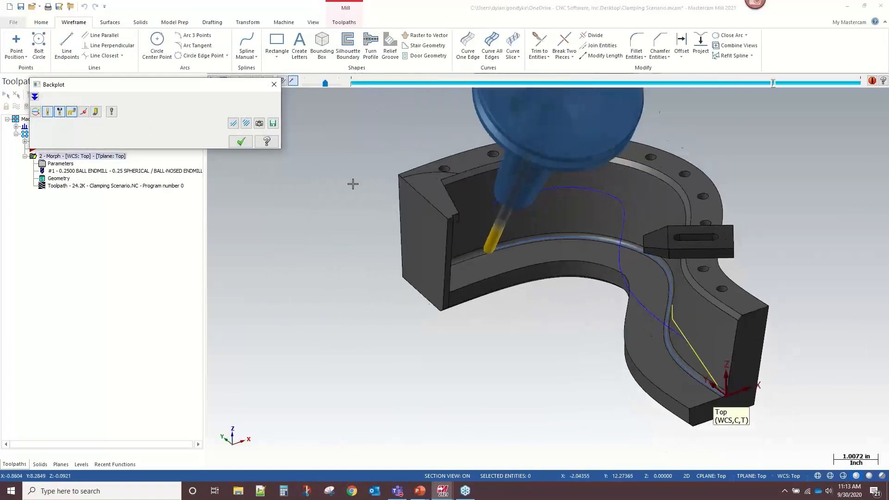
scroll(353, 185, up, 2)
scroll(616, 240, up, 3)
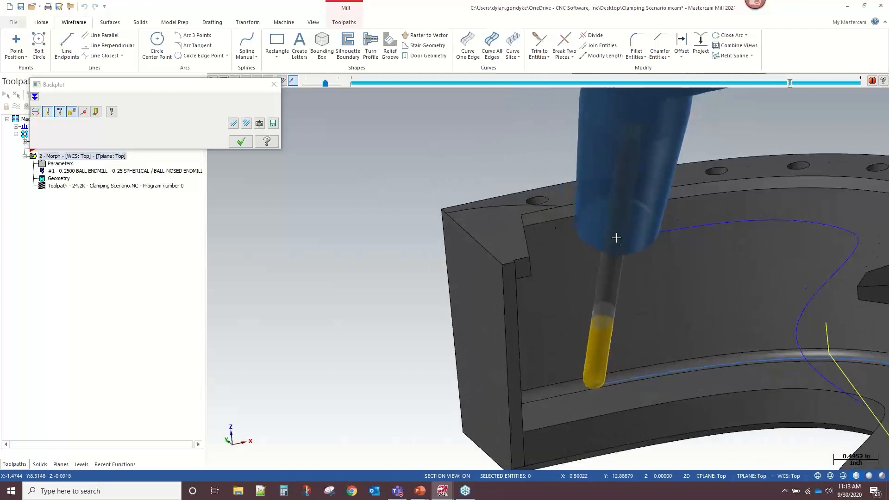
middle_drag(617, 243, 592, 251)
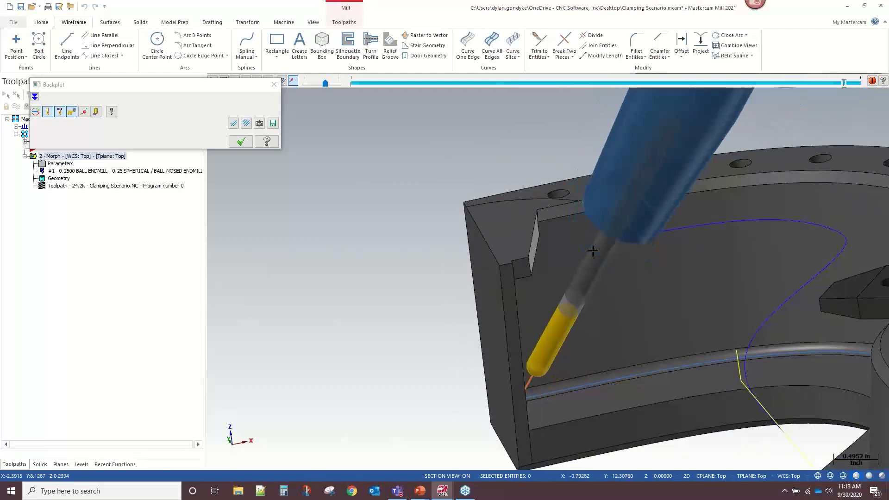
Step the backplot back and forth near the lug to check the holder clearance, and close the backplot.
scroll(536, 254, down, 3)
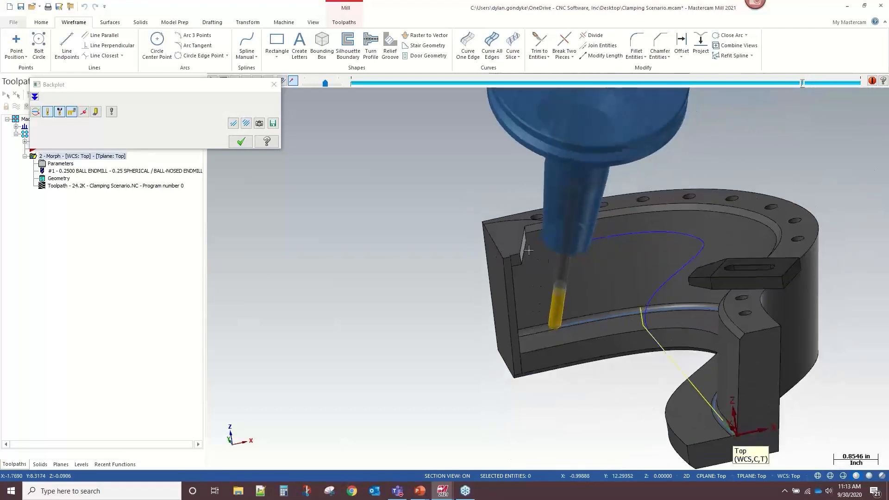
scroll(409, 190, down, 3)
scroll(456, 201, up, 2)
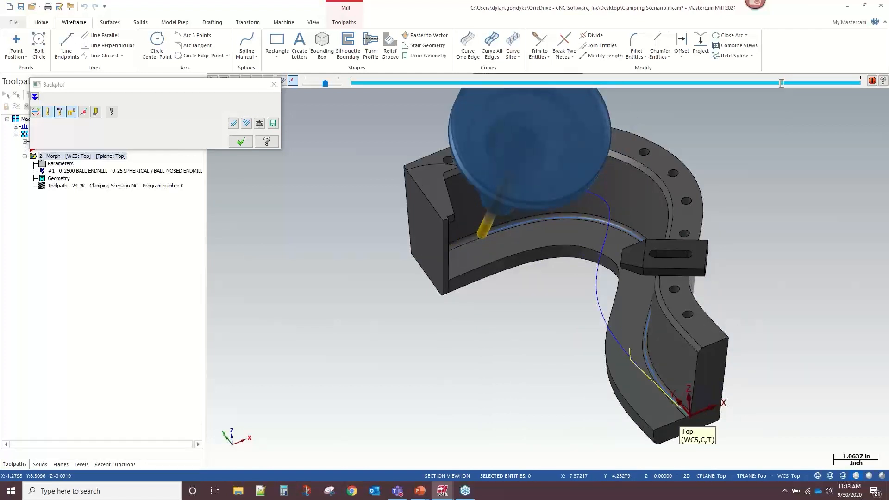
key(b)
mouse_move(459, 227)
middle_down()
mouse_move(479, 207)
mouse_move(500, 211)
middle_up()
scroll(500, 221, up, 1)
scroll(500, 221, down, 2)
scroll(544, 166, up, 1)
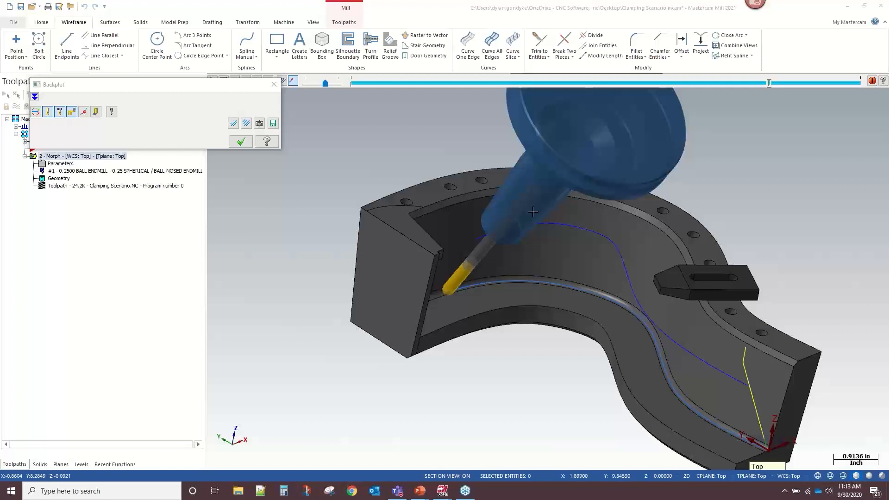
scroll(241, 246, up, 1)
scroll(341, 209, down, 1)
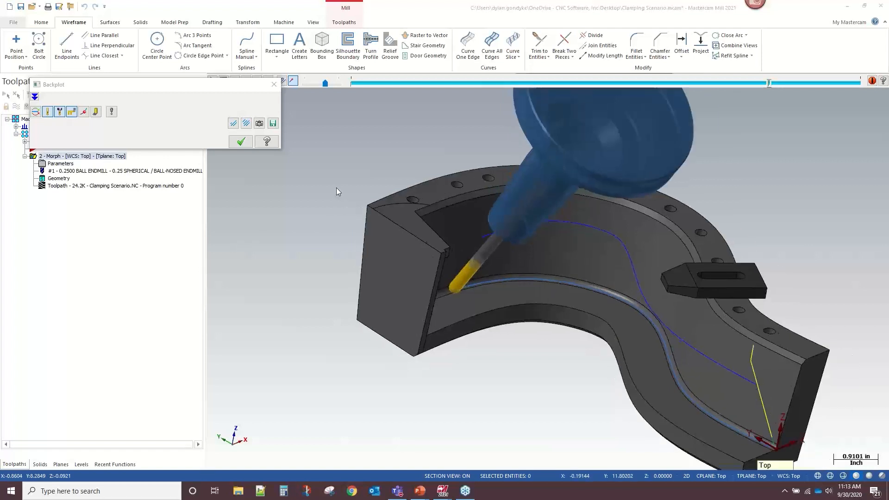
click(274, 82)
scroll(409, 149, down, 3)
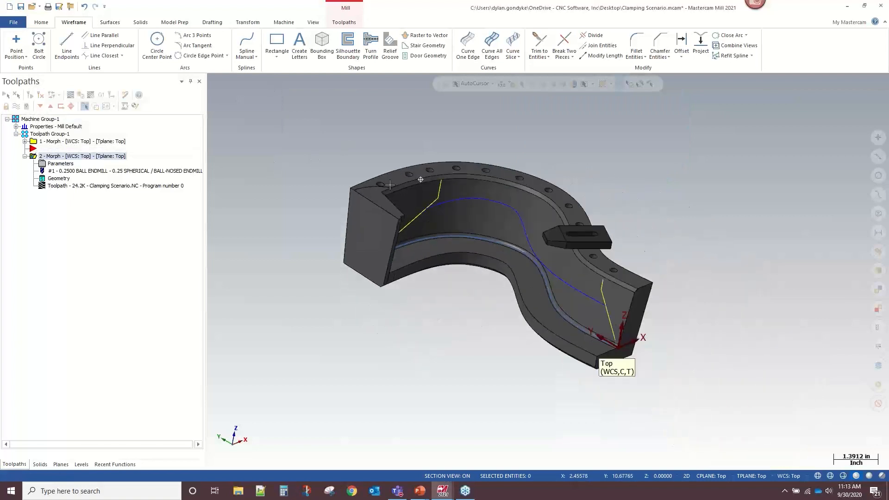
Switch to the other Mastercam window containing the Impeller.mcam file.
scroll(409, 149, up, 1)
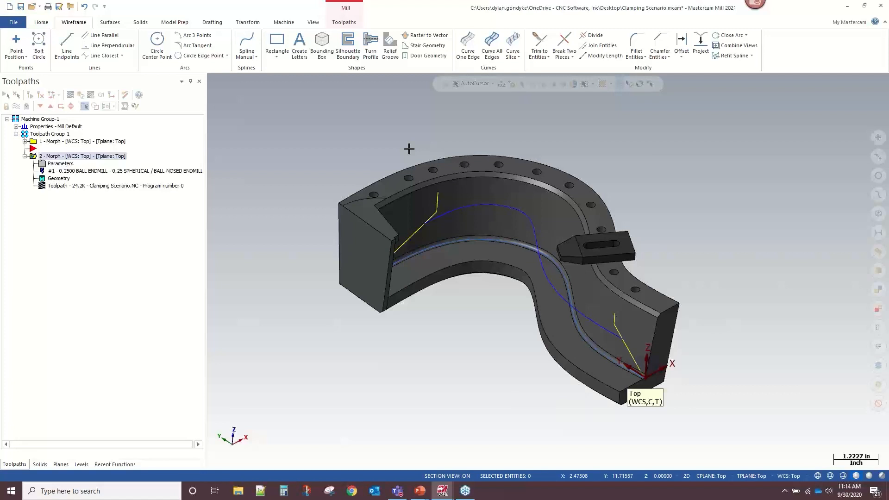
key(alt+Tab)
key(alt+Tab)
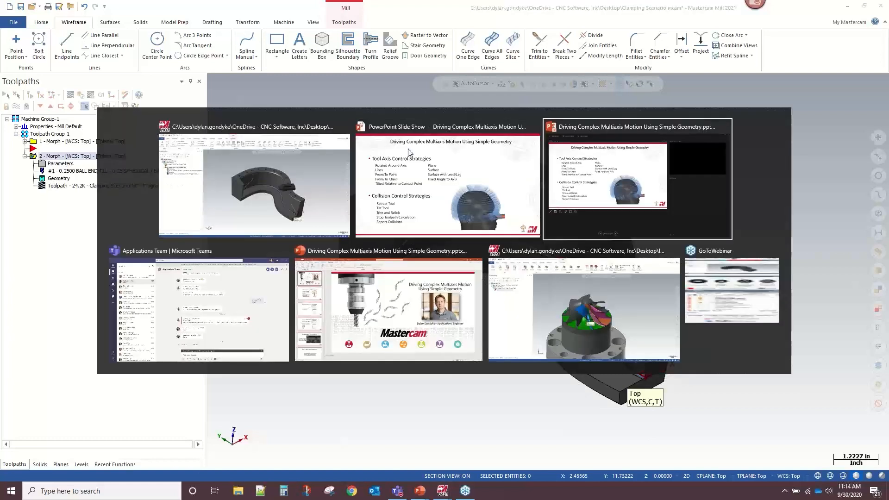
key(alt+Tab)
key(alt+Tab)
key(alt+Tab)
Examine the impeller's blue and pink blades, the splitter and the orange floor passage between them from several angles.
scroll(666, 195, down, 1)
scroll(507, 248, up, 1)
middle_drag(482, 158, 480, 153)
scroll(479, 153, up, 1)
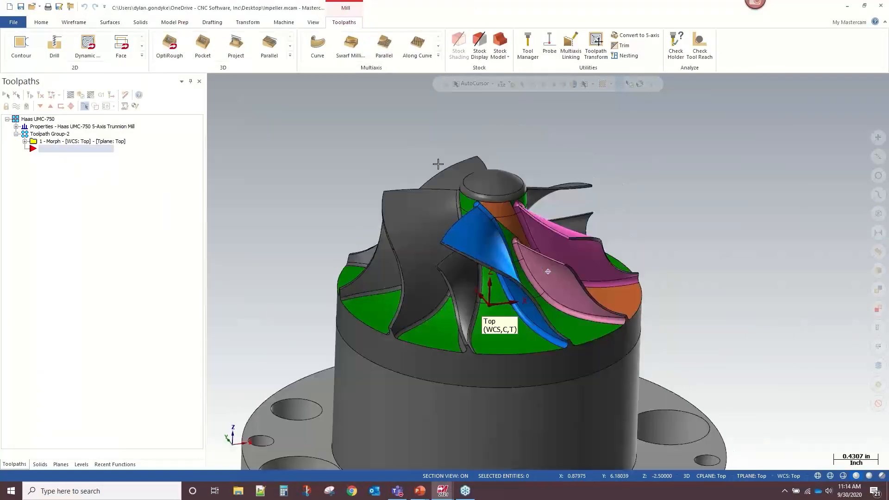
scroll(529, 292, up, 1)
scroll(529, 293, up, 1)
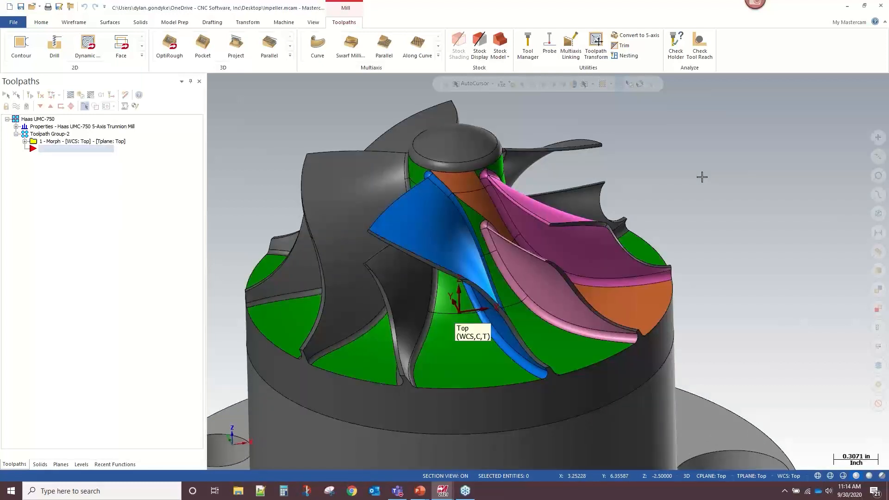
scroll(666, 310, up, 1)
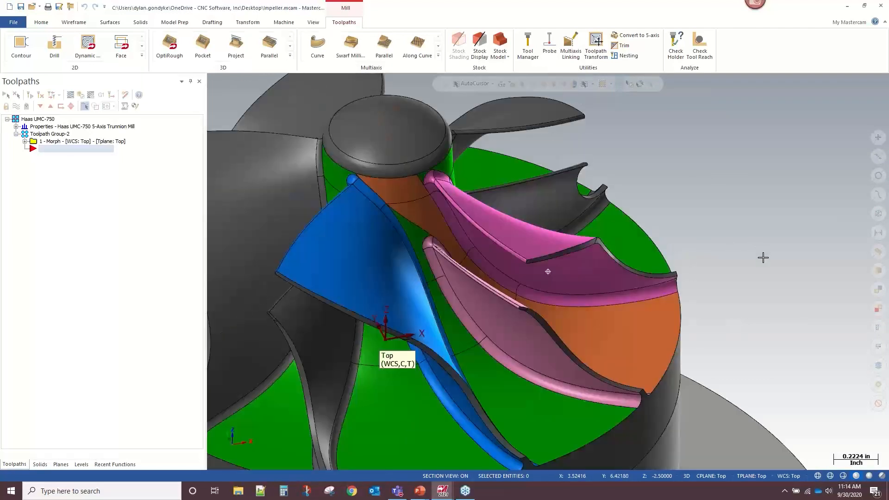
scroll(763, 257, down, 1)
scroll(691, 325, down, 1)
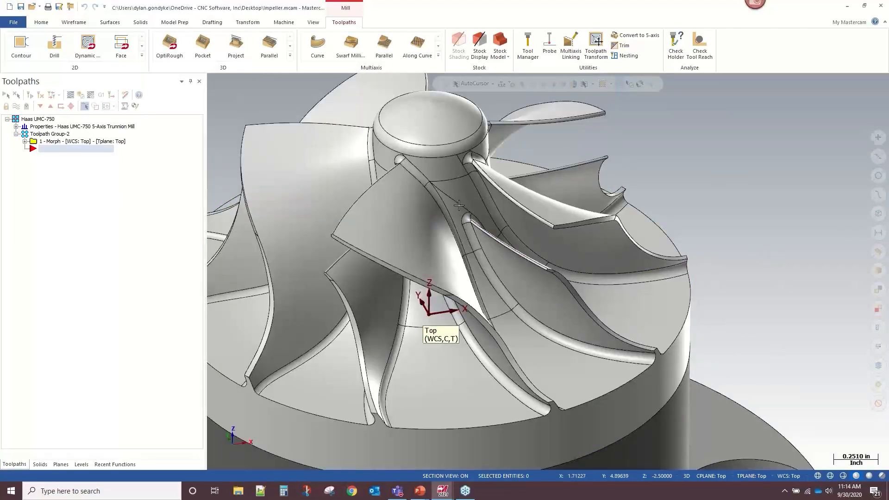
scroll(757, 280, down, 1)
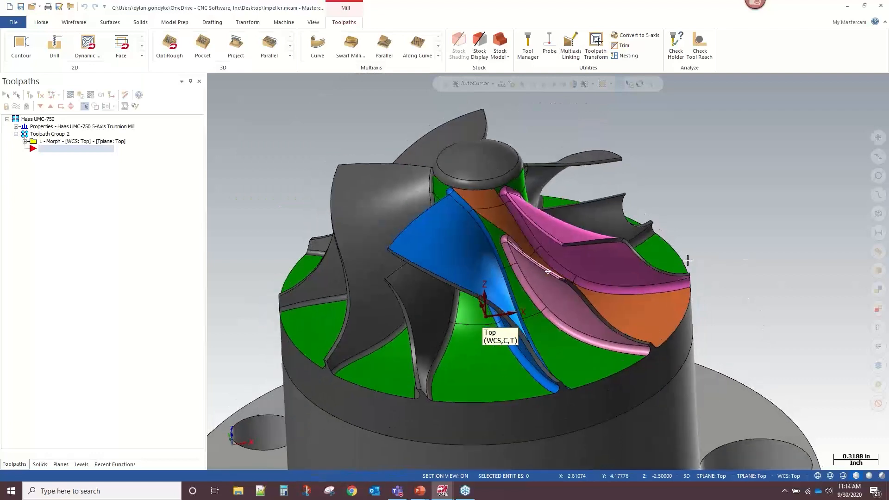
scroll(603, 185, up, 1)
middle_drag(566, 142, 489, 130)
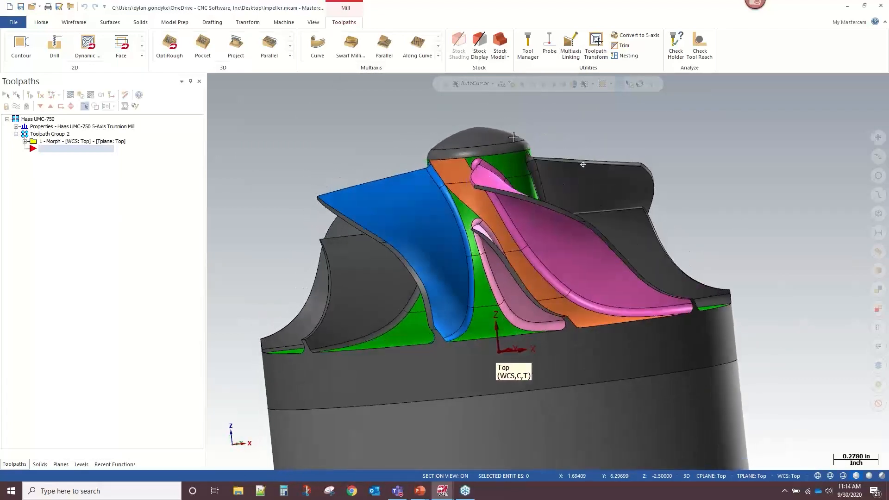
middle_drag(513, 138, 481, 131)
scroll(492, 180, up, 2)
middle_drag(489, 181, 562, 194)
scroll(508, 235, up, 3)
mouse_move(512, 239)
middle_down()
mouse_move(562, 245)
mouse_move(580, 266)
mouse_move(606, 256)
middle_up()
mouse_move(547, 223)
middle_down()
mouse_move(470, 206)
mouse_move(513, 223)
mouse_move(461, 201)
mouse_move(452, 185)
mouse_move(511, 220)
mouse_move(524, 216)
mouse_move(539, 275)
middle_up()
scroll(477, 206, down, 4)
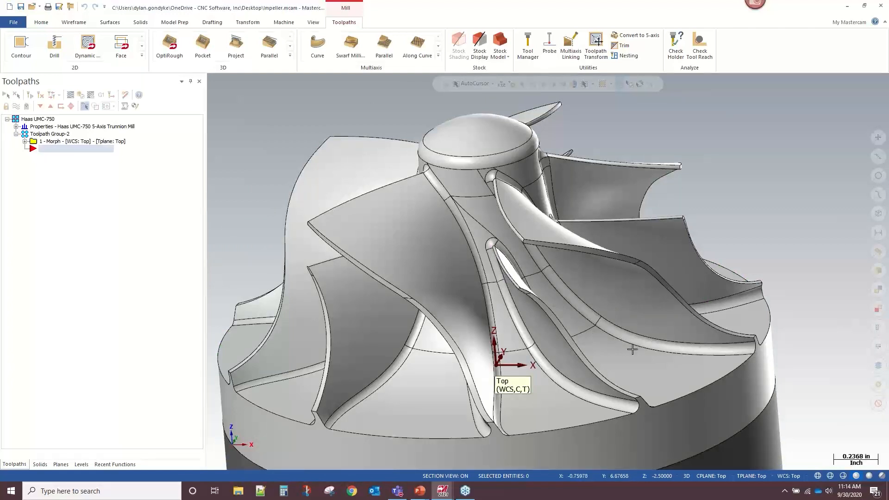
scroll(703, 157, down, 5)
scroll(685, 232, up, 3)
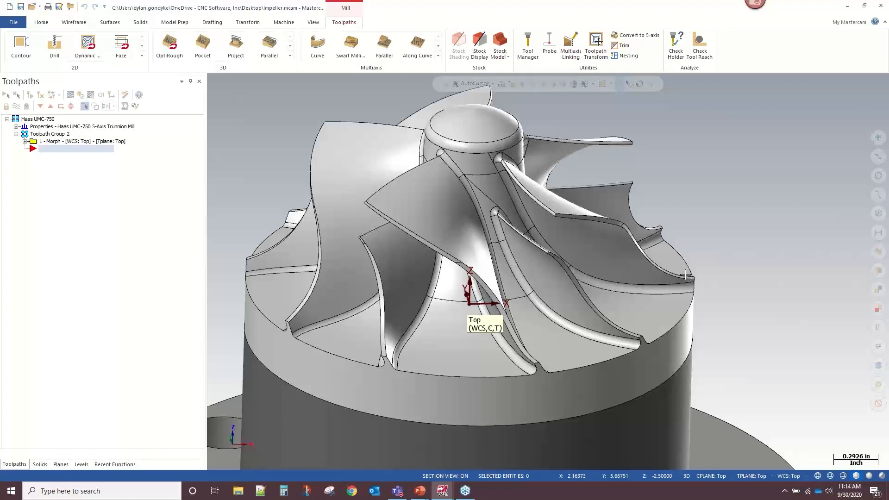
Select the impeller's Morph operation to display its toolpath, and examine the passes along the floor between the blades.
scroll(650, 385, down, 6)
scroll(574, 187, up, 5)
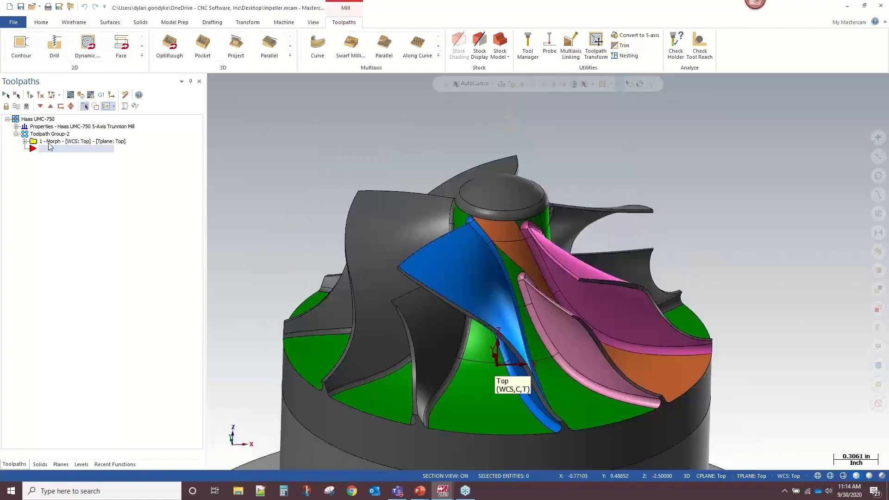
scroll(381, 144, down, 5)
scroll(562, 221, up, 5)
scroll(455, 144, down, 4)
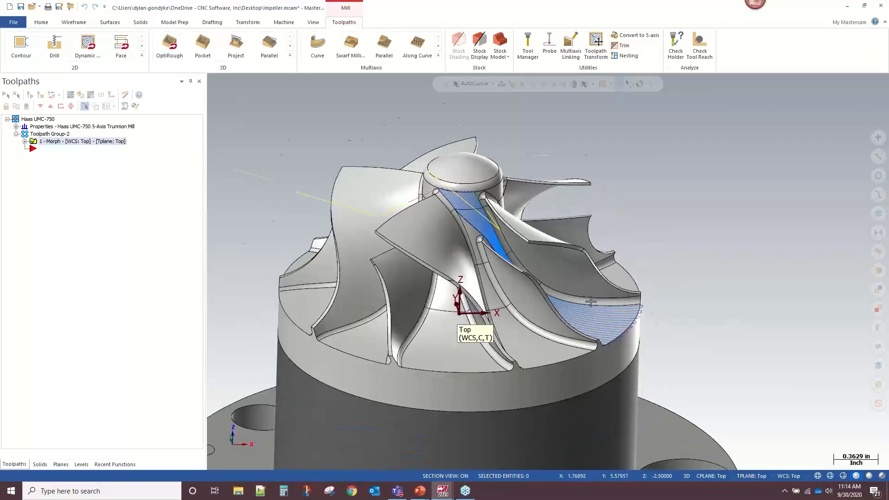
scroll(591, 248, up, 6)
middle_drag(591, 248, 596, 246)
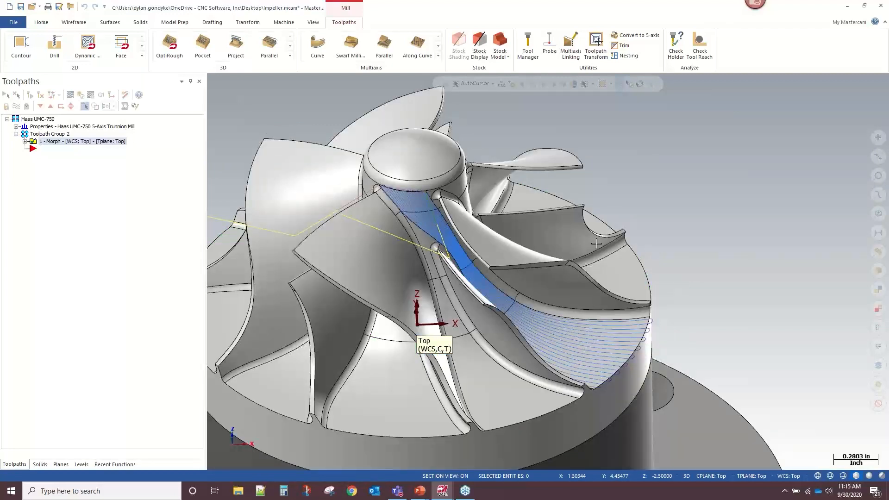
Backplot the selected Morph operation and step the tool into the floor passage near the hub.
middle_drag(323, 175, 371, 176)
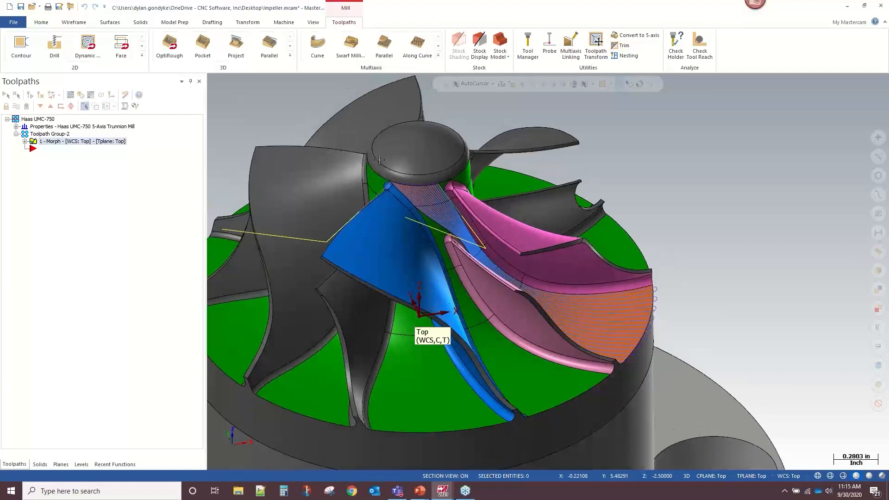
scroll(551, 152, up, 4)
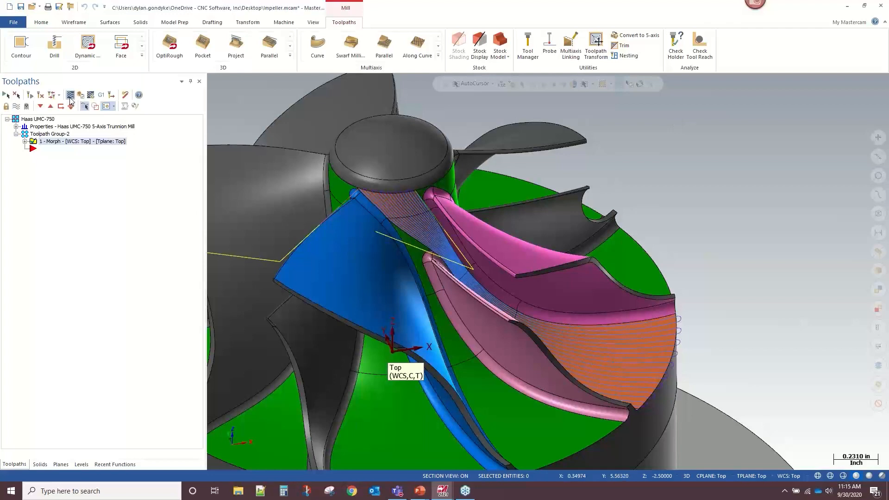
click(71, 96)
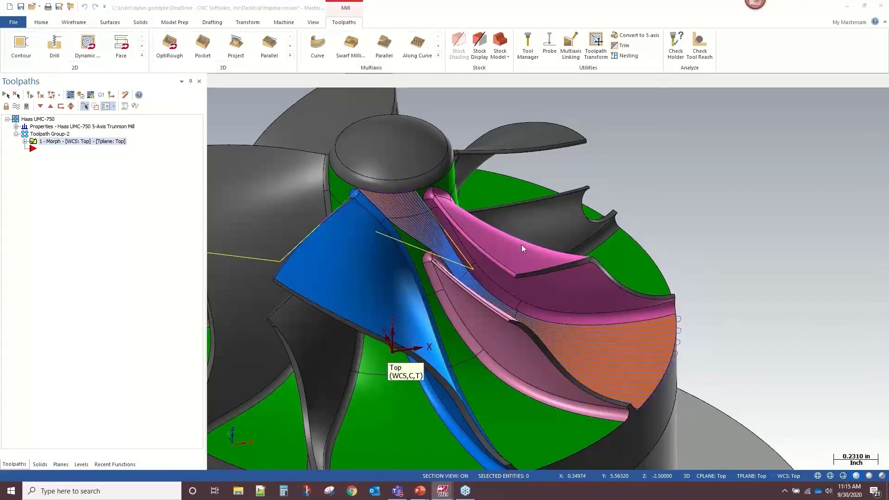
key(s)
key(s)
middle_drag(429, 211, 508, 206)
scroll(460, 230, up, 3)
key(s)
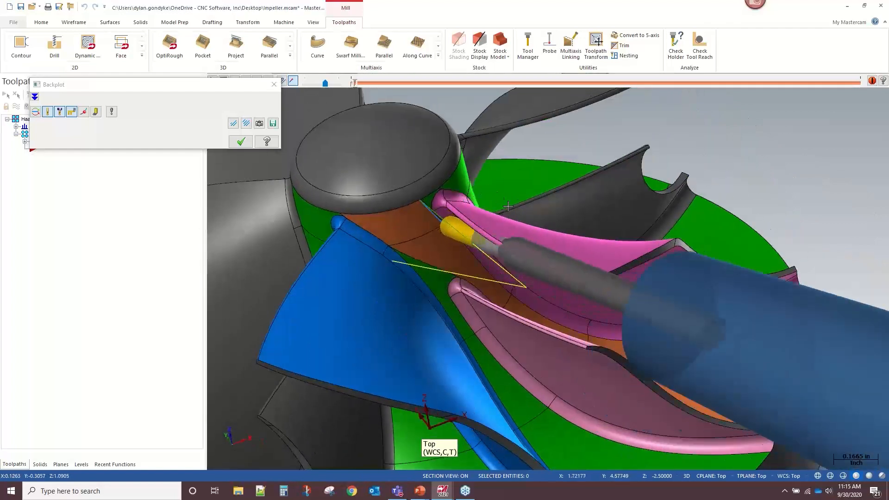
Step the backplot back and forth at the hub end of the first floor pass to check the tool tilt along the pink blade.
key(s)
key(s)
key(s)
key(b)
key(b)
key(s)
key(s)
key(s)
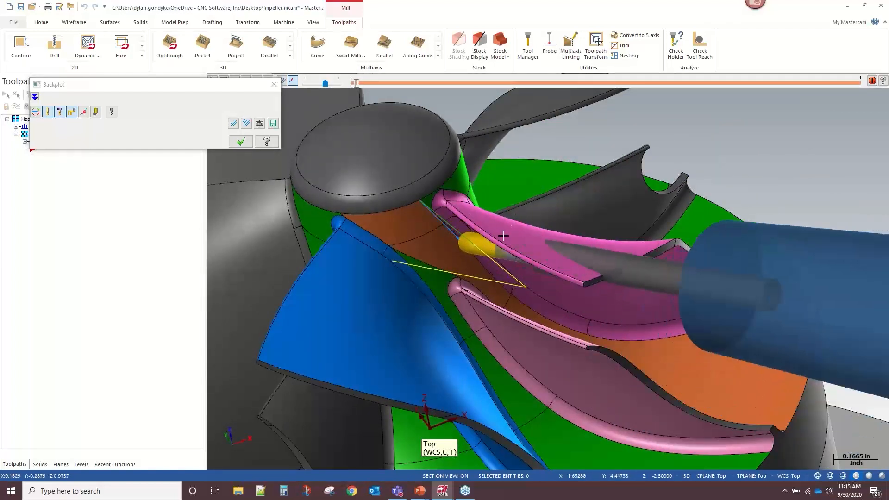
key(b)
key(b)
key(b)
key(b)
key(s)
key(s)
key(s)
key(s)
Advance the backplot through the first passes beside the pink blade, examining the holder clearance from several angles.
middle_drag(545, 274, 530, 298)
key(s)
key(s)
key(s)
key(s)
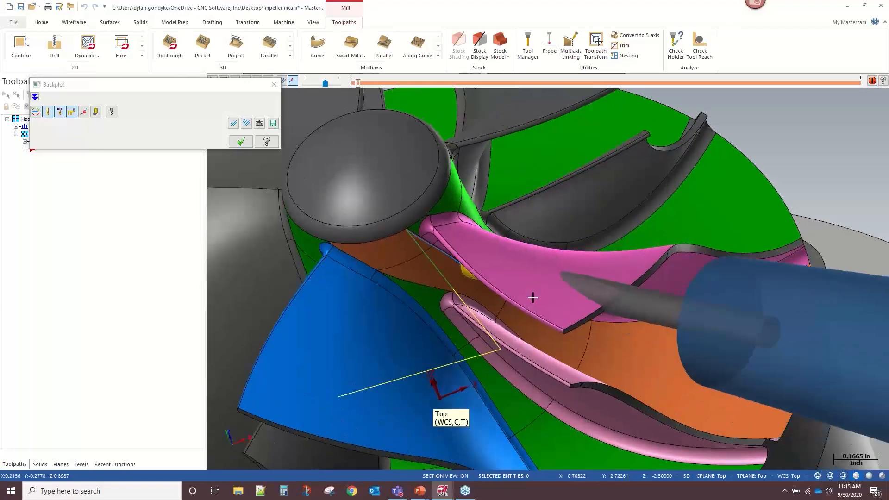
scroll(540, 297, down, 3)
middle_drag(624, 291, 587, 289)
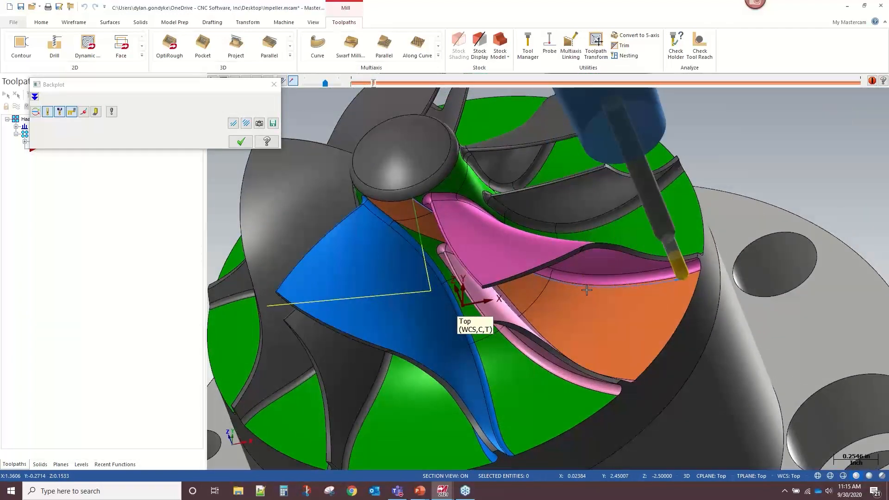
scroll(596, 287, down, 2)
mouse_move(596, 287)
middle_down()
mouse_move(602, 263)
mouse_move(612, 287)
middle_up()
scroll(612, 286, up, 2)
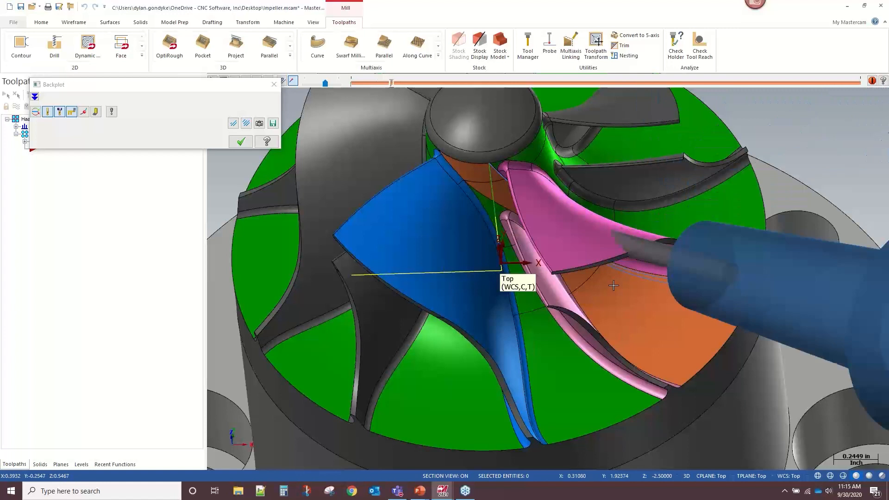
middle_drag(586, 189, 582, 184)
scroll(583, 184, down, 1)
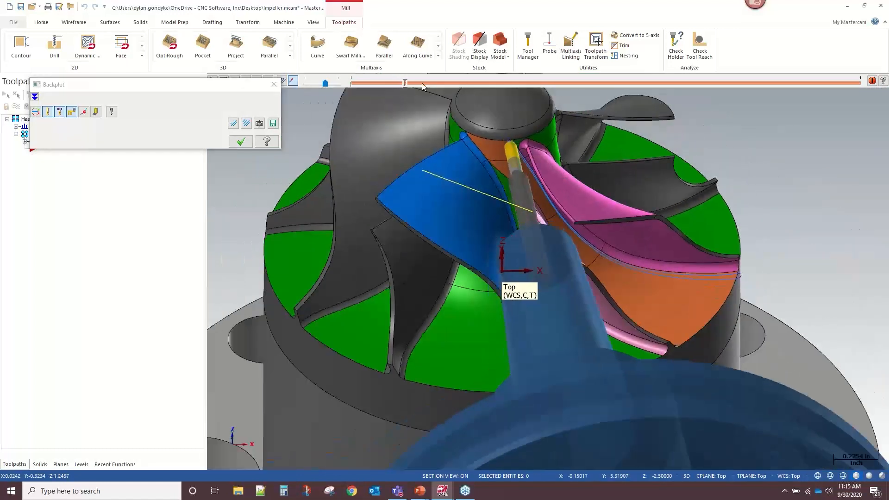
Advance the backplot to the middle passes and examine the tool between the blue and pink blades near the hub.
drag(415, 82, 568, 96)
scroll(475, 192, down, 3)
mouse_move(476, 192)
middle_down()
mouse_move(490, 182)
mouse_move(426, 184)
mouse_move(487, 179)
middle_up()
scroll(585, 175, up, 3)
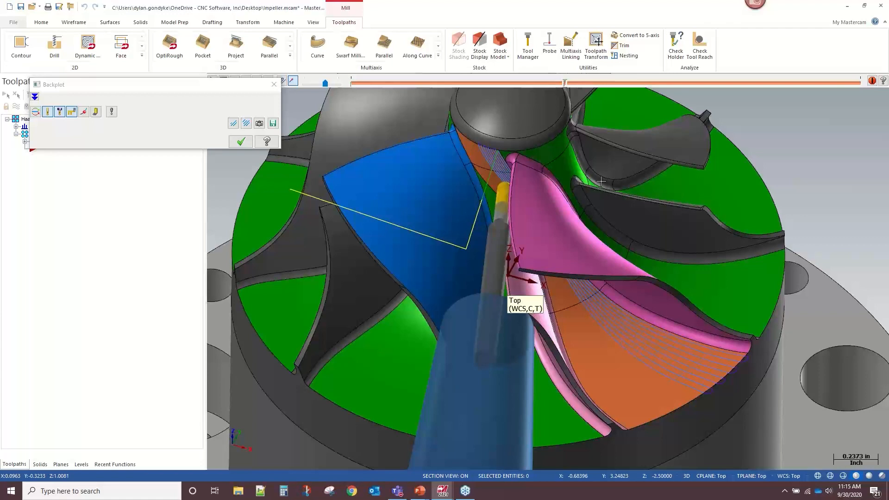
middle_drag(601, 181, 524, 231)
scroll(513, 209, up, 2)
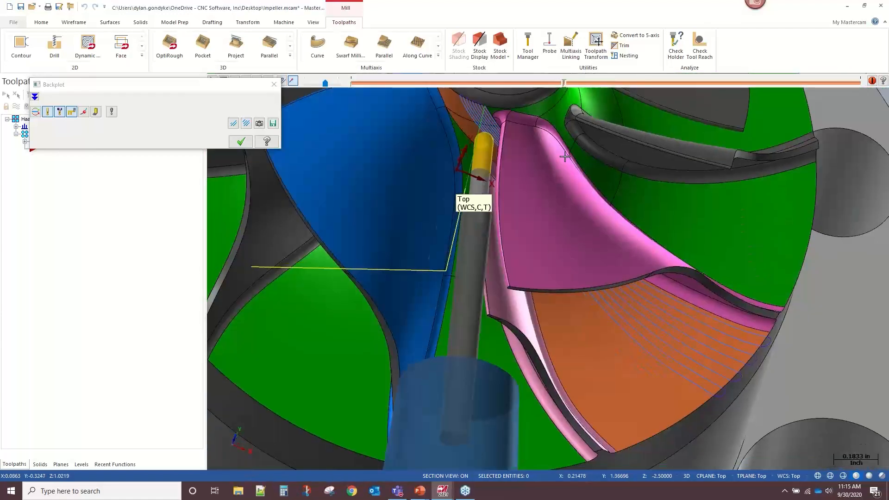
Return the backplot to the early passes and examine the tool tilt beside the pink blade from above and the side.
click(669, 309)
middle_drag(668, 310, 525, 283)
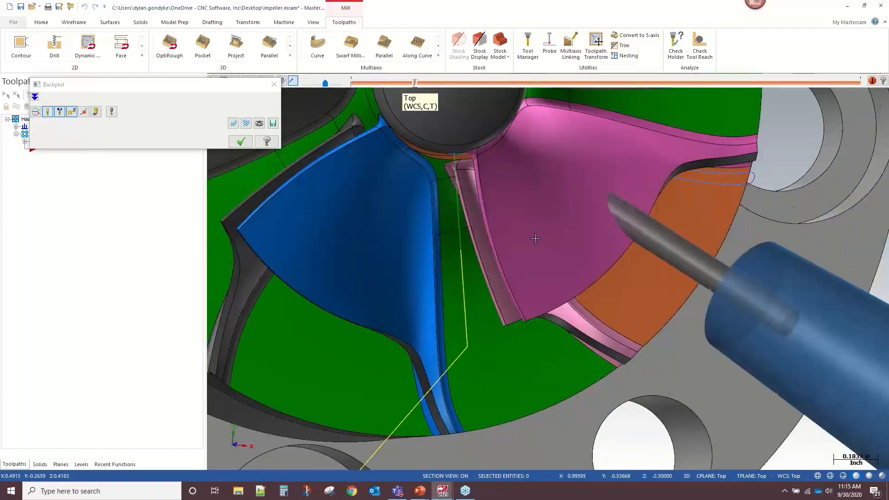
middle_drag(536, 239, 548, 201)
scroll(579, 183, down, 2)
middle_drag(588, 172, 610, 144)
scroll(606, 140, up, 3)
scroll(574, 178, down, 1)
middle_drag(565, 182, 613, 171)
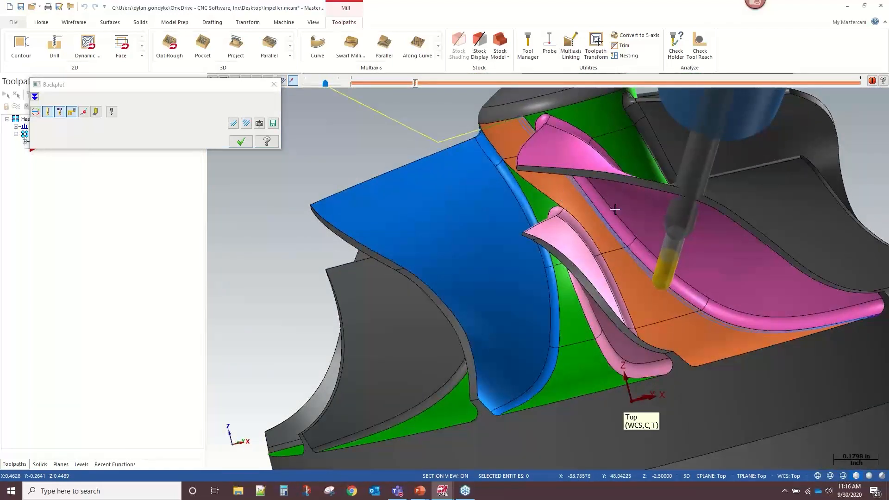
middle_drag(519, 175, 625, 233)
scroll(625, 233, down, 1)
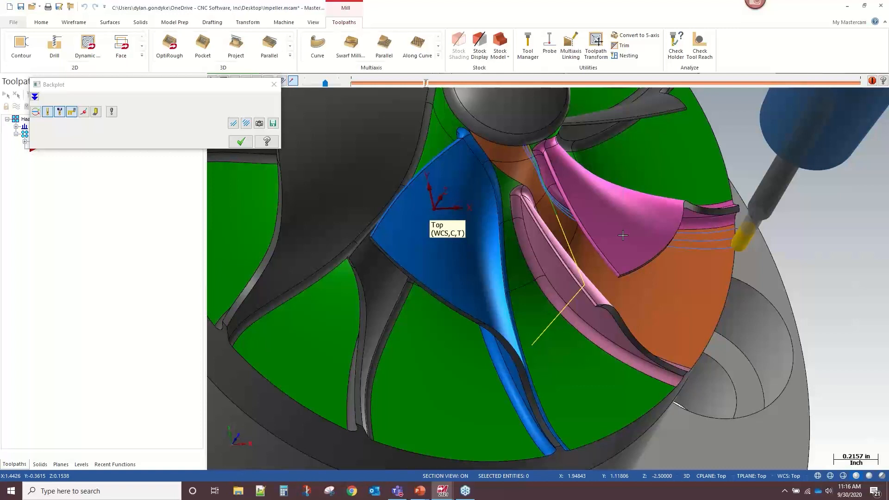
scroll(512, 156, down, 5)
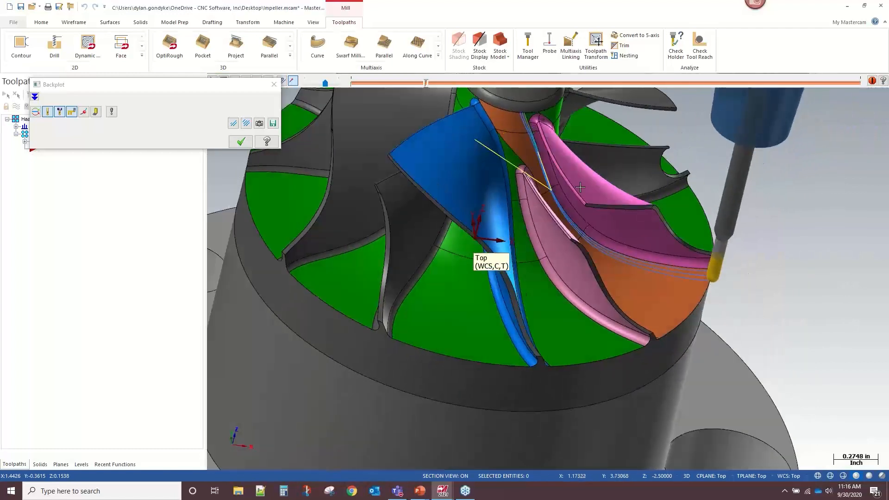
scroll(512, 155, up, 4)
Advance the backplot to the final passes and examine the tool tilting along the splitter blade.
mouse_move(426, 83)
mouse_down()
mouse_move(729, 80)
mouse_move(844, 92)
mouse_move(830, 93)
mouse_up()
middle_drag(686, 417, 625, 387)
scroll(625, 388, down, 2)
middle_drag(471, 178, 474, 181)
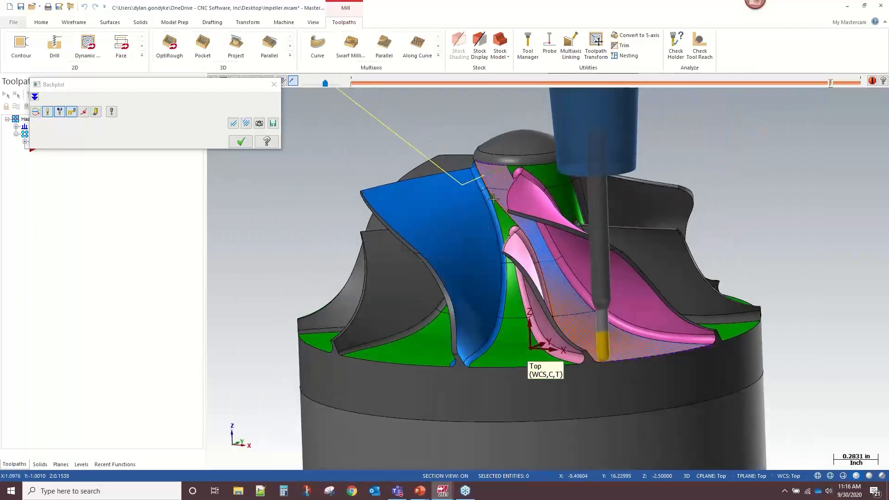
scroll(527, 295, up, 4)
key(s)
middle_drag(523, 238, 640, 275)
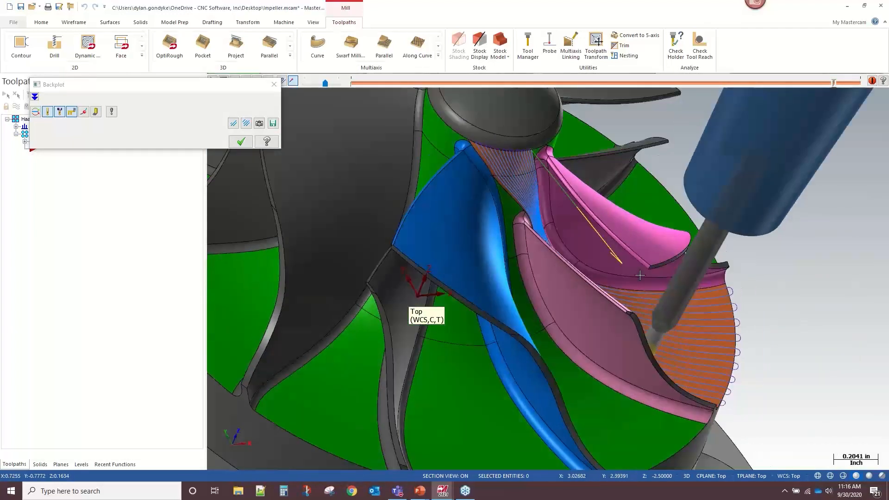
scroll(691, 328, up, 3)
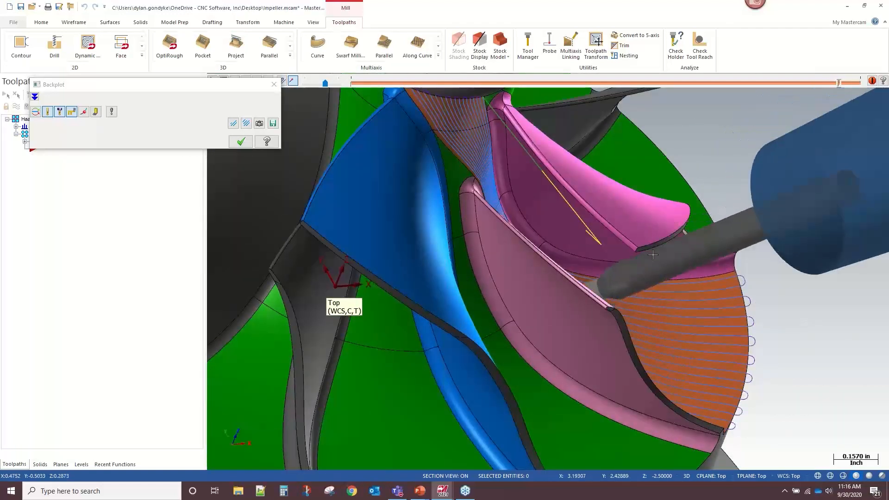
middle_drag(672, 222, 481, 169)
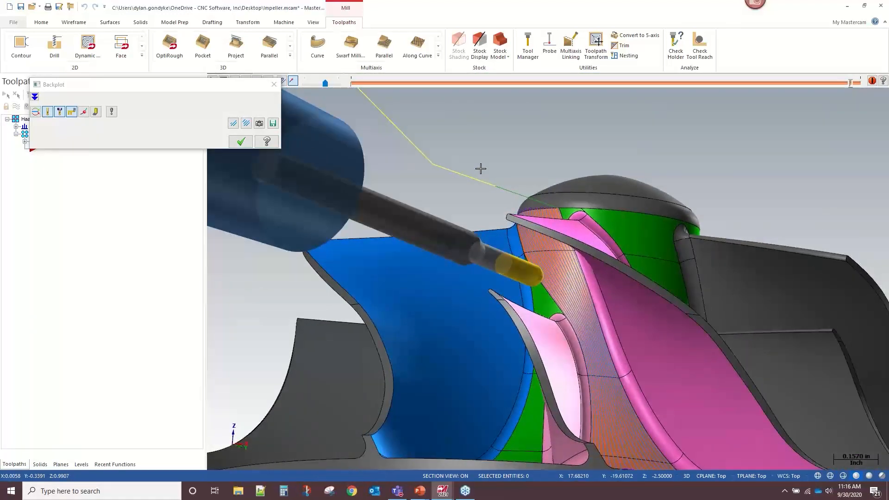
Step the backplot back and forth around the splitter's leading edge to check how the tool tilts over the blades.
key(b)
key(b)
key(b)
key(b)
key(b)
key(b)
key(b)
key(b)
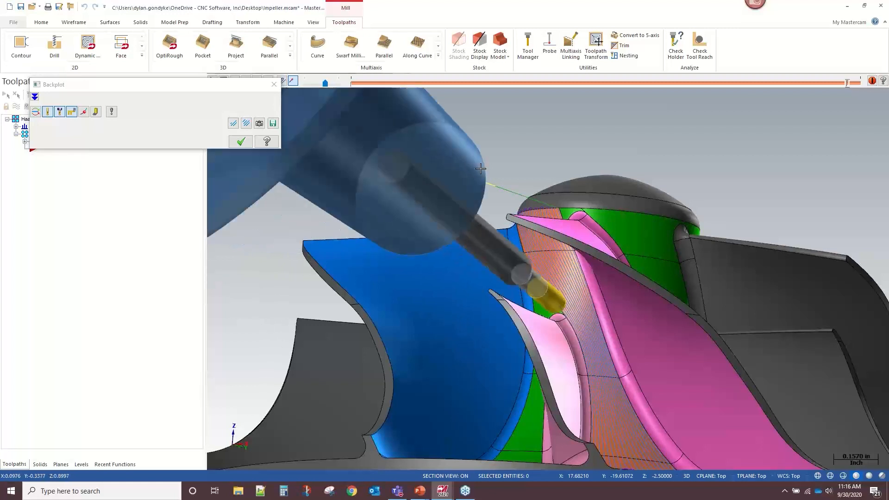
middle_drag(481, 168, 520, 186)
key(s)
key(s)
key(s)
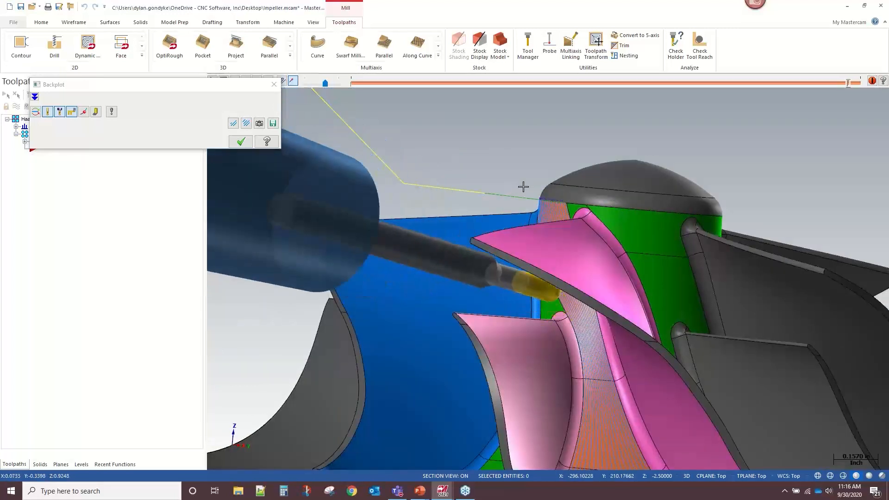
key(b)
key(b)
key(b)
key(b)
key(b)
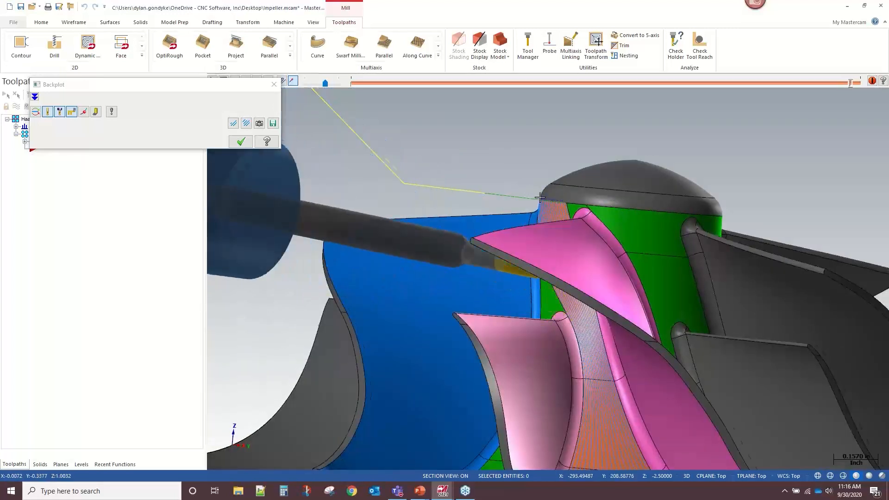
key(s)
key(s)
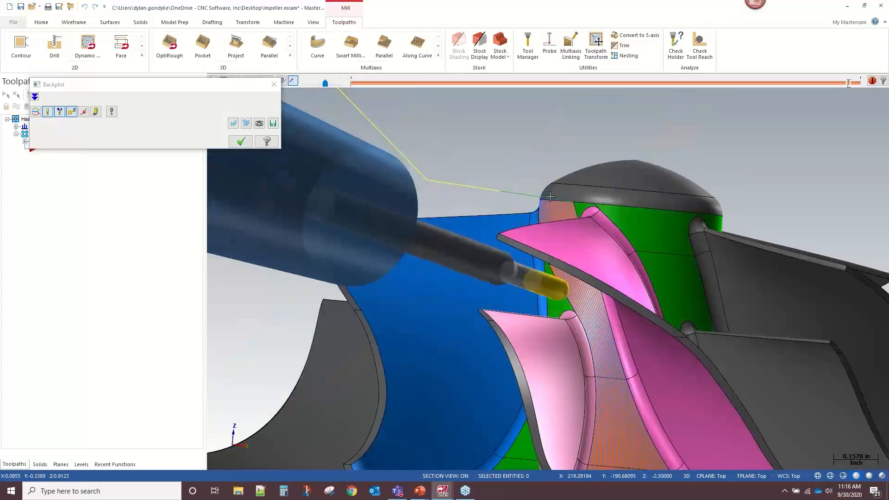
key(s)
scroll(551, 196, down, 5)
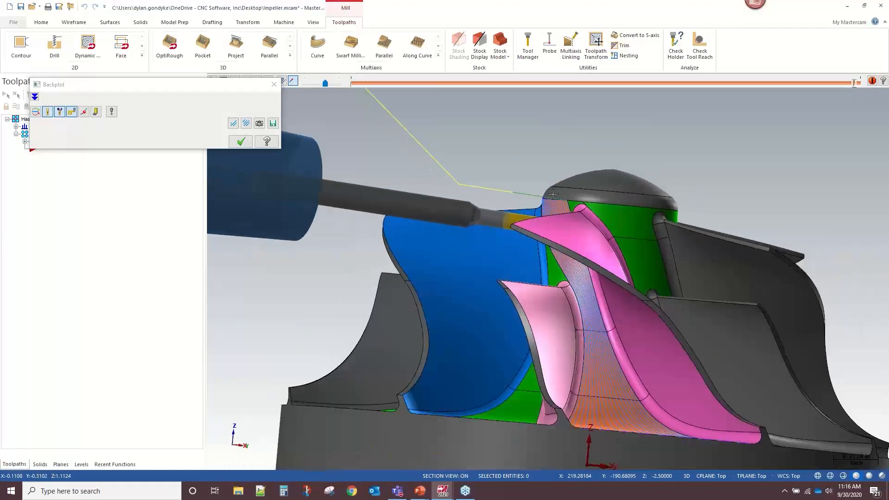
Step the backplot backward along the splitter to the pass's start at the outer edge of the orange floor.
key(b)
key(b)
key(b)
key(b)
middle_drag(546, 237, 623, 314)
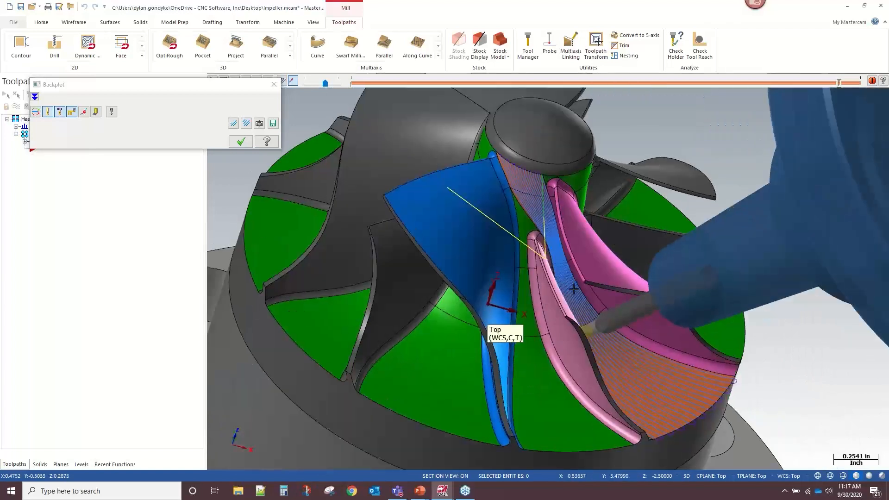
key(b)
key(b)
scroll(623, 314, down, 2)
key(b)
key(b)
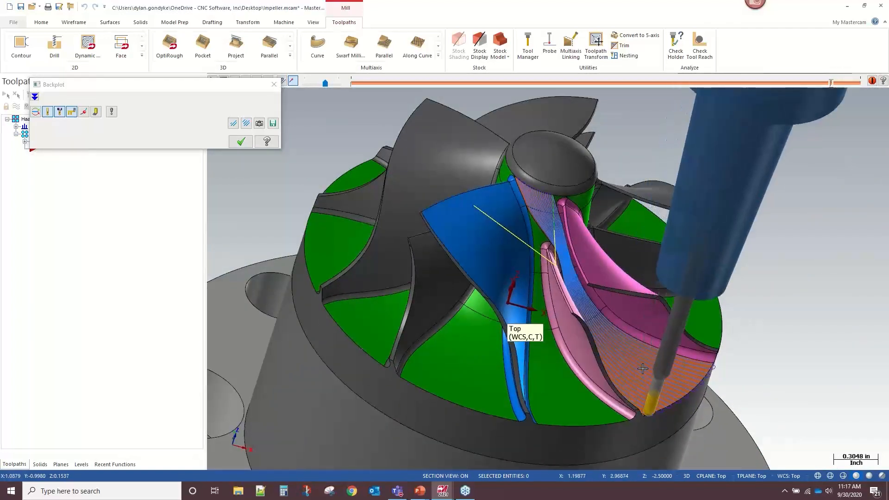
Restrict the backplot drawing to the moves following the tool's position at the splitter's outer end.
middle_drag(589, 337, 546, 303)
scroll(546, 303, up, 2)
scroll(545, 303, down, 1)
scroll(571, 319, up, 1)
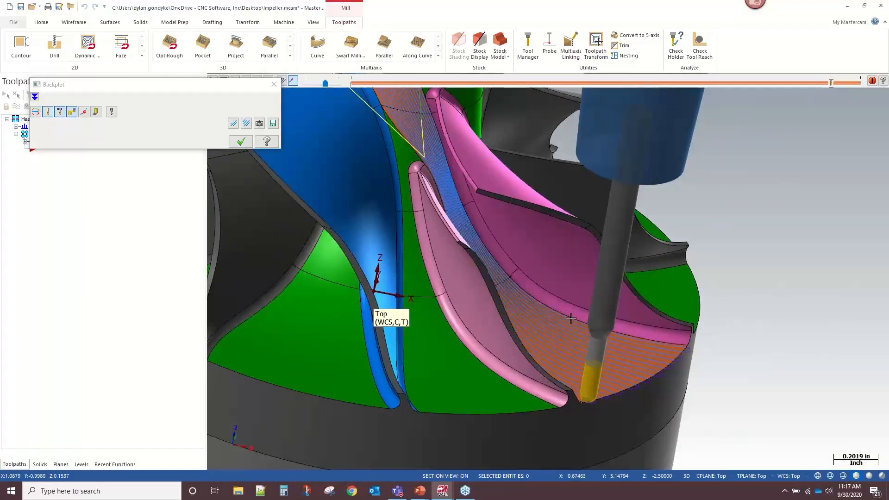
scroll(481, 321, down, 1)
middle_drag(481, 322, 521, 268)
scroll(521, 268, up, 1)
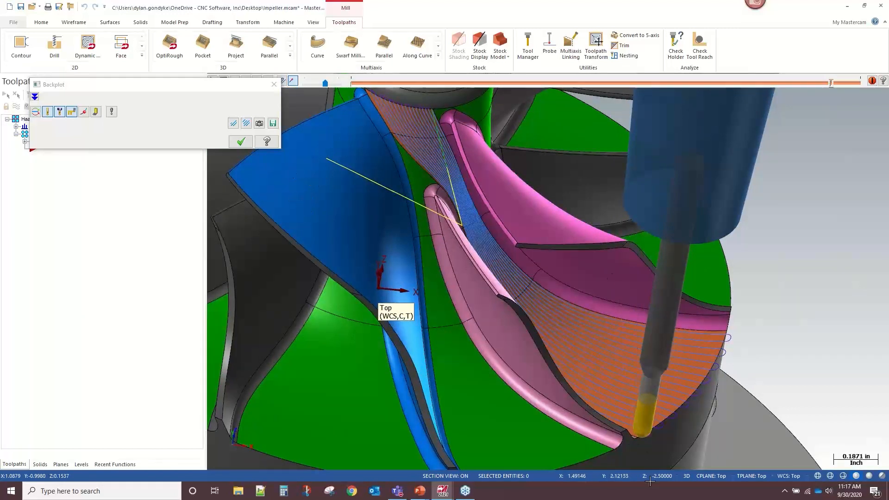
click(234, 124)
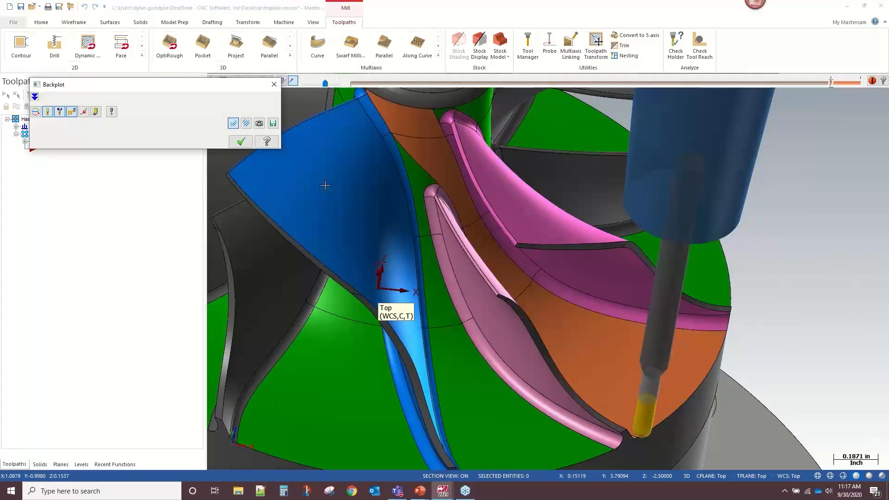
Follow the tool in the backplot from the splitter's outer end inward until it retracts past the hub.
scroll(596, 216, down, 2)
middle_drag(596, 216, 557, 233)
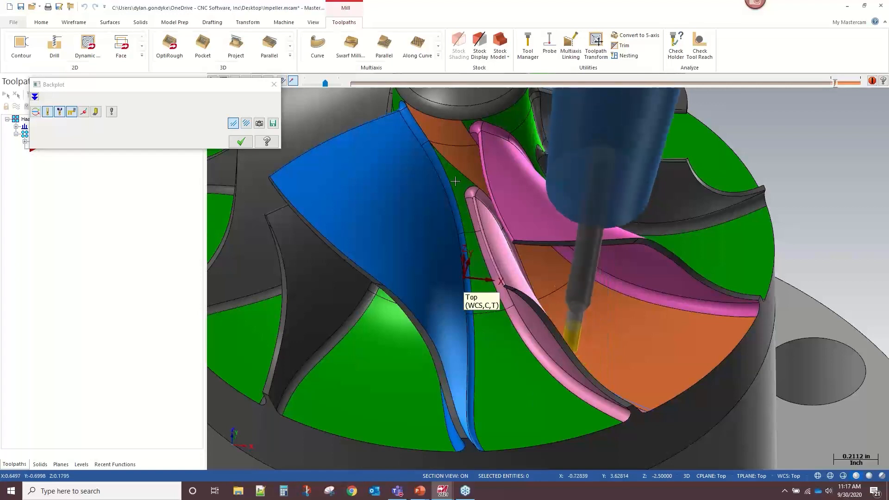
middle_drag(488, 237, 537, 184)
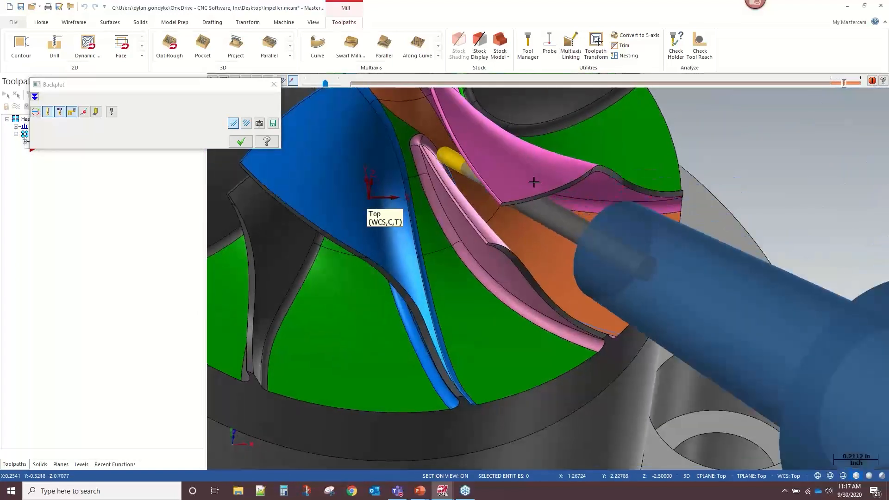
scroll(560, 239, down, 1)
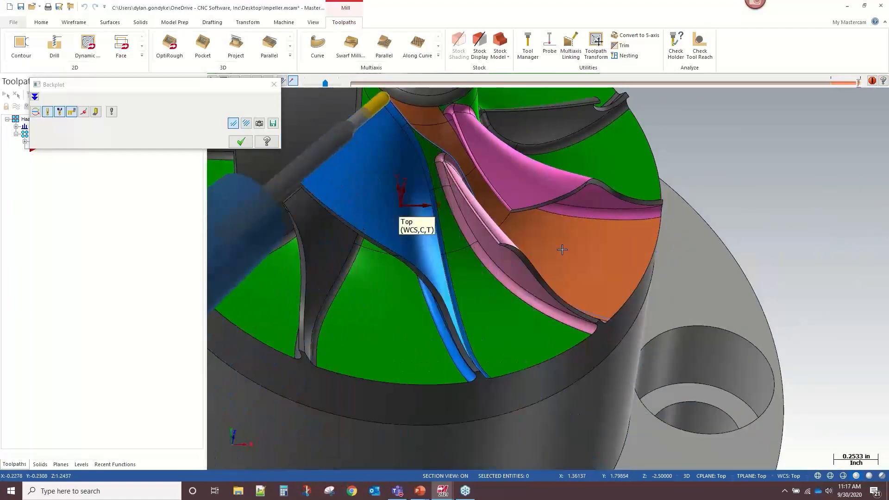
middle_drag(537, 227, 539, 171)
scroll(592, 357, down, 1)
middle_drag(592, 357, 510, 198)
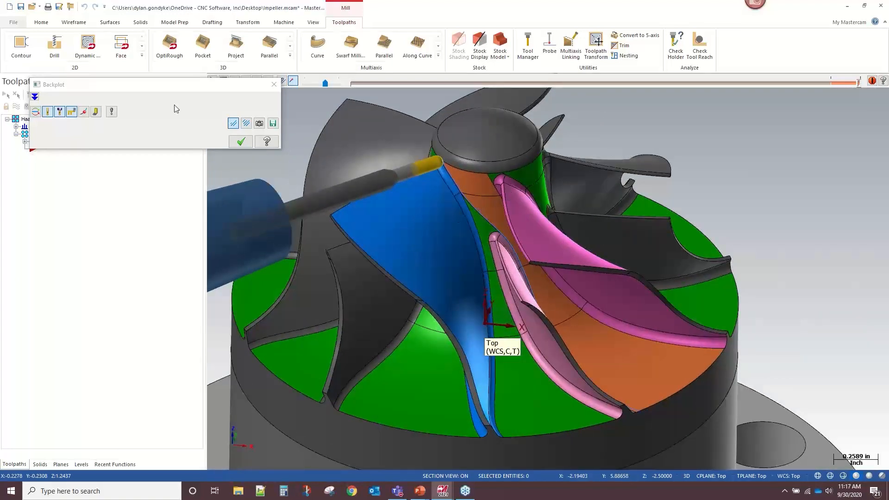
Turn on the display of 4-5 axis tool vectors in the backplot options.
click(112, 113)
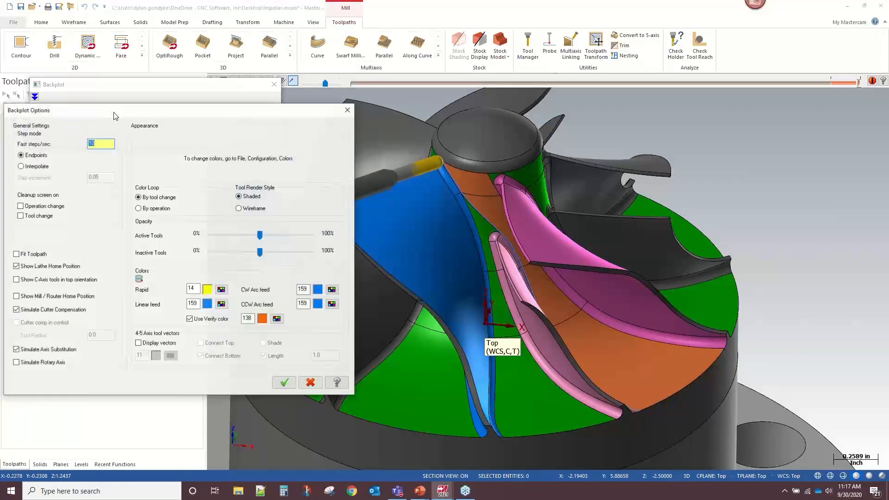
drag(120, 115, 145, 103)
click(190, 332)
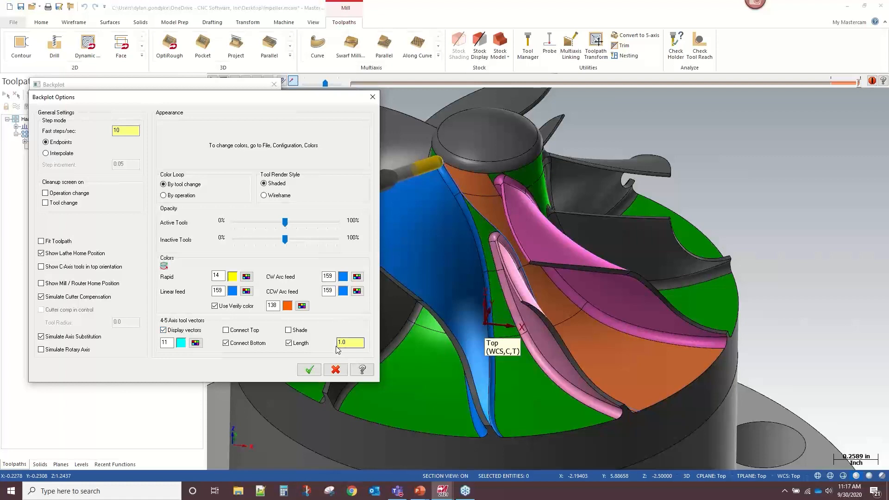
click(311, 370)
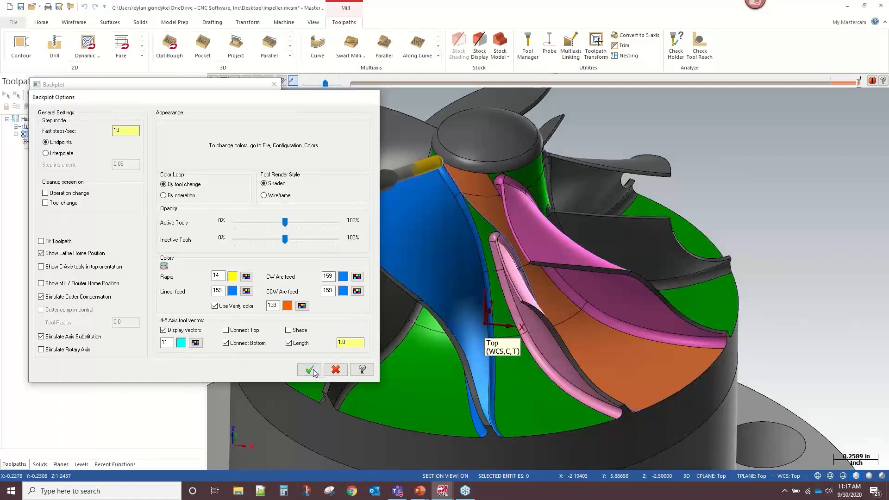
Save the backplotted pass and its tool vectors as geometry on level 3000 and close the backplot.
middle_drag(479, 217, 356, 171)
scroll(459, 172, up, 2)
scroll(429, 162, down, 1)
middle_drag(498, 213, 685, 313)
middle_drag(605, 250, 702, 262)
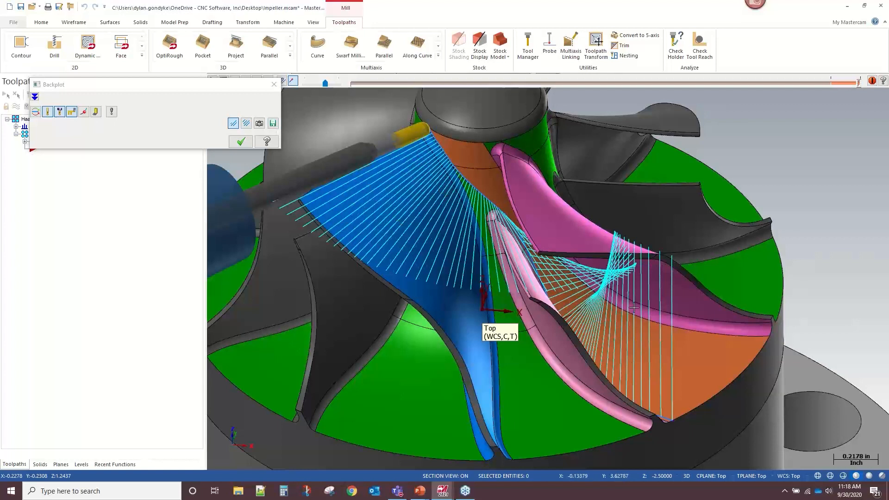
click(276, 124)
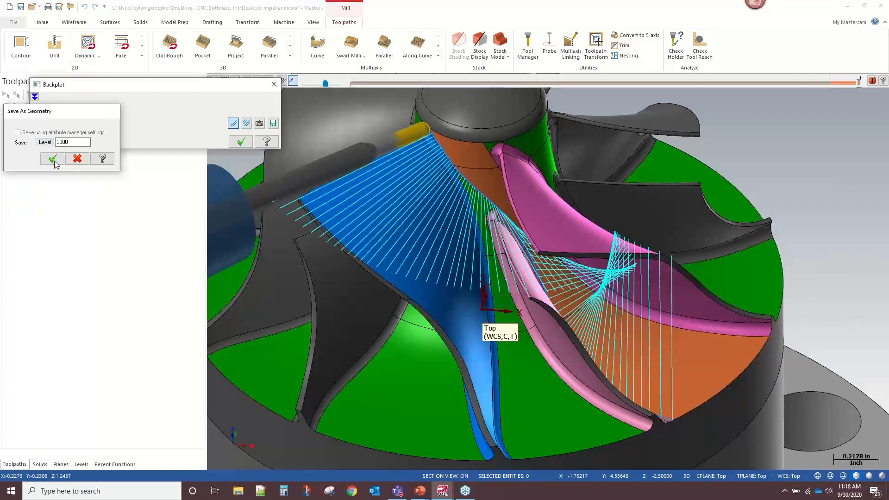
click(54, 161)
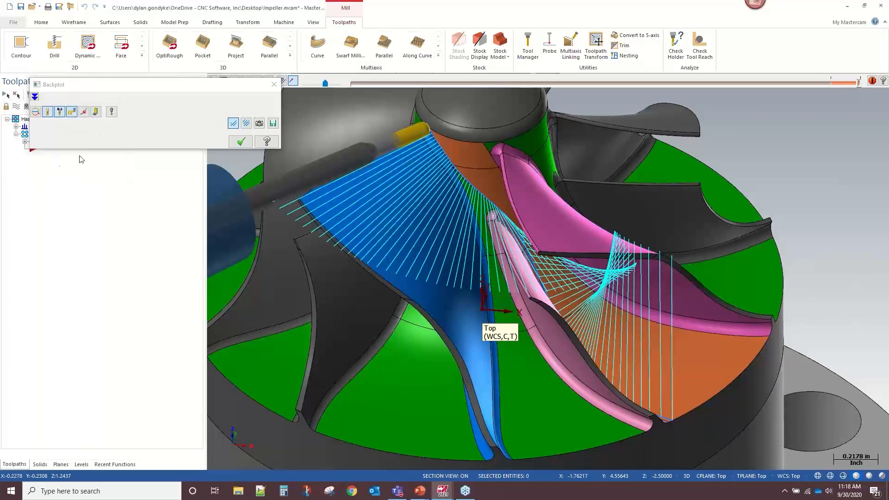
click(273, 84)
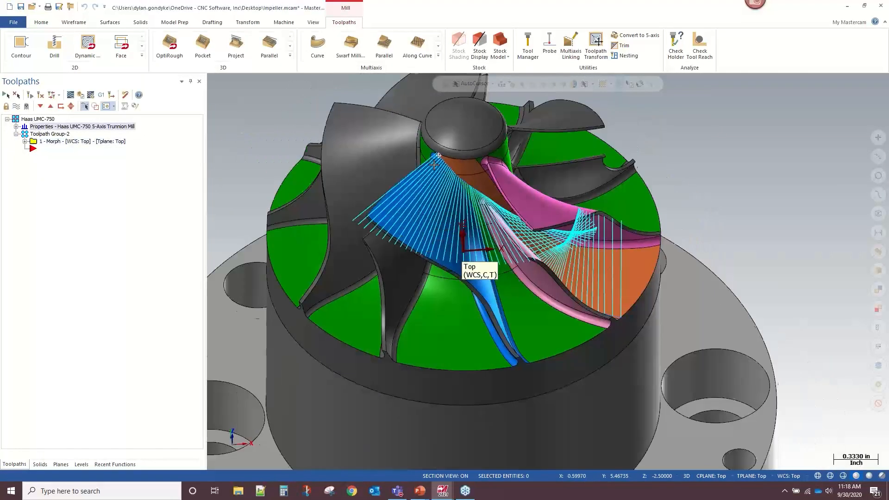
Hide the Impeller level and examine the saved tool vectors from several angles.
click(81, 465)
click(36, 125)
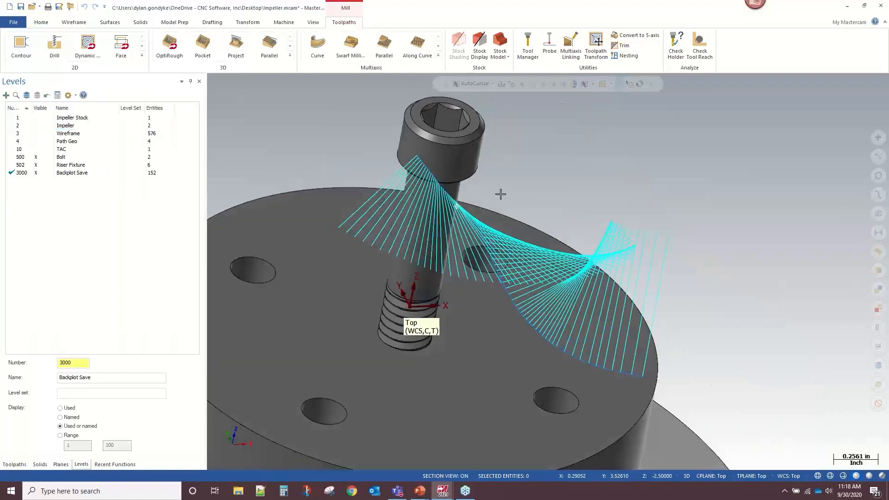
middle_drag(501, 195, 454, 210)
click(380, 203)
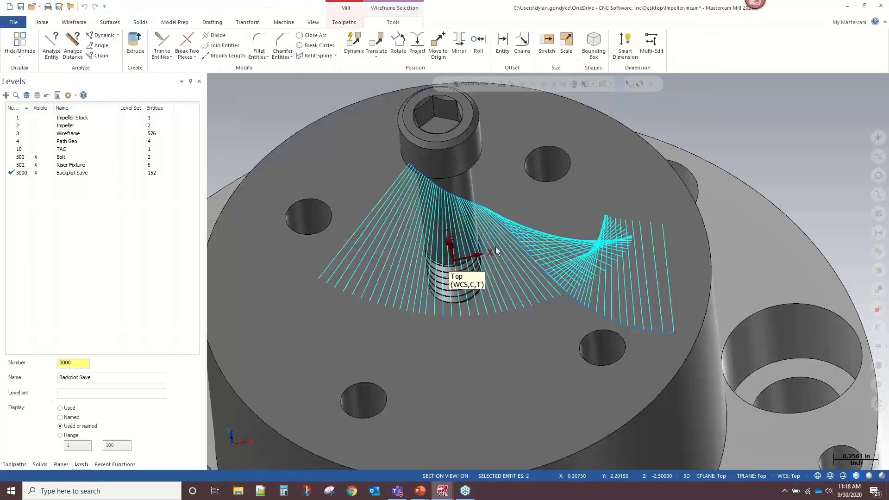
key(Escape)
middle_drag(528, 246, 521, 206)
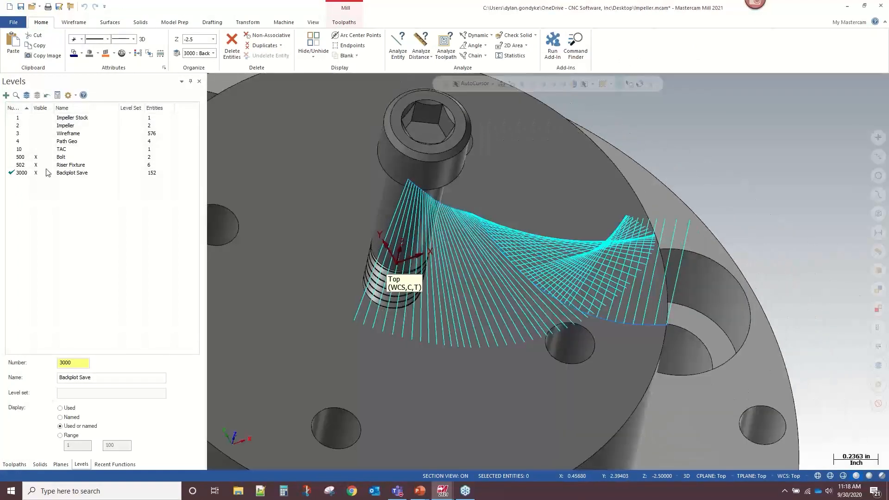
scroll(456, 281, up, 3)
middle_drag(456, 281, 533, 254)
scroll(533, 255, down, 3)
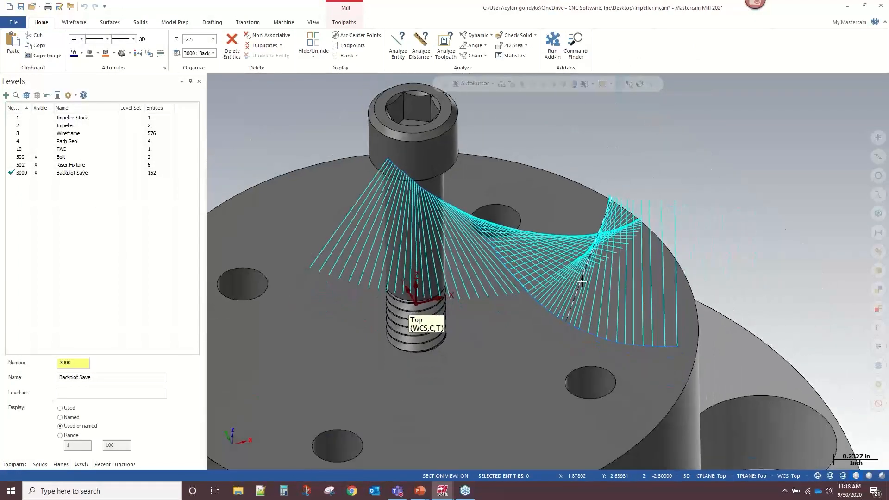
scroll(542, 258, up, 3)
middle_drag(518, 192, 507, 320)
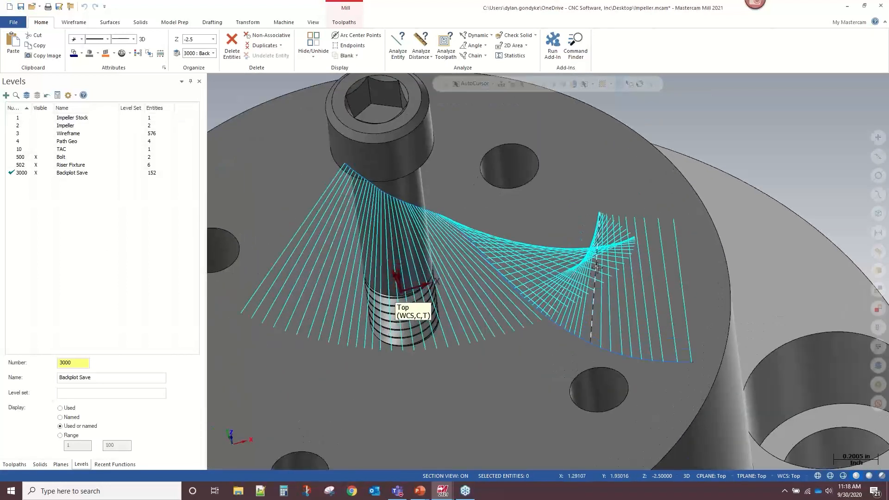
Start a manual spline along the free ends of the tool vectors, placing its first four points from the hub-side end.
click(80, 24)
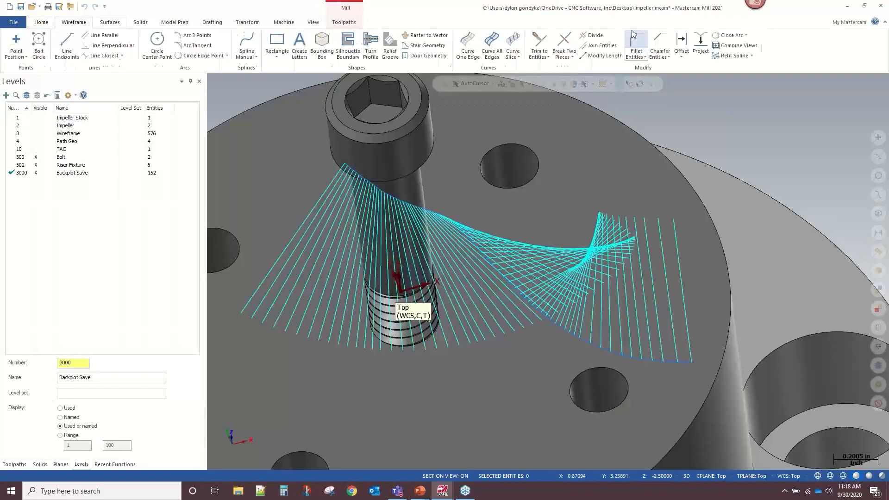
scroll(637, 48, down, 2)
scroll(597, 227, up, 1)
click(81, 23)
scroll(711, 186, down, 2)
scroll(346, 243, up, 3)
middle_drag(346, 242, 364, 215)
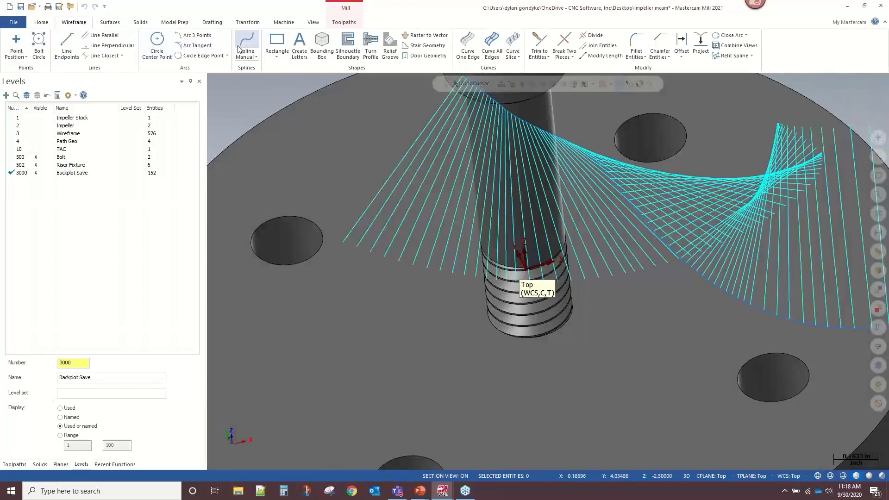
click(343, 241)
scroll(410, 267, up, 3)
scroll(410, 267, up, 1)
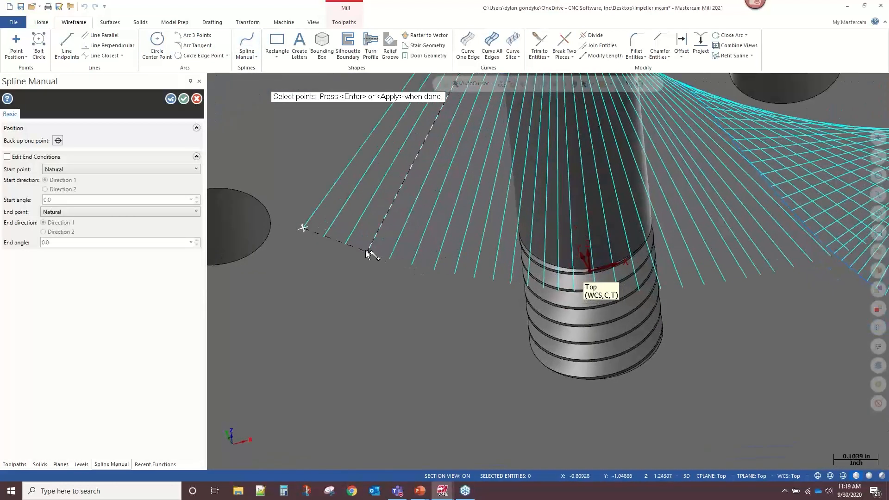
click(367, 251)
click(454, 274)
click(530, 287)
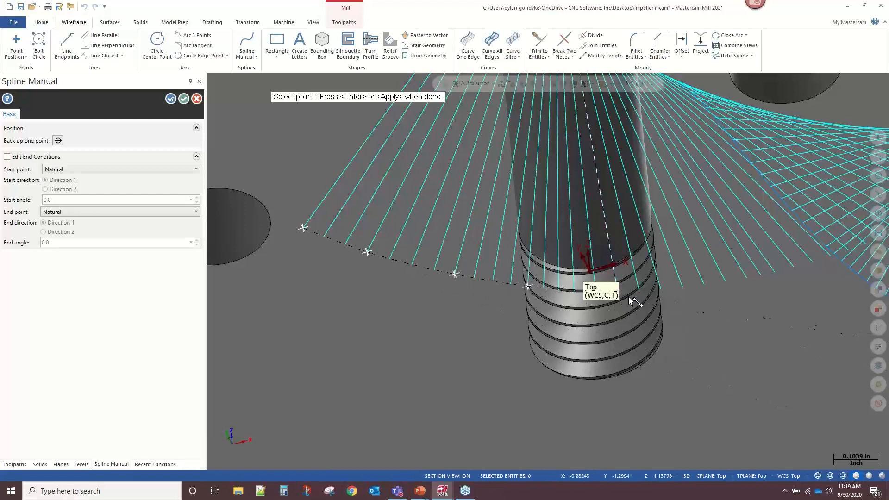
Continue the spline through the free ends of the middle tool vectors, towards where the vectors begin to cross.
scroll(457, 304, down, 4)
scroll(737, 298, up, 5)
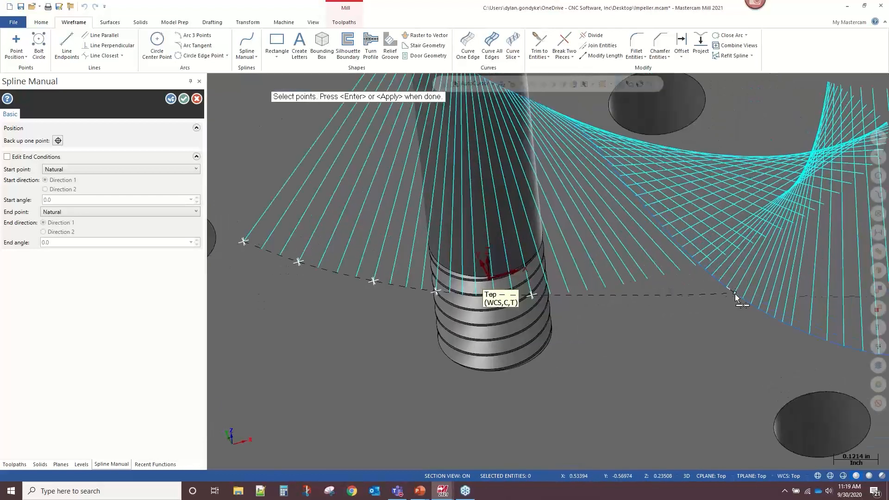
click(588, 286)
click(657, 271)
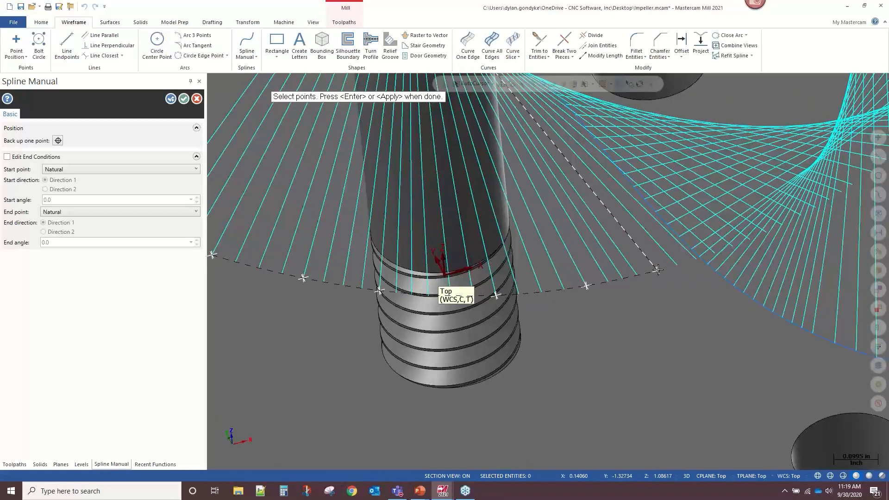
scroll(657, 271, down, 1)
middle_drag(788, 259, 655, 339)
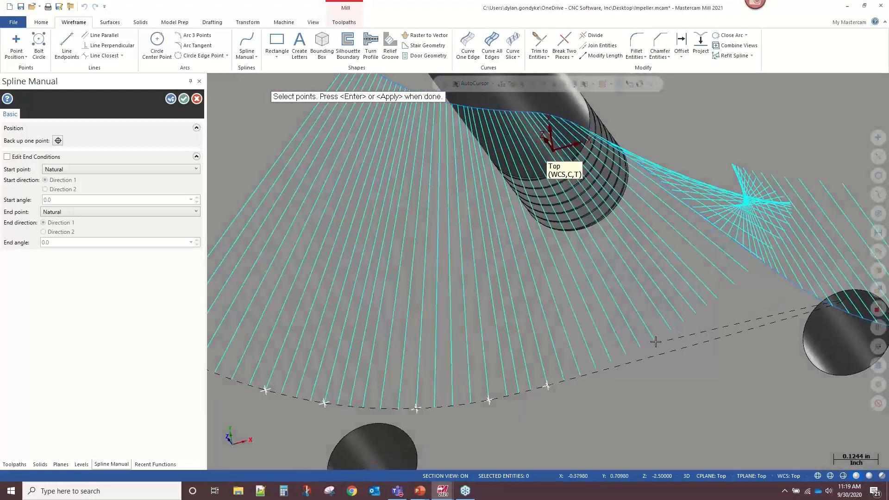
click(717, 299)
click(748, 272)
Place the last spline point at a vector end beyond the crossing area and complete the manual spline.
middle_drag(747, 274, 790, 230)
scroll(801, 211, up, 3)
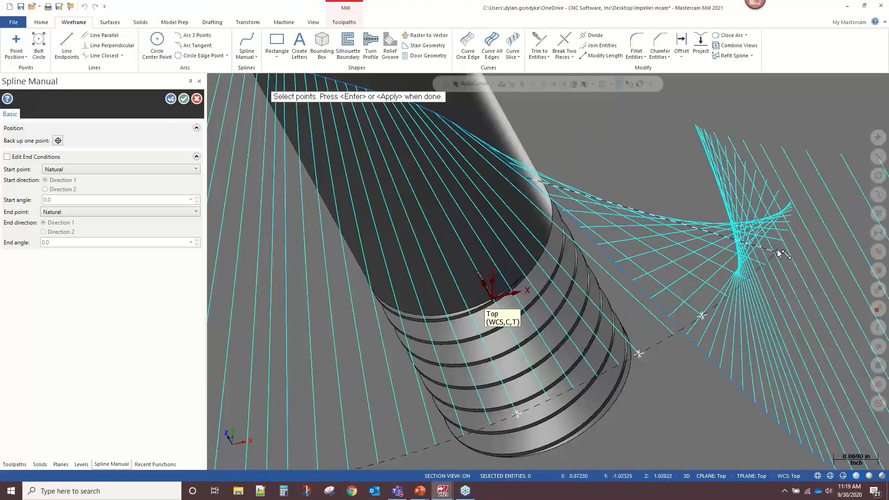
click(778, 253)
scroll(756, 176, down, 3)
middle_drag(690, 204, 680, 189)
scroll(680, 190, down, 3)
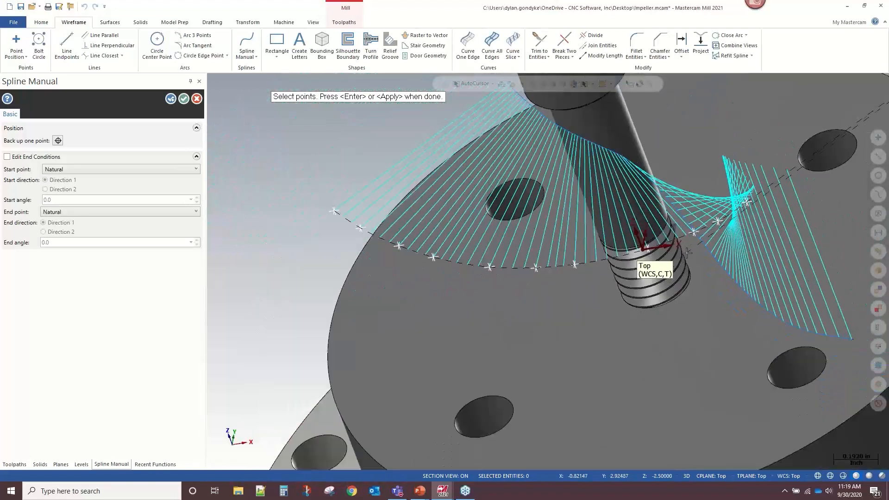
key(Return)
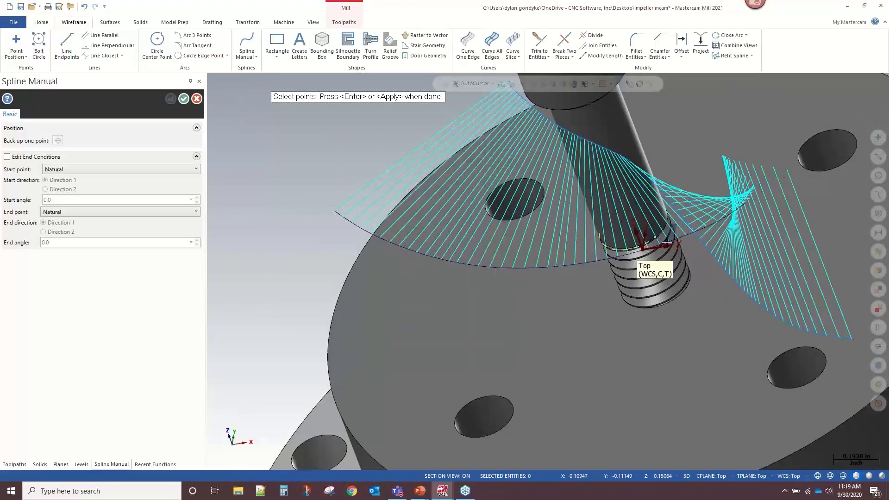
scroll(460, 304, down, 2)
middle_drag(460, 304, 660, 276)
scroll(325, 253, up, 3)
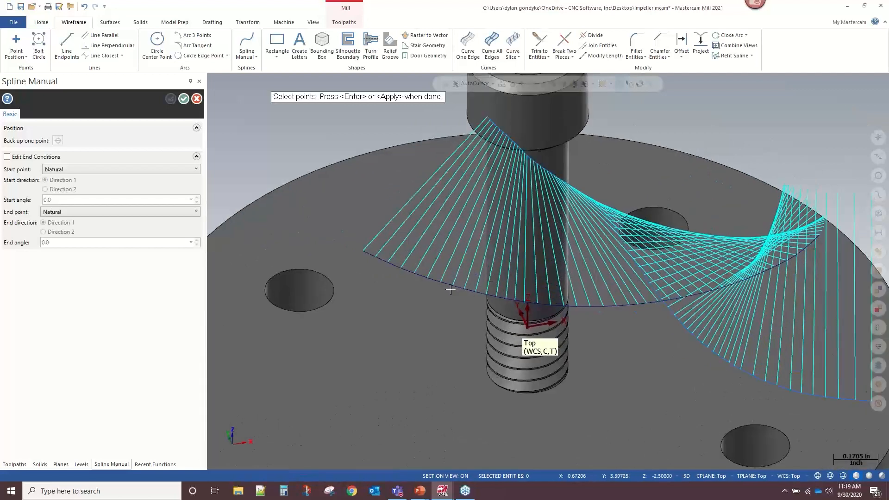
key(Escape)
Select the new spline and examine its course along the tool vector ends.
click(440, 214)
middle_drag(440, 213, 505, 246)
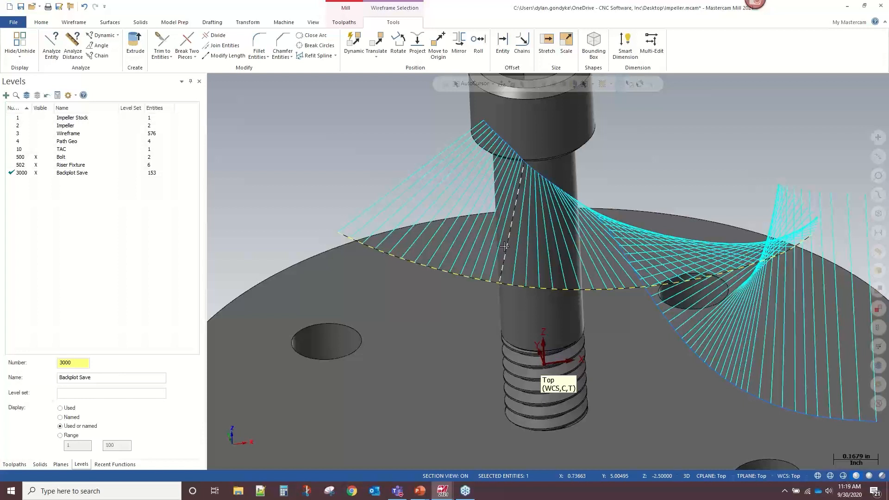
scroll(382, 252, down, 2)
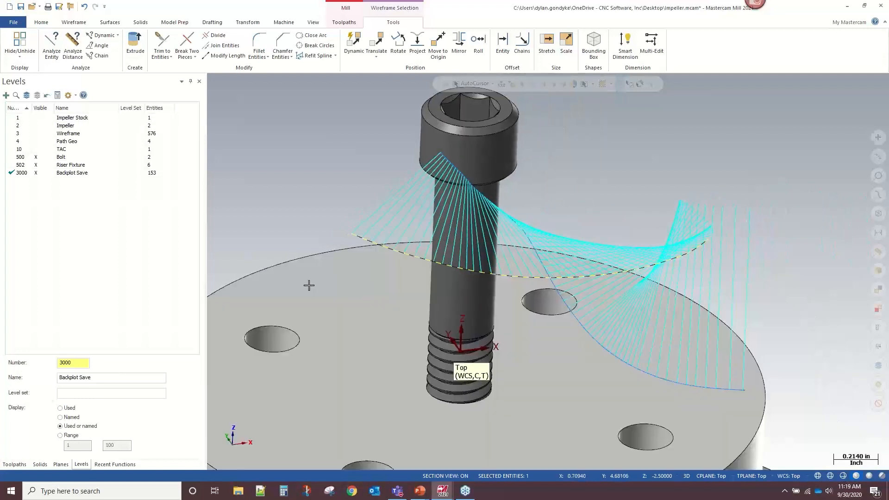
Place a copy of the Morph operation after the existing one in Toolpath Group-2.
click(15, 464)
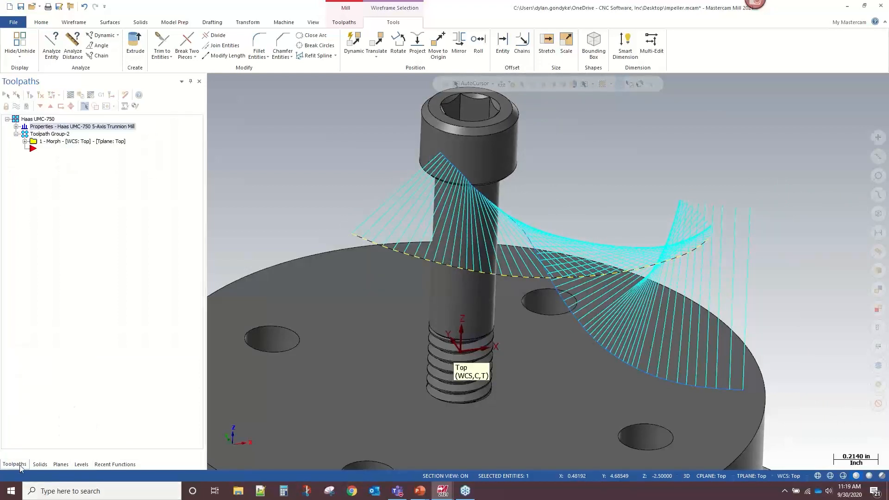
click(49, 142)
right_drag(49, 142, 51, 142)
click(88, 178)
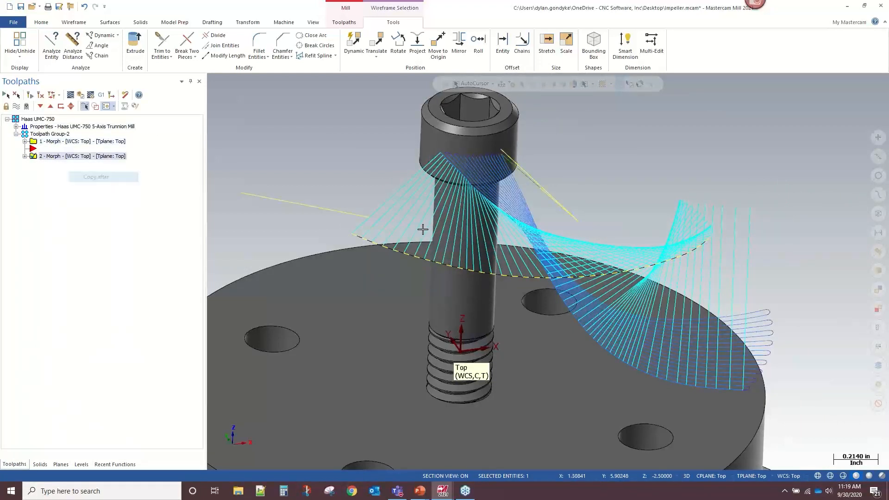
Make Impeller the active visible level, show the TAC level and hide the Backplot Save level.
scroll(540, 214, down, 2)
key(alt+z)
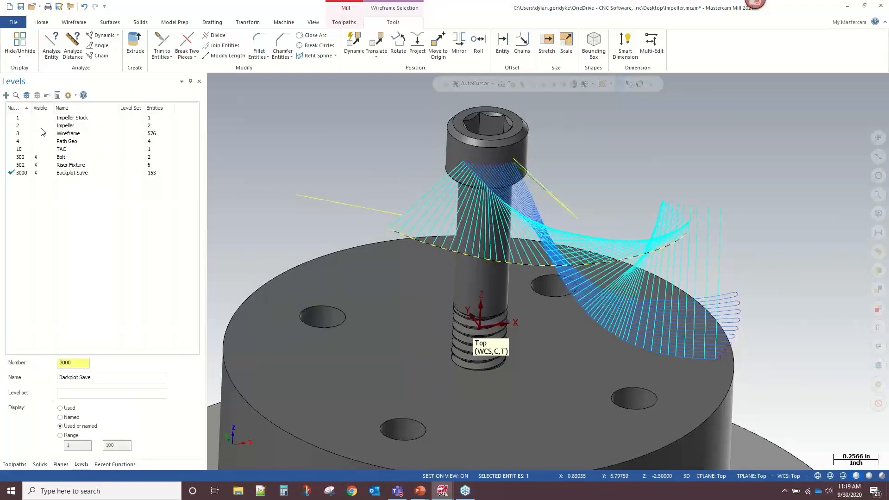
click(41, 128)
click(36, 149)
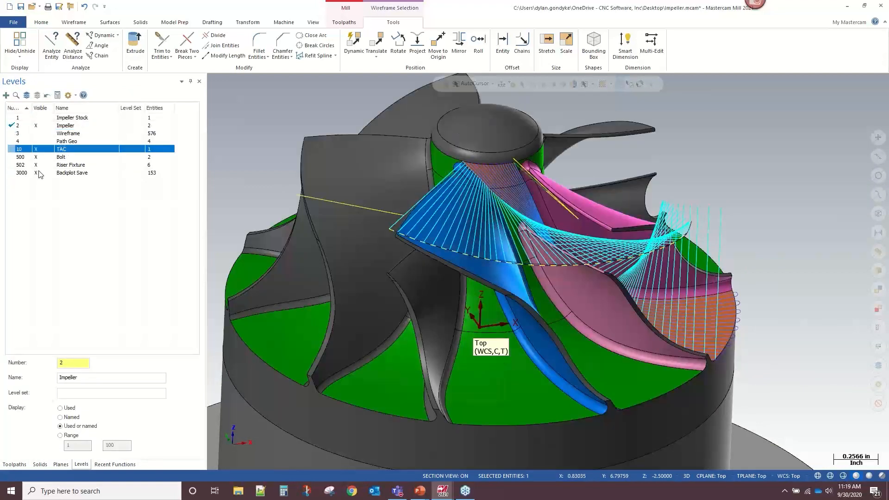
click(36, 173)
Examine where the new spline runs relative to the impeller blades and the orange floor, from several angles.
middle_drag(551, 253, 566, 252)
scroll(566, 252, up, 4)
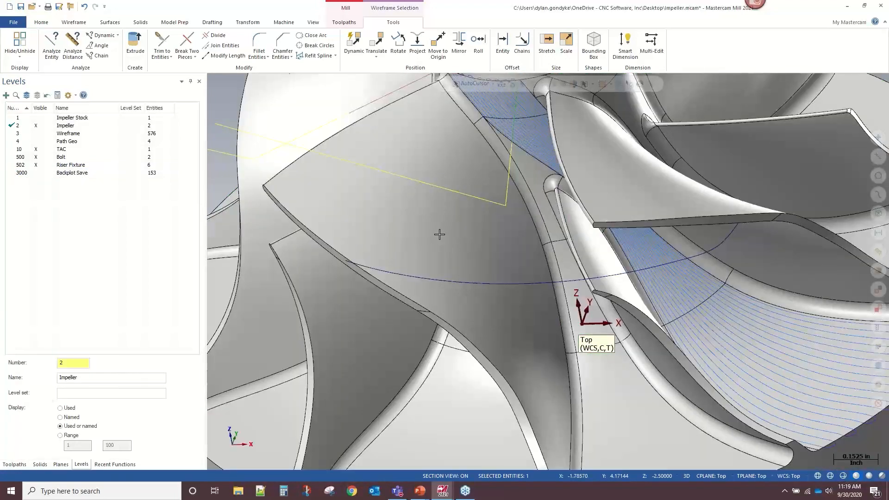
scroll(437, 250, down, 2)
mouse_move(437, 250)
middle_down()
mouse_move(464, 204)
mouse_move(528, 189)
mouse_move(470, 212)
middle_up()
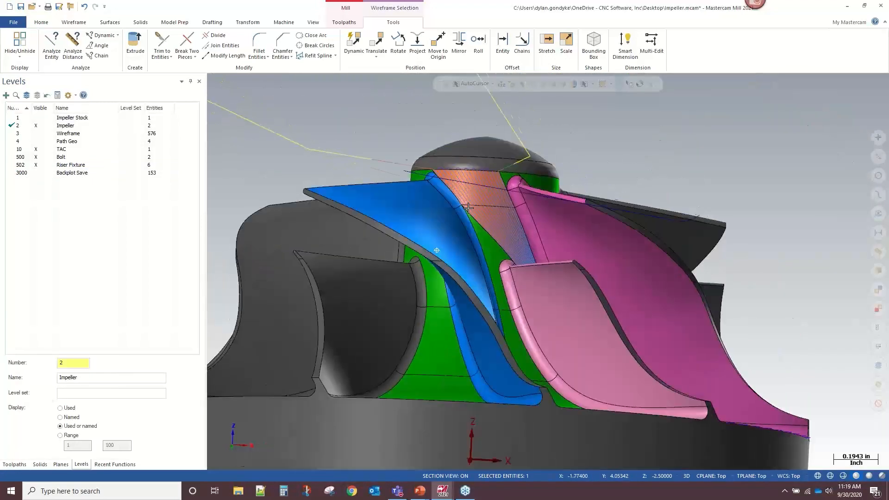
middle_drag(457, 181, 513, 202)
scroll(546, 192, down, 2)
scroll(556, 188, up, 2)
middle_drag(568, 179, 587, 246)
scroll(588, 245, down, 2)
scroll(556, 241, up, 2)
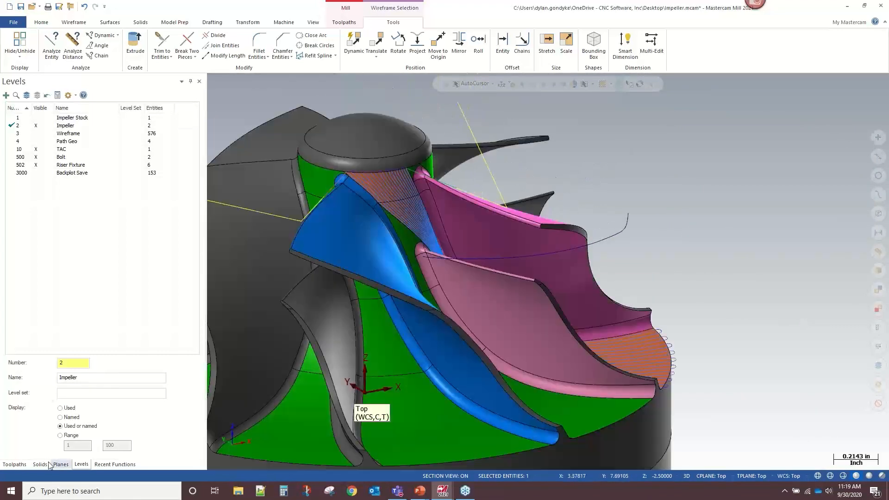
Set the copied Morph operation's tool axis control to From Chain, using the TAC spline and curve tilt type From start to end for each contour.
click(14, 464)
click(25, 156)
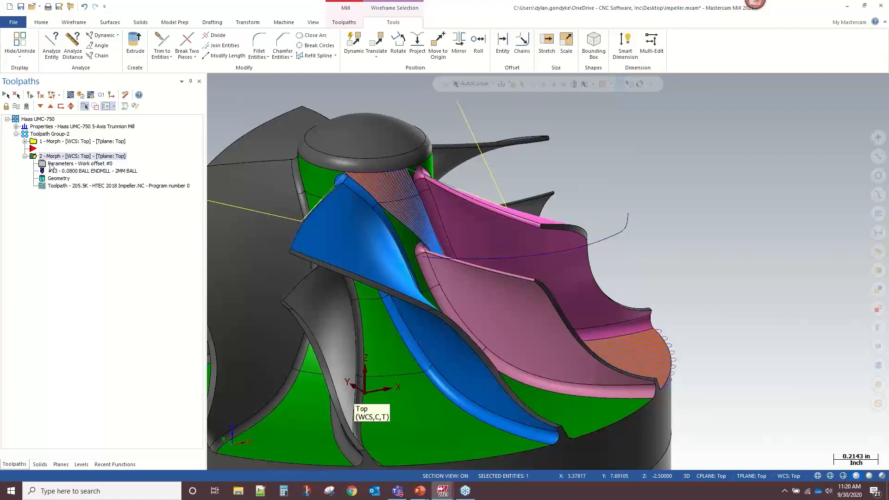
click(52, 164)
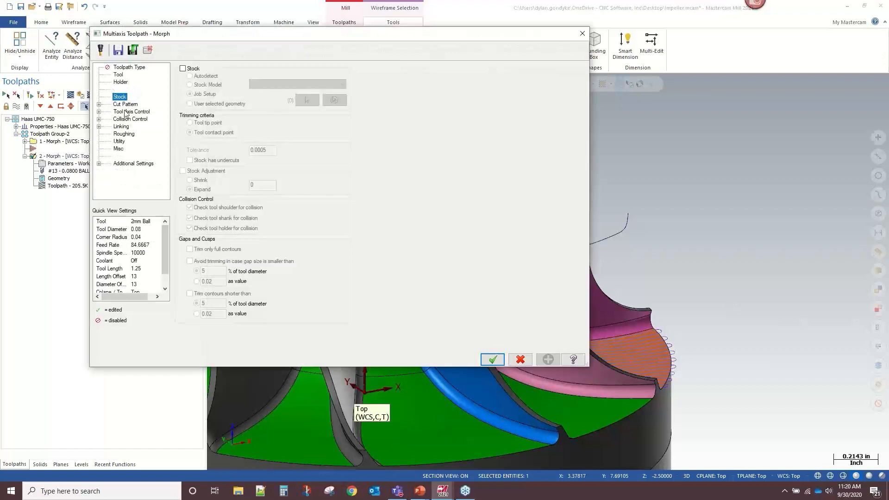
click(126, 112)
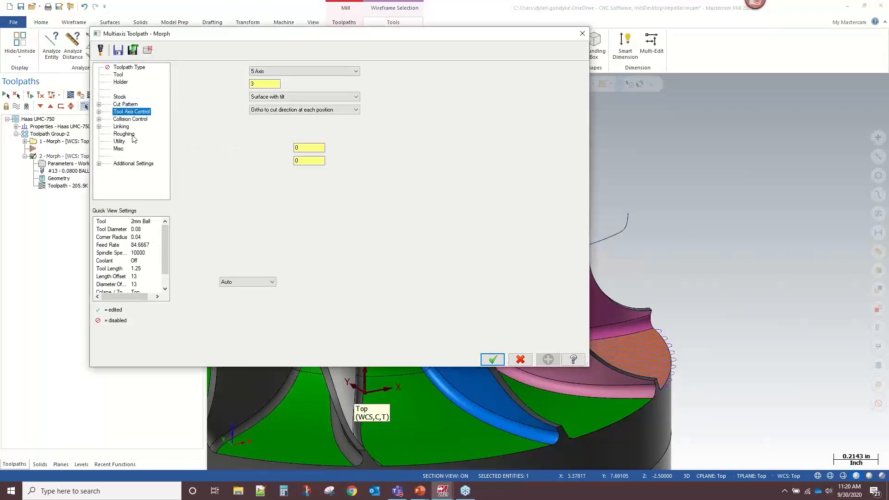
click(304, 98)
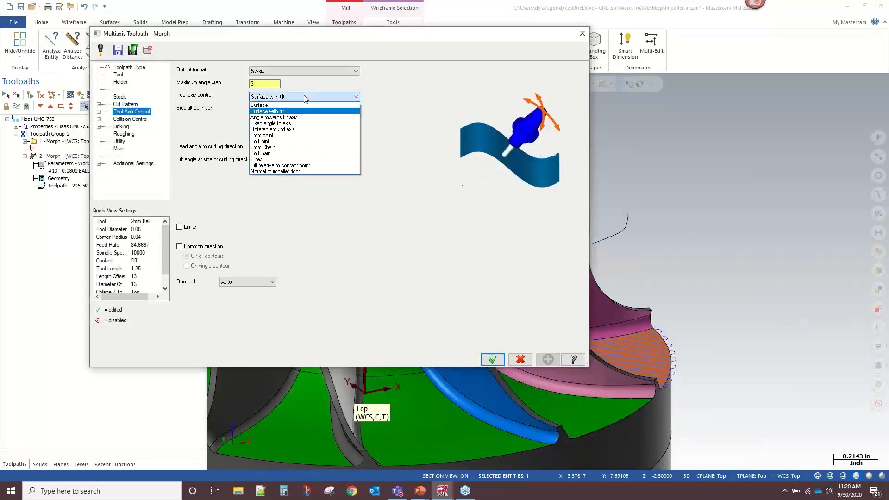
click(291, 148)
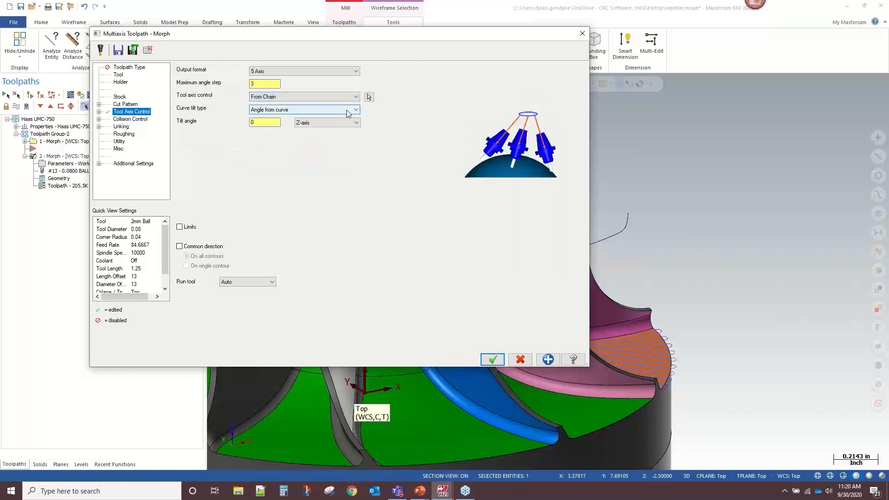
click(348, 111)
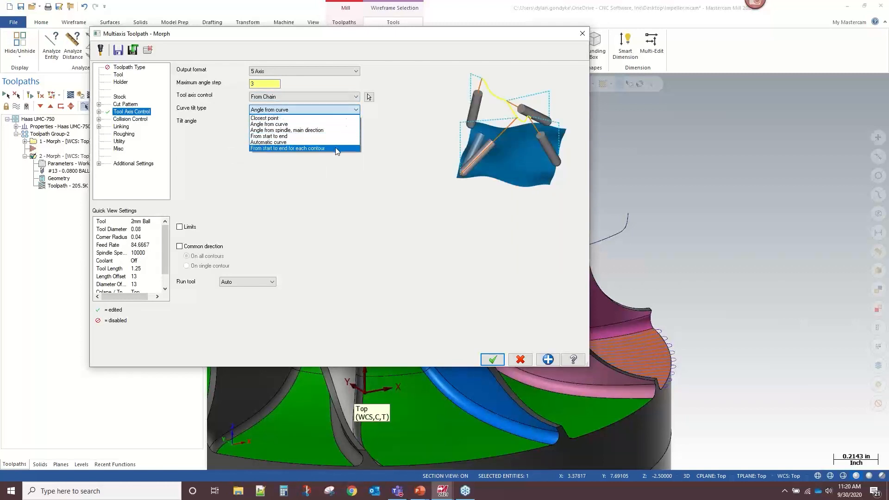
click(336, 148)
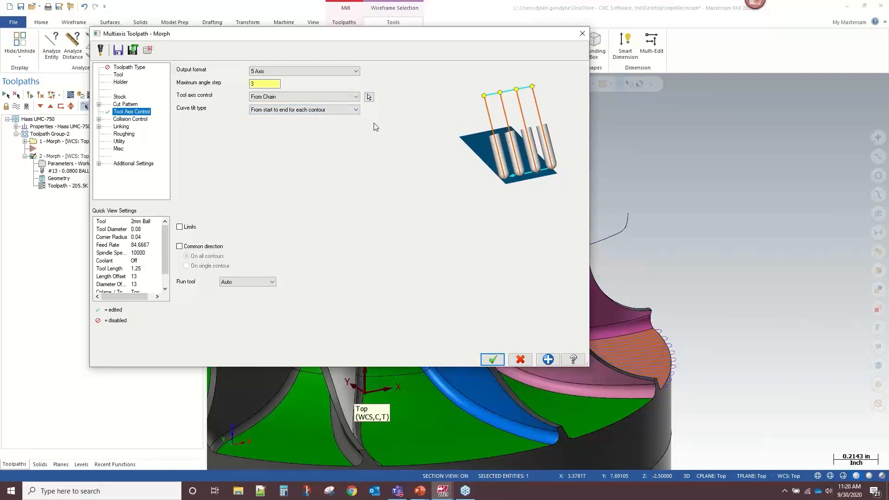
click(369, 97)
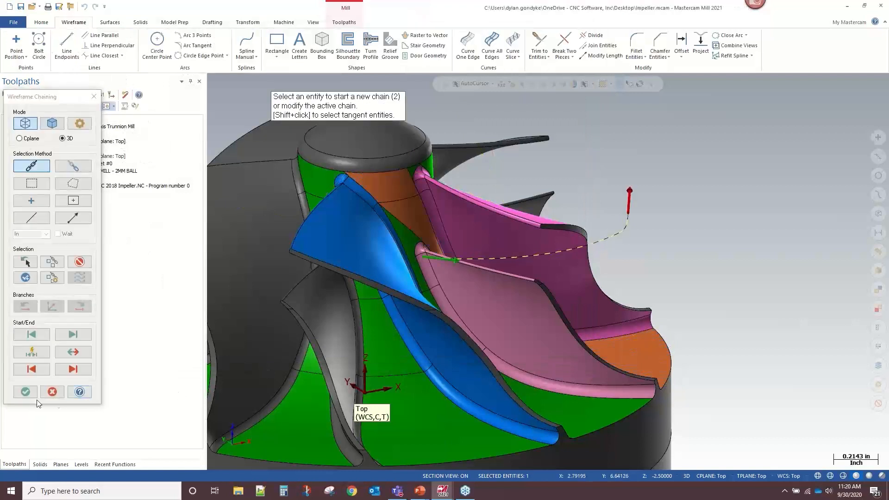
click(26, 391)
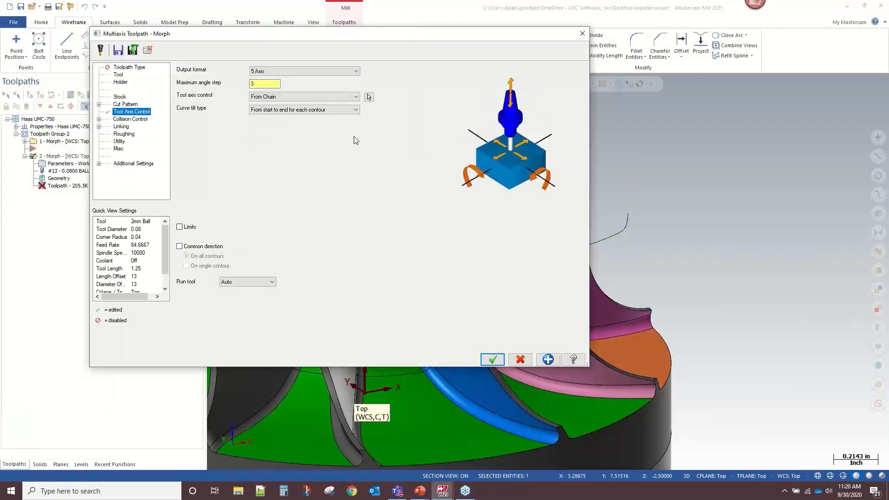
Enable the second collision check with automatic Tilt tool against check surfaces only, selecting the two pink blades' wall faces, and accept the operation's parameters.
click(130, 120)
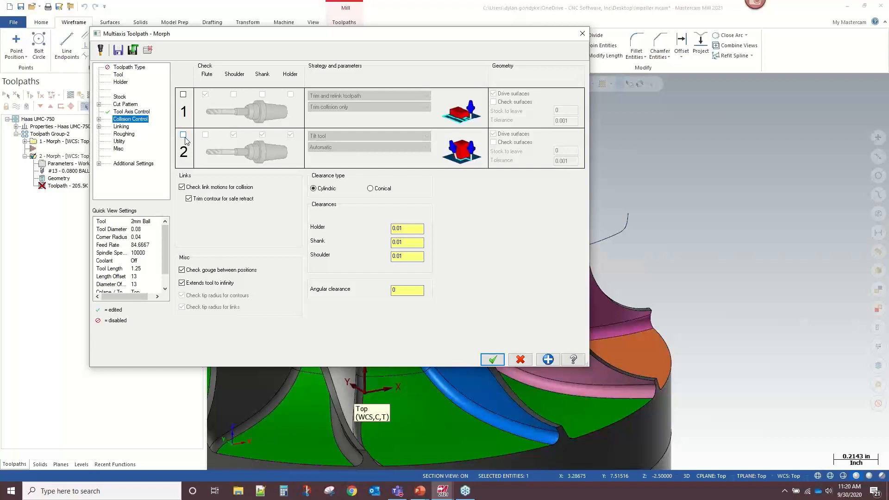
click(183, 136)
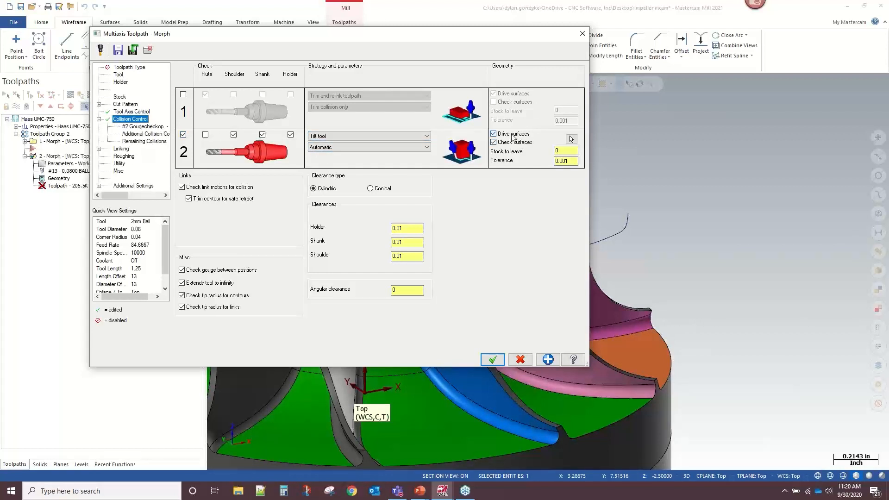
click(571, 139)
scroll(487, 278, up, 2)
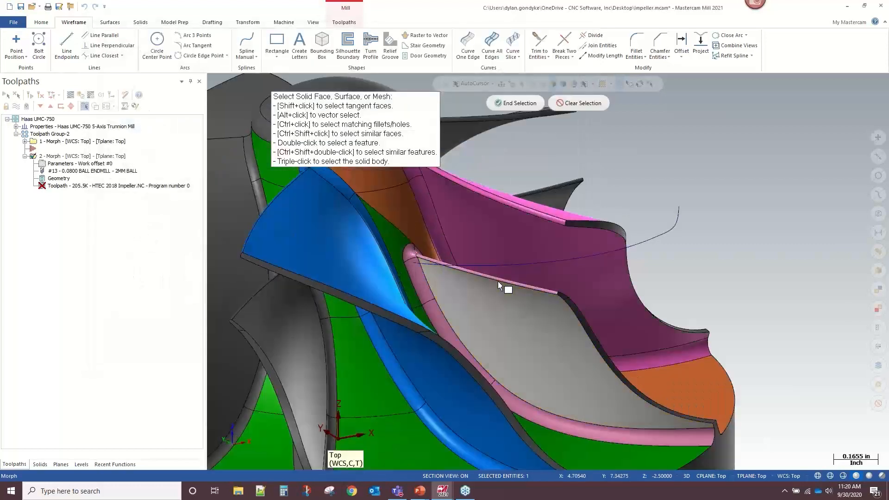
scroll(478, 192, down, 2)
middle_drag(479, 193, 521, 298)
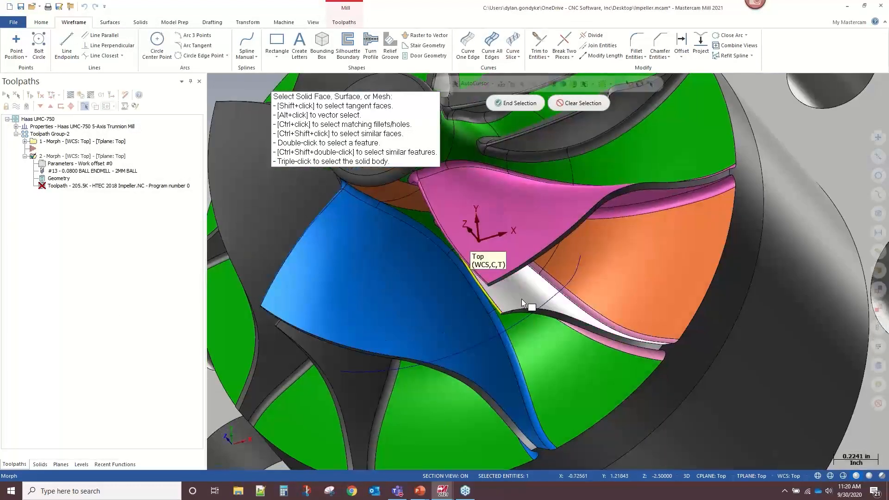
middle_drag(465, 265, 498, 215)
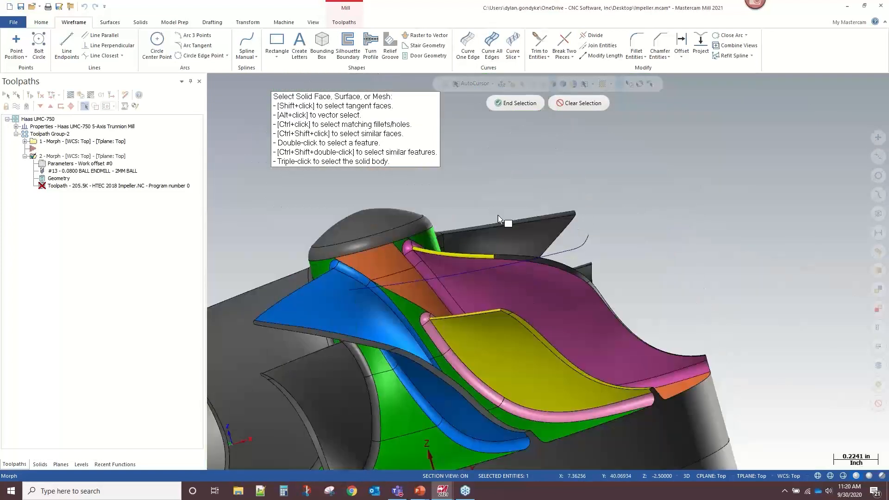
middle_drag(512, 258, 518, 308)
scroll(560, 277, up, 2)
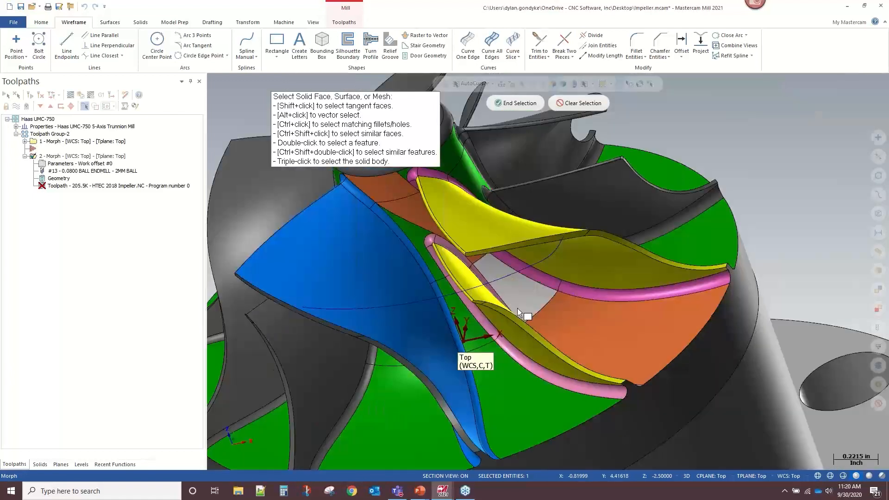
scroll(518, 308, down, 2)
middle_drag(457, 237, 500, 265)
scroll(504, 269, down, 2)
scroll(380, 213, up, 2)
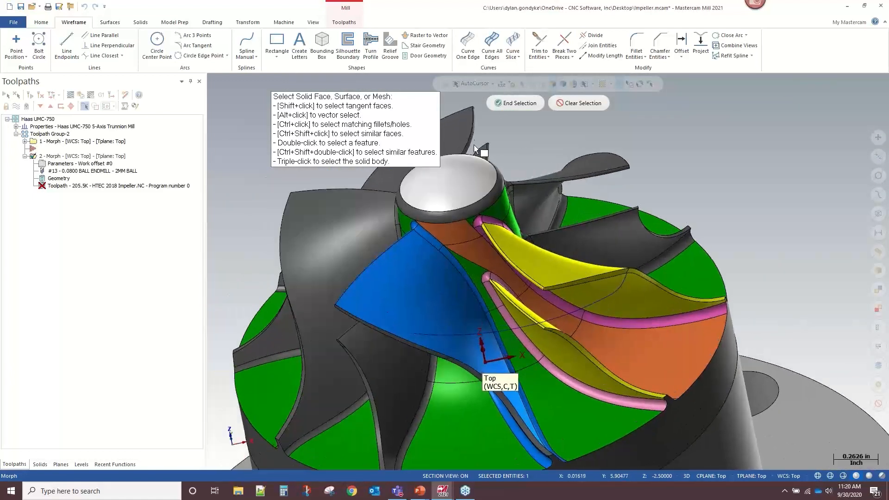
click(522, 102)
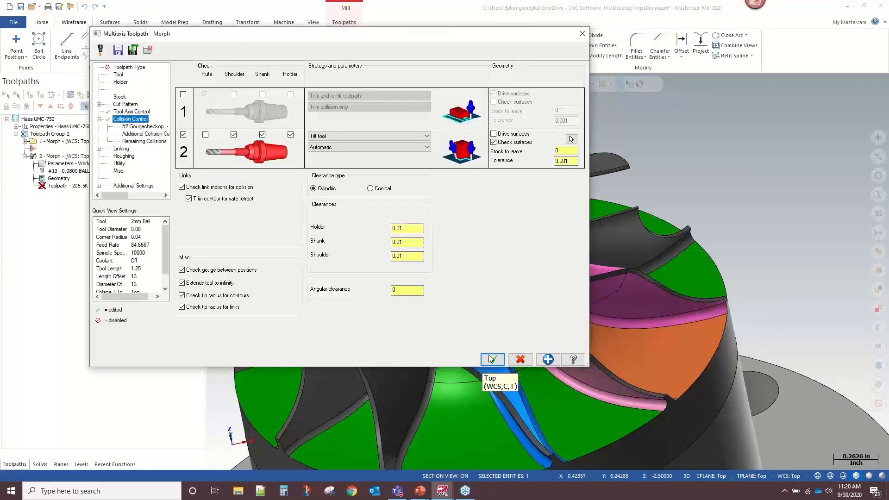
click(494, 360)
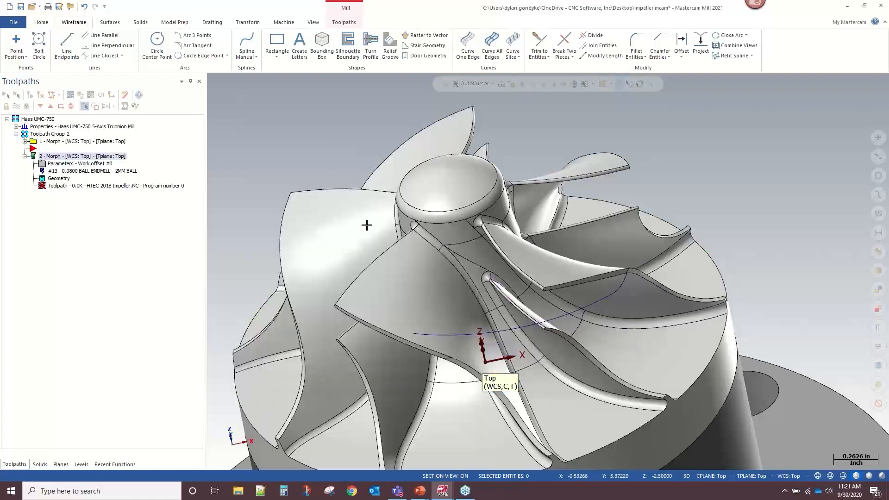
Start a backplot of the copied Morph toolpath and turn off the display of tool vectors.
scroll(365, 229, down, 2)
middle_drag(500, 297, 538, 238)
scroll(616, 296, up, 2)
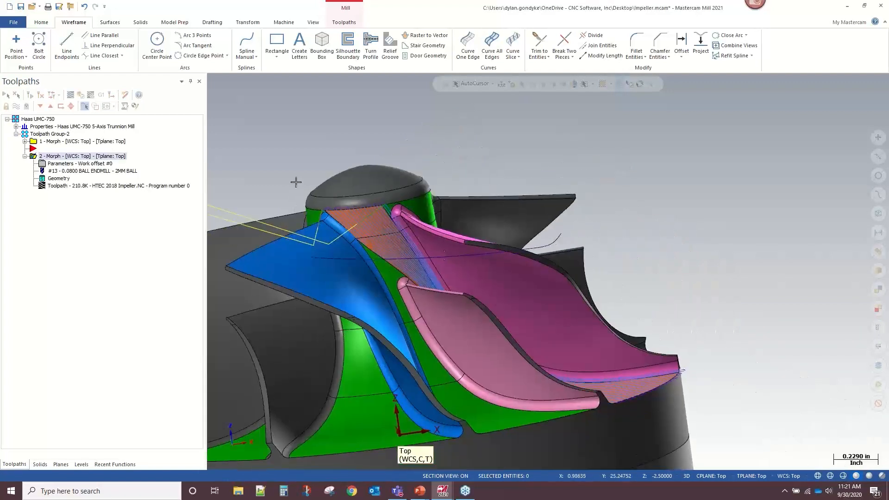
click(71, 95)
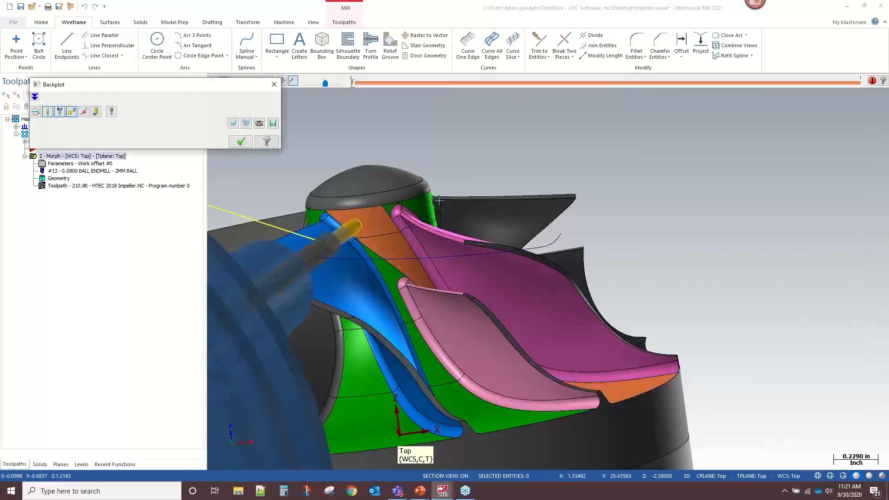
middle_drag(414, 207, 510, 238)
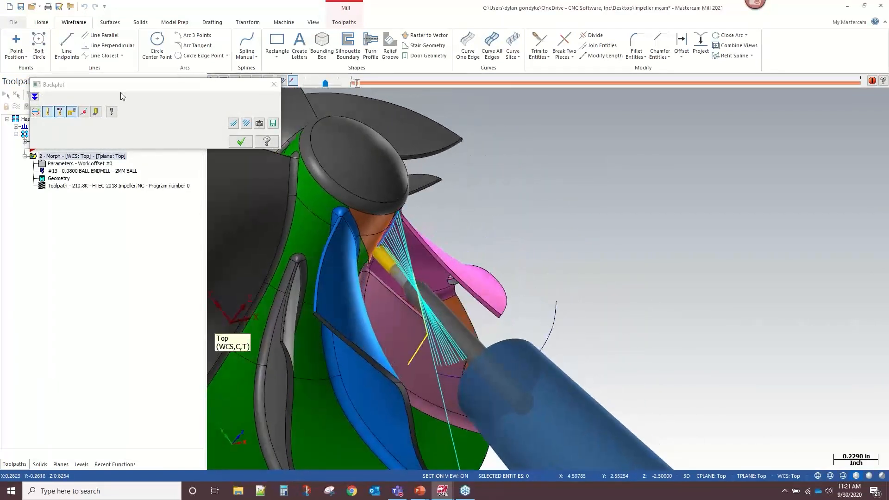
click(112, 112)
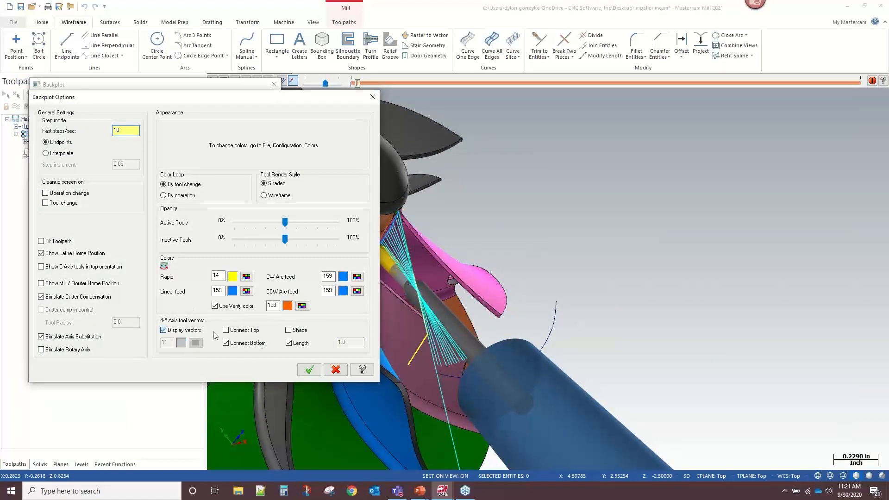
click(307, 368)
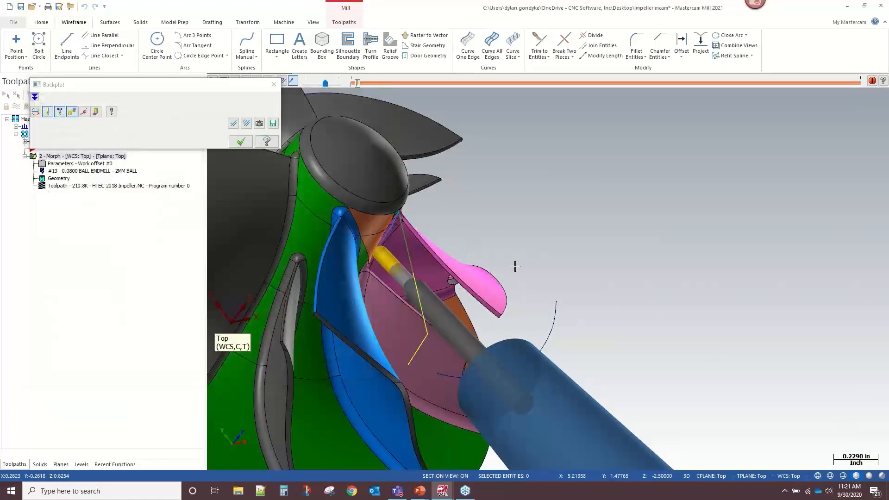
Run the backplot through the whole toolpath, examine how the tool tilts between the blades, and close the backplot.
scroll(515, 267, up, 3)
middle_drag(496, 298, 705, 358)
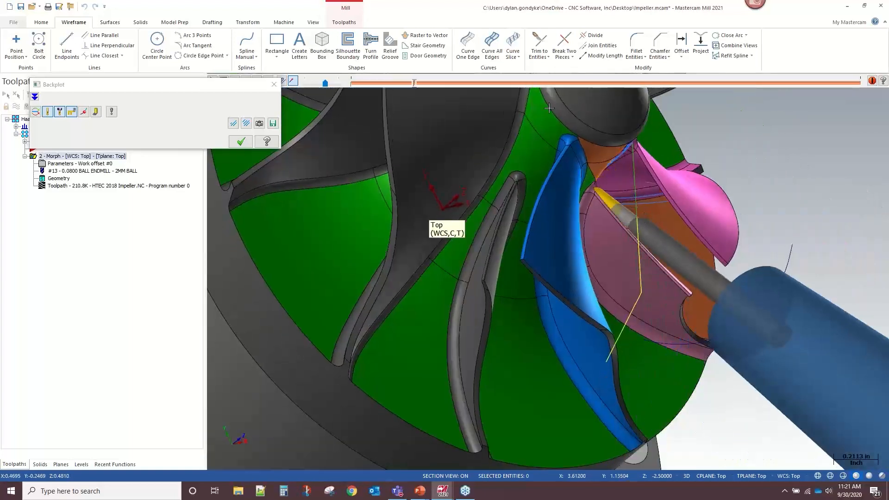
drag(413, 83, 536, 92)
middle_drag(635, 206, 545, 83)
scroll(550, 293, down, 2)
scroll(550, 293, up, 1)
drag(535, 83, 850, 79)
key(Escape)
Examine the impeller floor toolpath and the tool axis spline relative to the blades from several angles, with the level list shown.
middle_drag(394, 280, 441, 242)
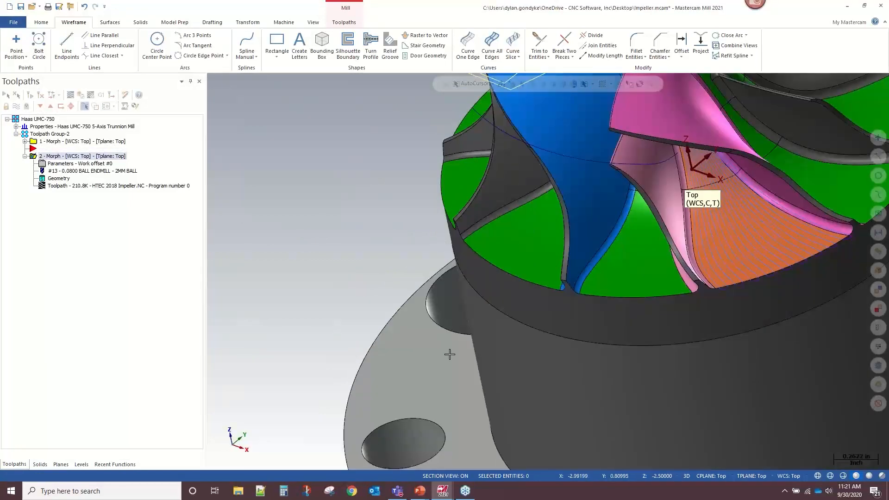
scroll(434, 401, down, 2)
middle_drag(435, 401, 590, 260)
scroll(545, 306, up, 2)
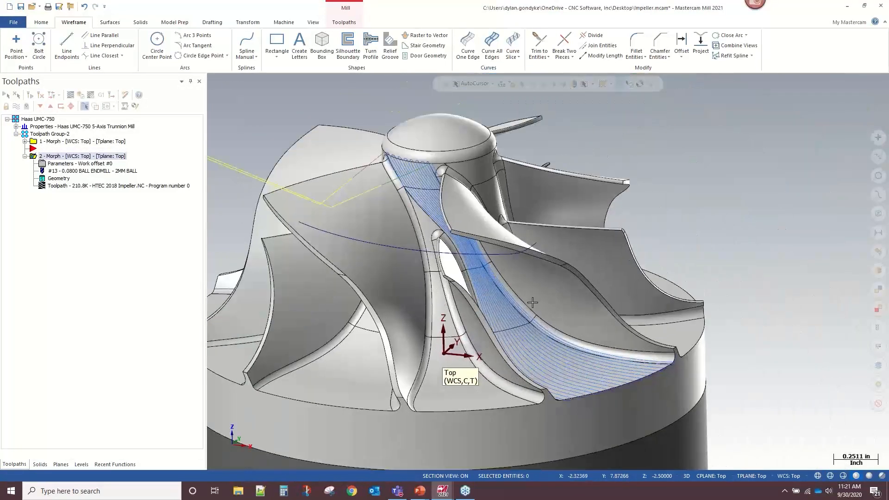
scroll(545, 305, up, 1)
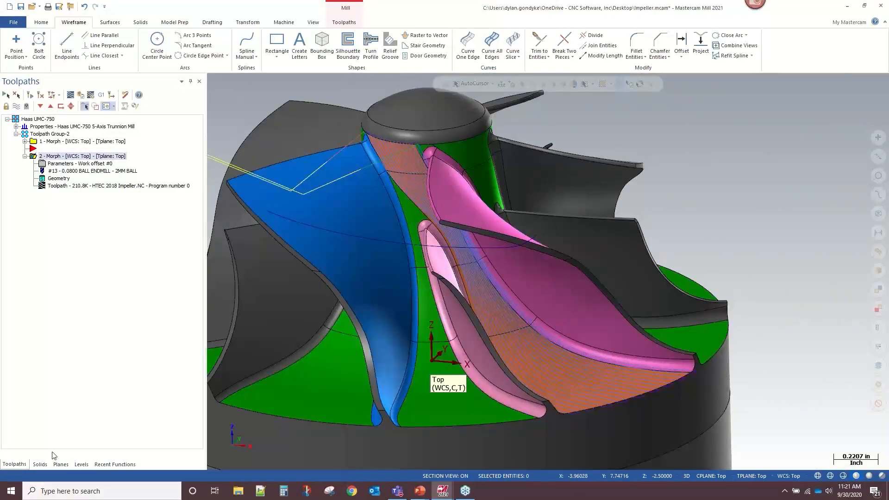
click(81, 464)
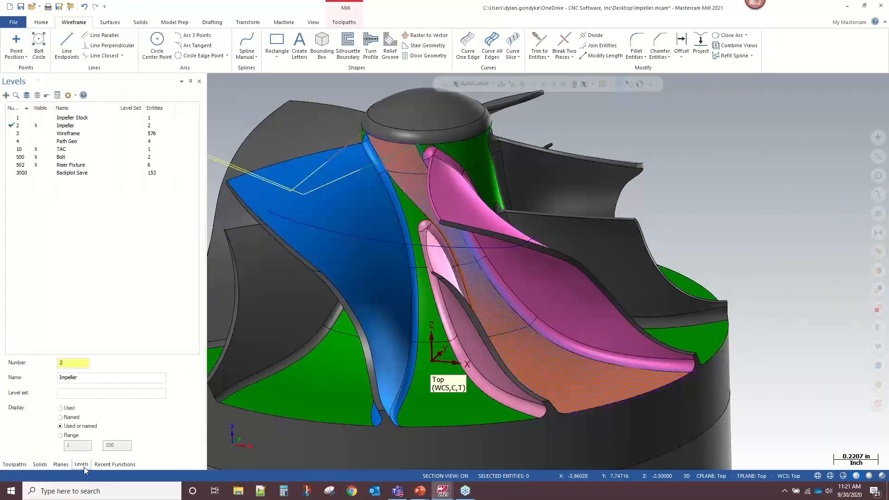
mouse_move(408, 283)
middle_down()
mouse_move(533, 190)
mouse_move(491, 259)
mouse_move(447, 283)
mouse_move(478, 247)
middle_up()
click(447, 283)
key(Escape)
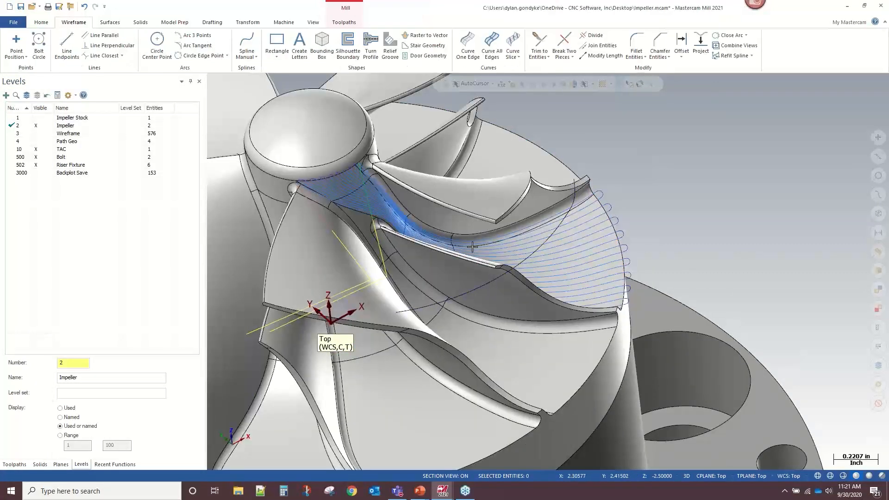
middle_drag(442, 276, 500, 215)
scroll(435, 186, up, 3)
middle_drag(463, 277, 346, 269)
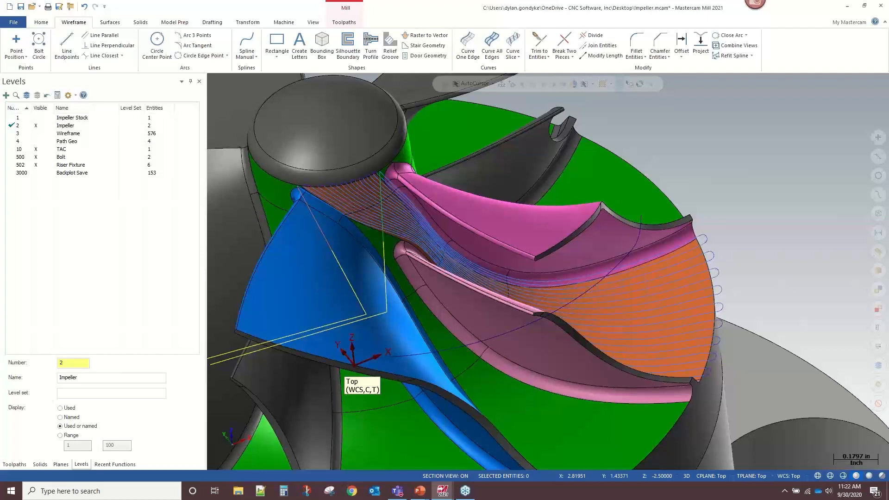
mouse_move(556, 207)
middle_down()
mouse_move(485, 209)
mouse_move(505, 203)
middle_up()
scroll(487, 207, up, 2)
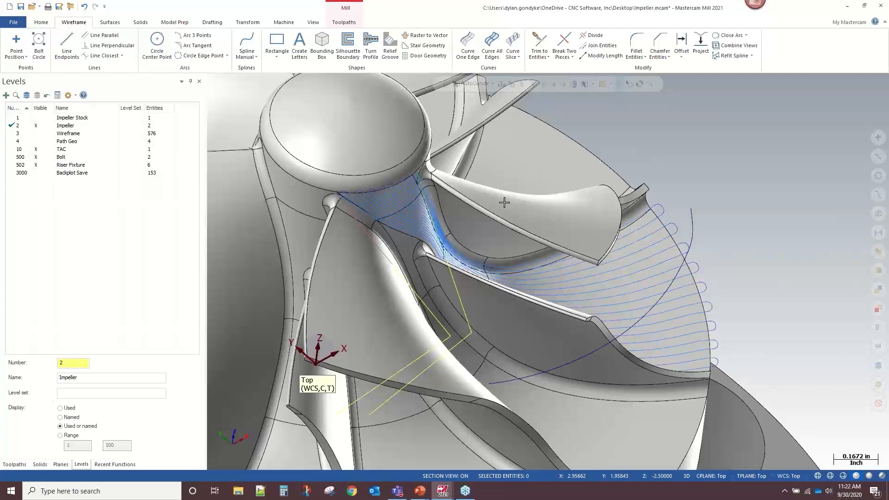
scroll(508, 197, down, 2)
middle_drag(508, 197, 510, 211)
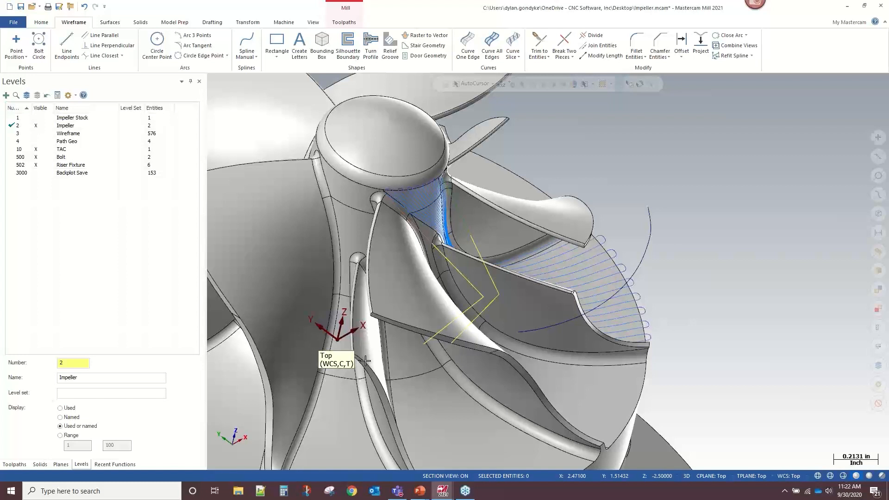
scroll(361, 315, down, 1)
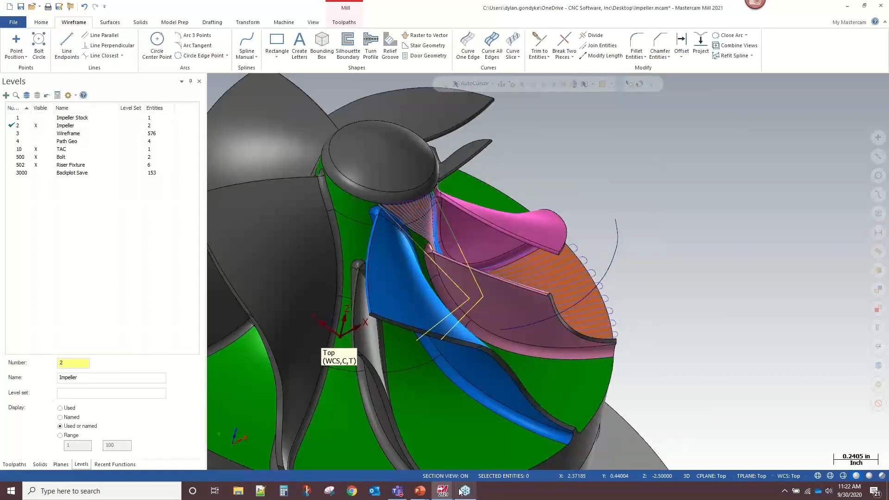
Switch to the Clamping Scenario.mcam file and bring the part, its clamp and the tilt spline into closer view.
mouse_move(446, 494)
click(496, 465)
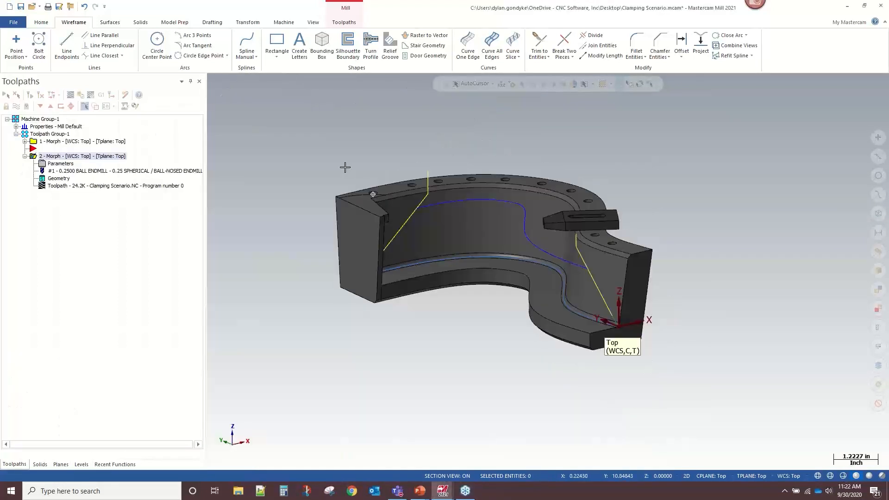
scroll(472, 194, up, 2)
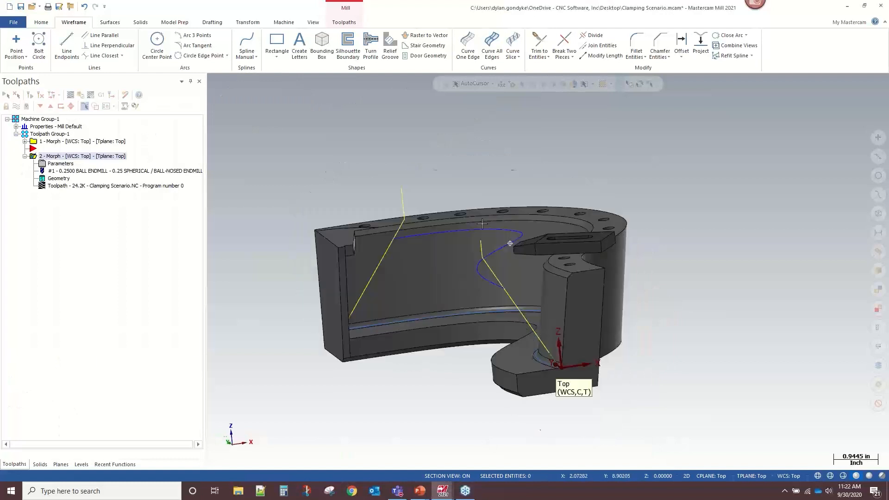
Move the tilt spline about 2 in upward along Z above the clamped part, using Dynamic transform with a 3D gnomon.
click(500, 249)
click(354, 44)
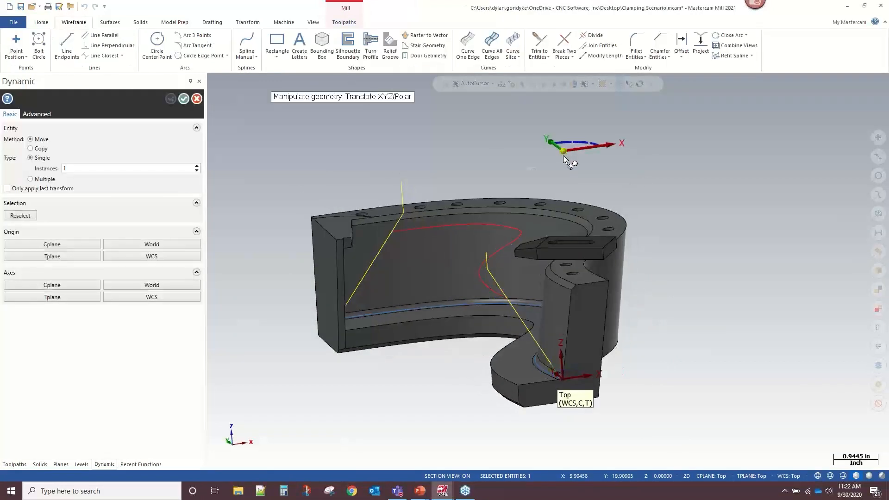
click(685, 475)
scroll(650, 353, down, 2)
scroll(560, 172, up, 3)
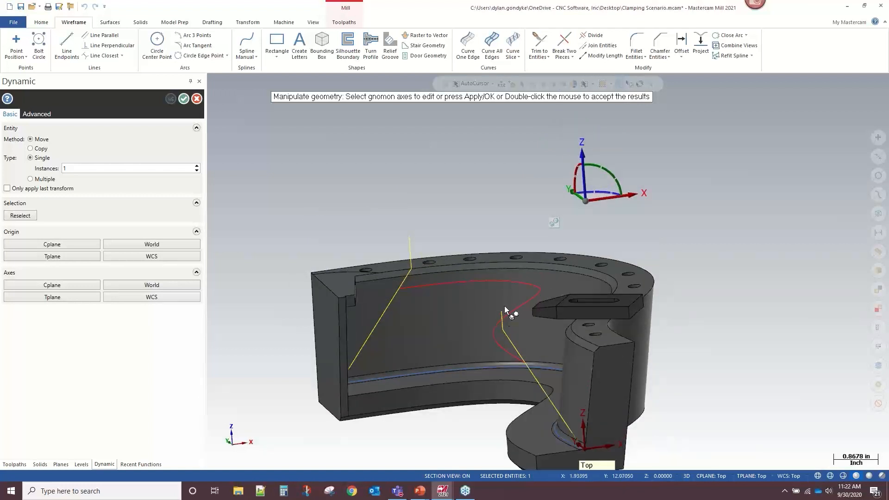
click(588, 160)
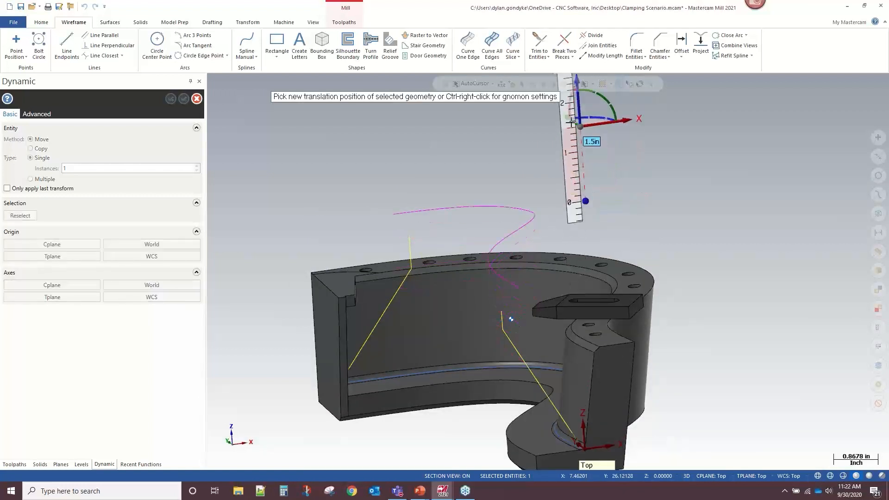
click(574, 90)
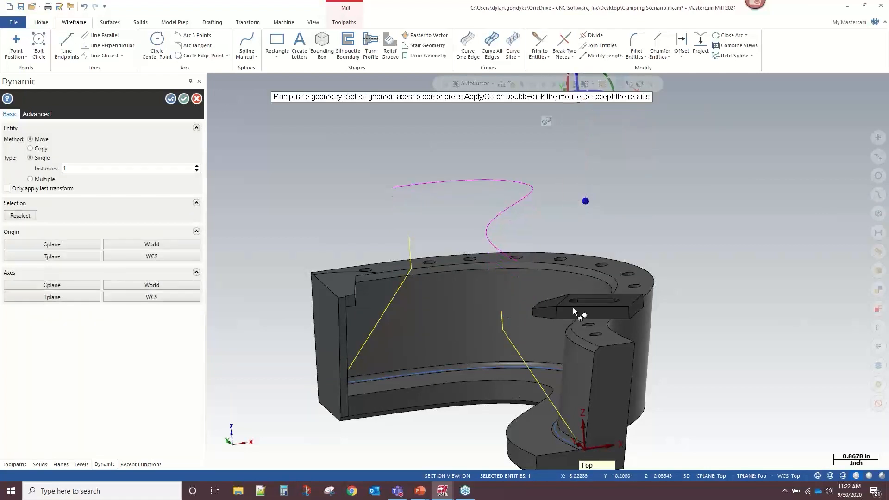
scroll(573, 307, down, 1)
middle_drag(435, 243, 410, 285)
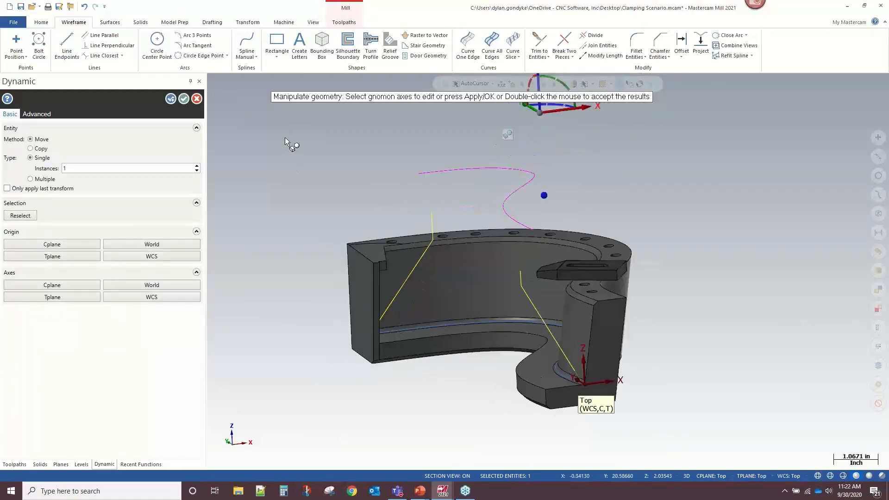
middle_drag(480, 226, 417, 210)
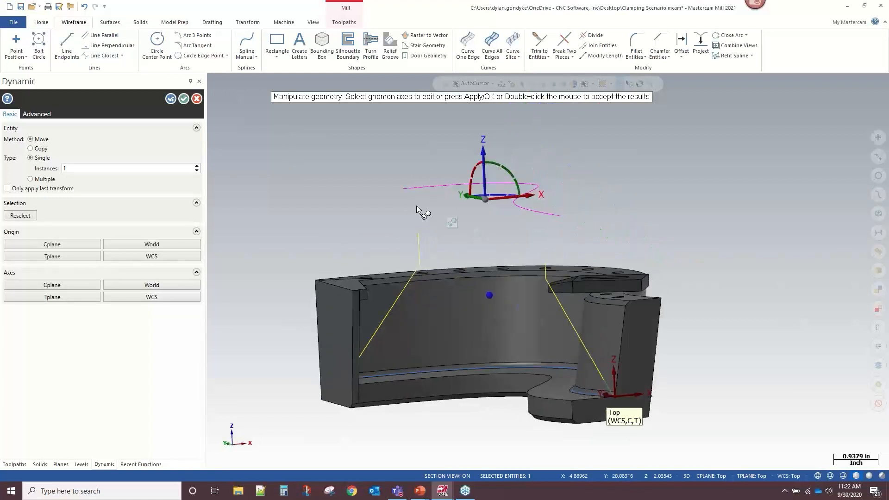
click(184, 98)
Regenerate the second Morph toolpath with the raised tilt spline and start its backplot.
click(30, 96)
middle_drag(546, 235, 503, 283)
click(71, 96)
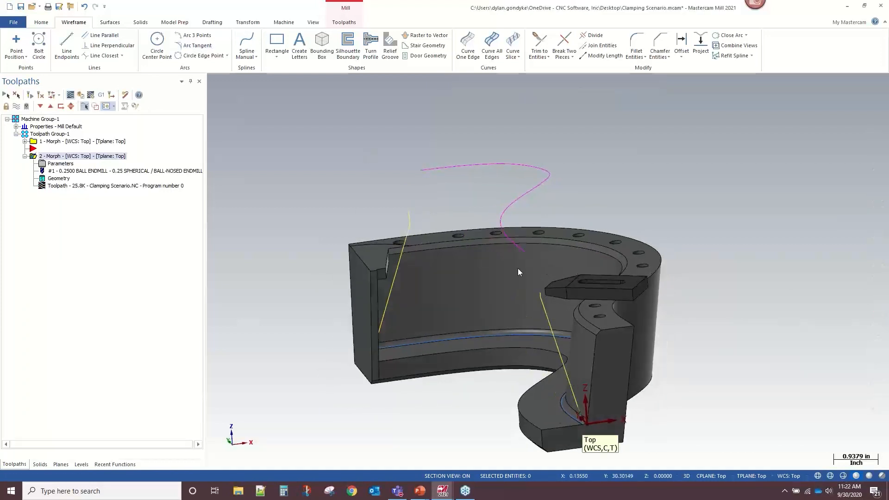
Examine in the backplot how the tool and holder tilt along the floor near the clamp, and close the backplot.
middle_drag(532, 273, 519, 212)
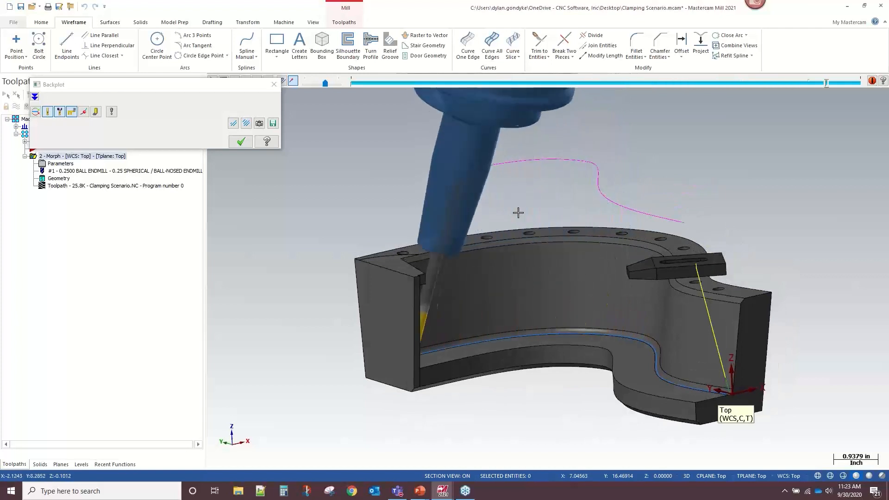
middle_drag(518, 212, 609, 188)
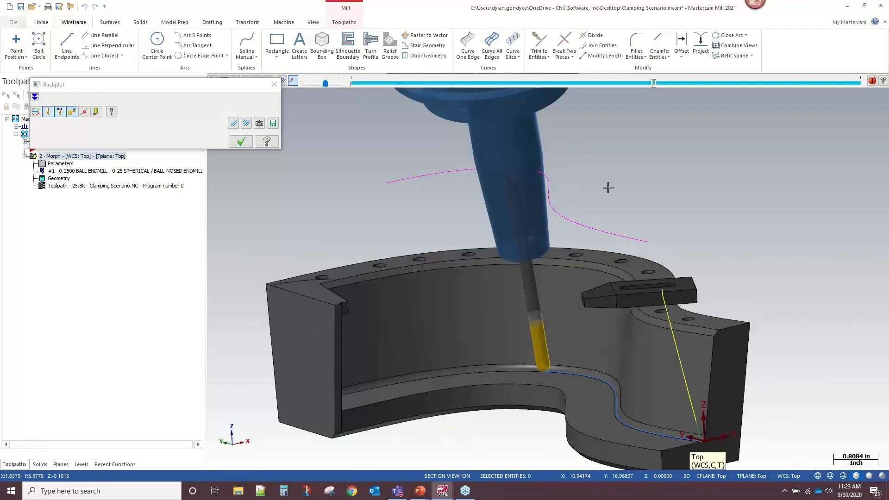
scroll(562, 159, up, 3)
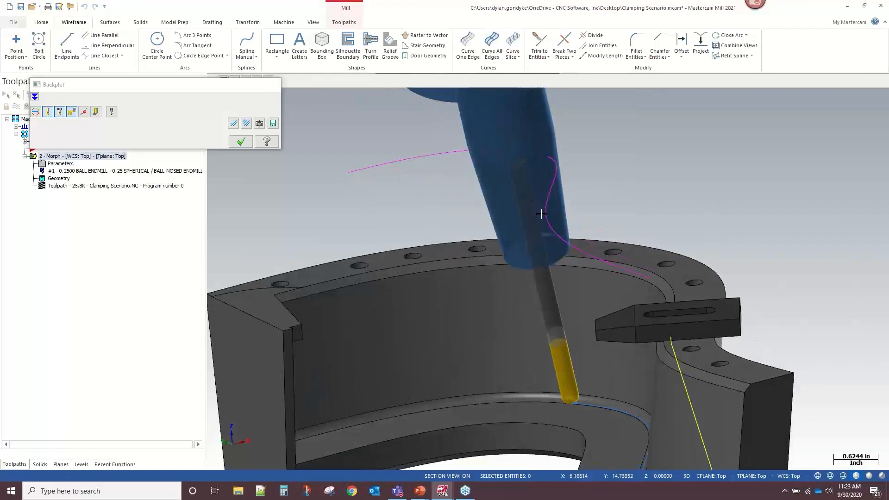
key(Escape)
Try to lower the tilt spline about 1.4 in along Z towards the part's rim with Dynamic transform.
click(543, 214)
middle_drag(541, 216, 482, 141)
click(352, 45)
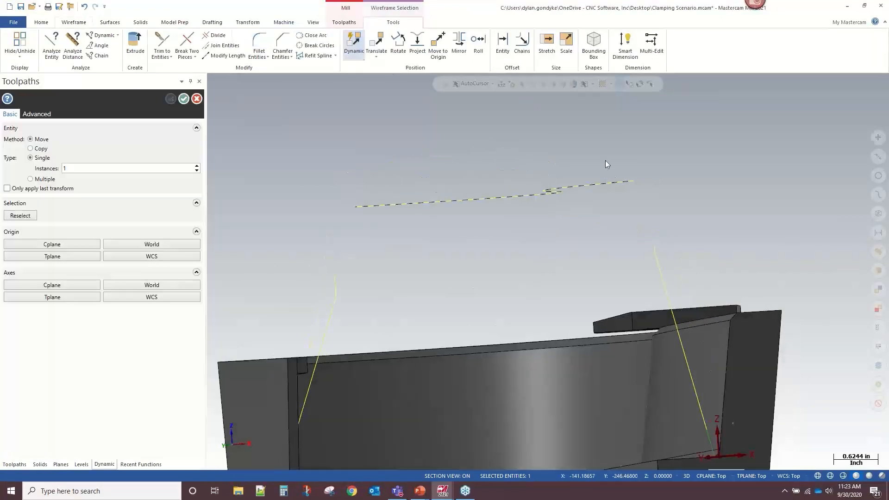
click(559, 158)
click(558, 148)
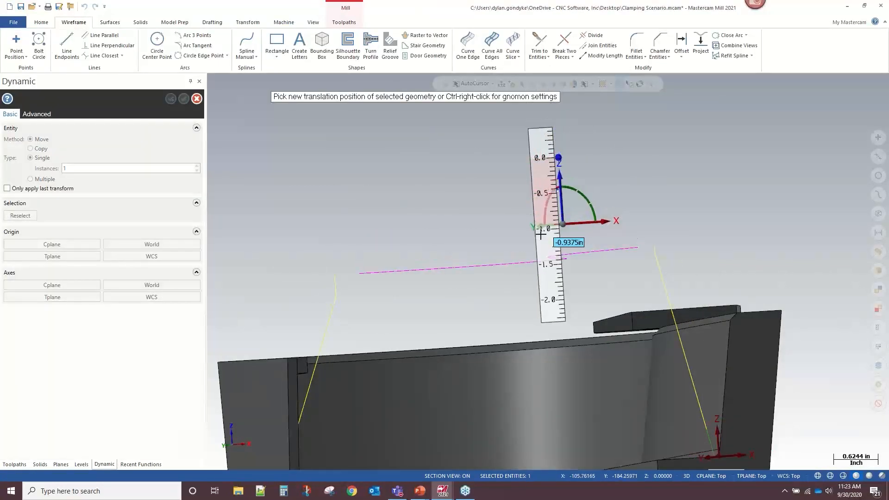
click(533, 261)
scroll(382, 133, down, 3)
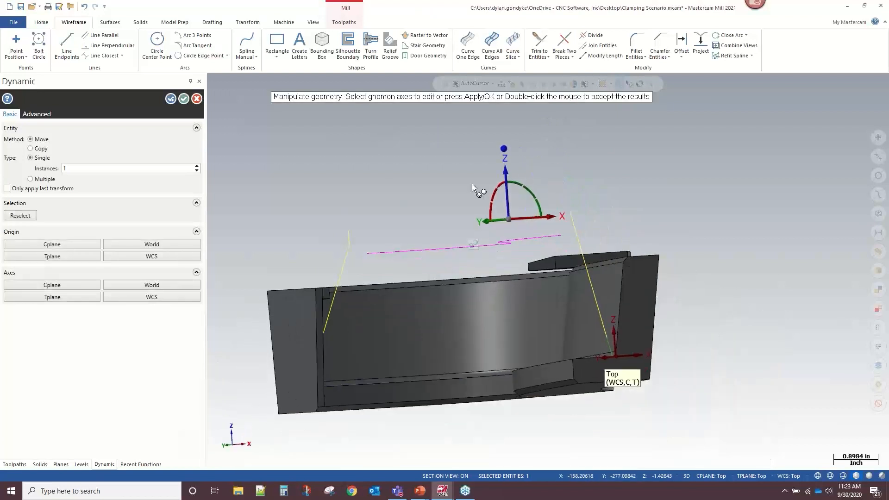
middle_drag(473, 185, 539, 373)
scroll(643, 419, down, 1)
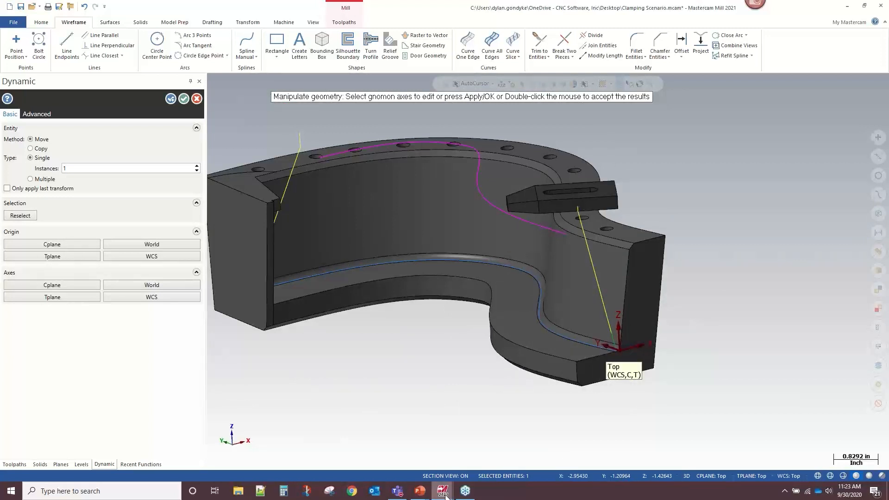
scroll(520, 328, down, 1)
double_click(442, 206)
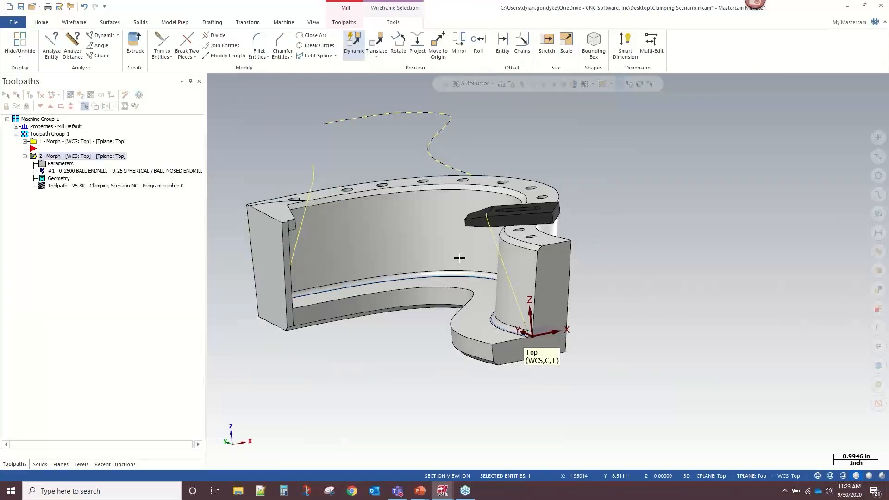
scroll(752, 288, down, 2)
scroll(389, 209, up, 3)
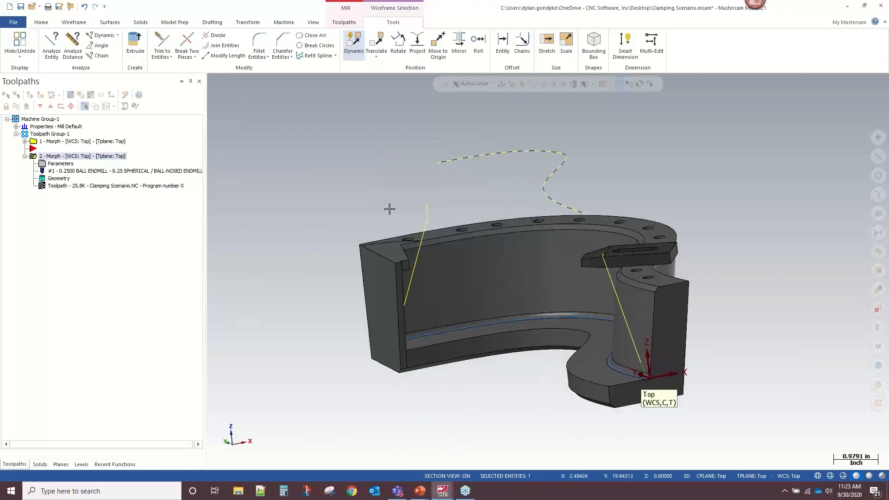
key(Escape)
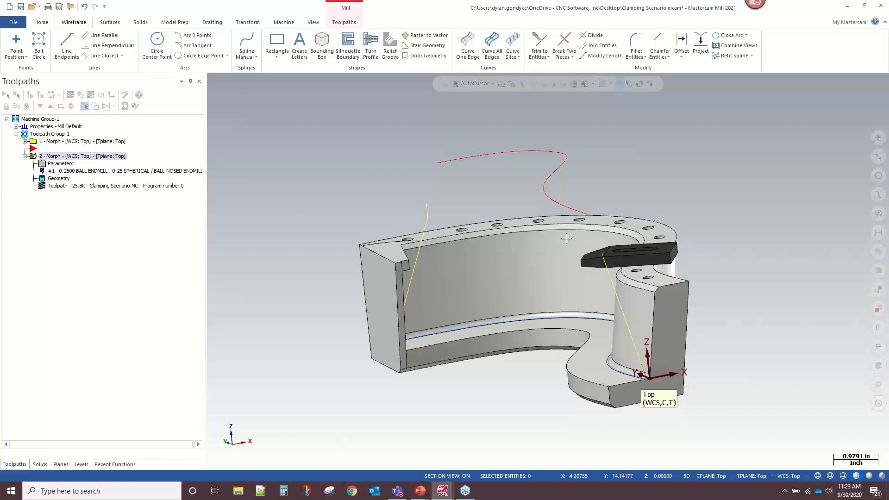
Switch to the impeller.mcam file and bring the floor toolpath and its tilt spline into closer view.
mouse_move(566, 238)
middle_down()
mouse_move(582, 204)
mouse_move(513, 174)
middle_up()
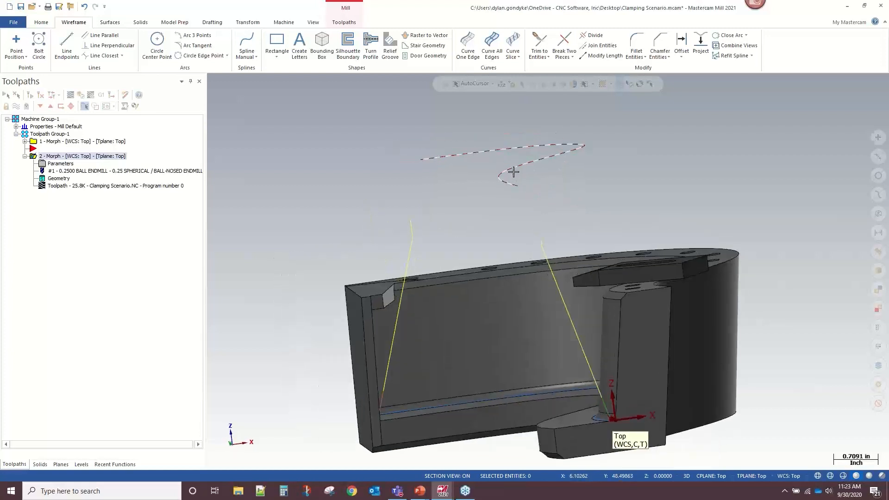
middle_drag(451, 246, 449, 210)
click(445, 498)
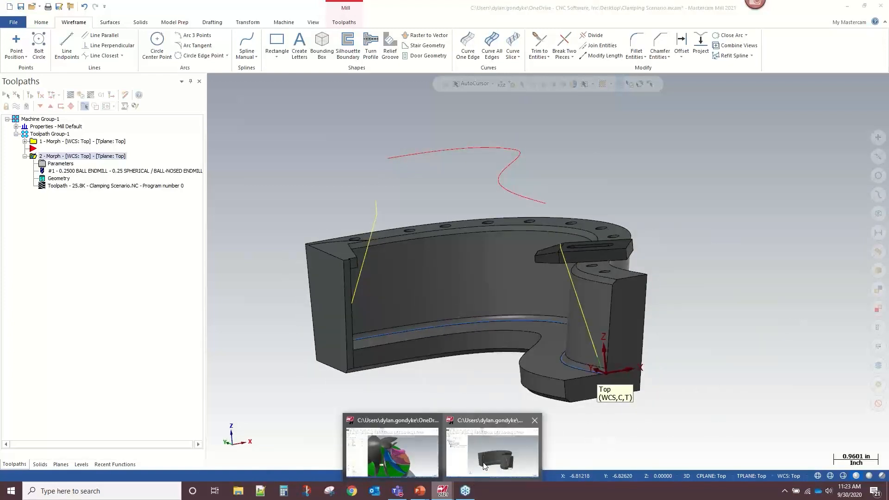
click(485, 452)
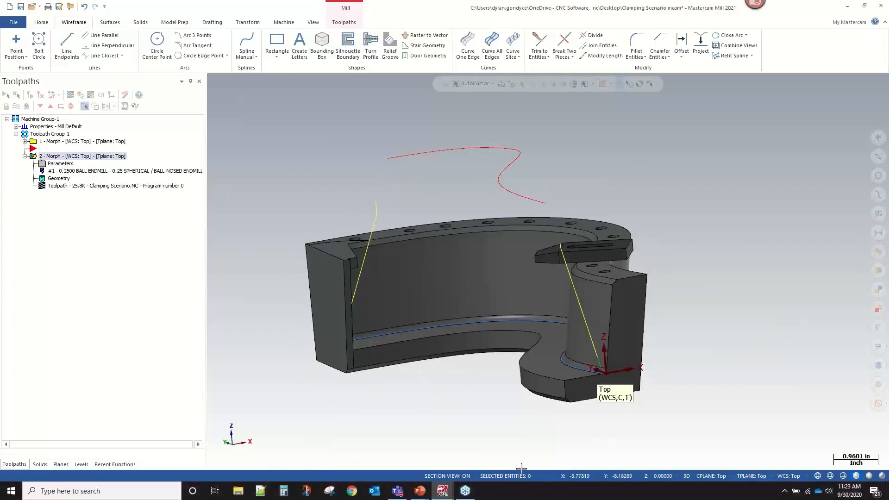
key(alt+Tab)
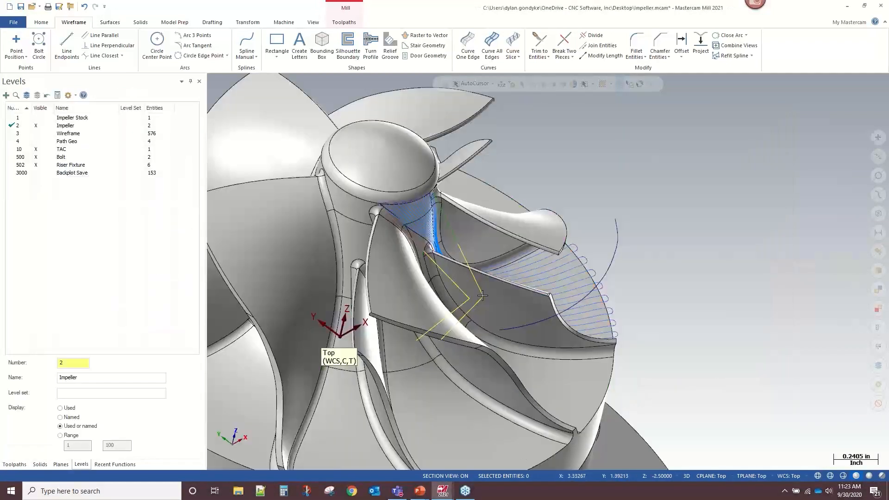
middle_drag(809, 292, 550, 252)
scroll(684, 334, down, 2)
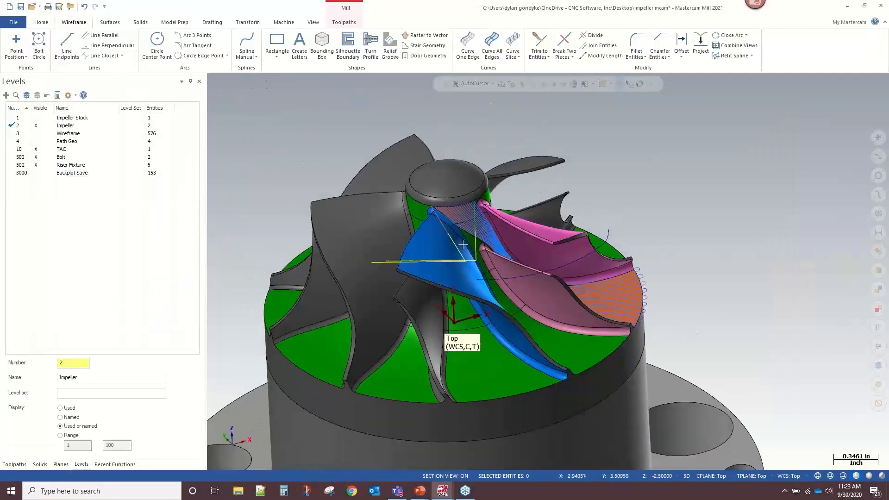
scroll(469, 245, up, 4)
middle_drag(471, 235, 485, 247)
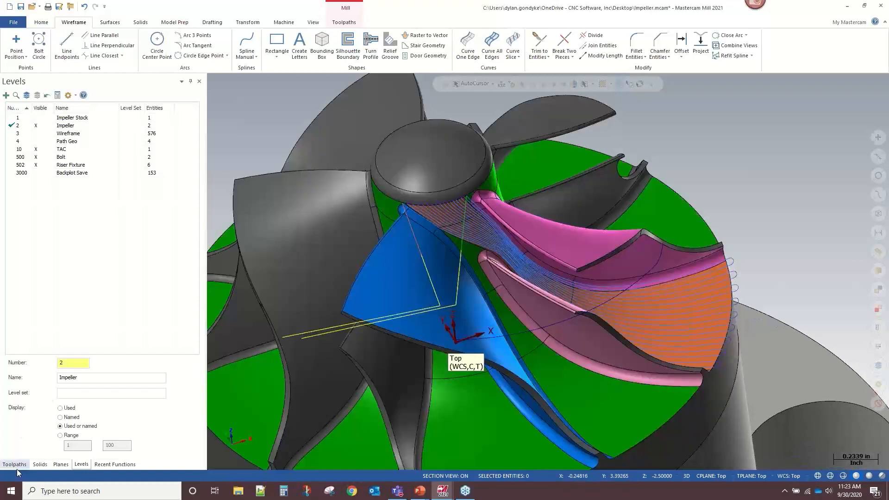
Start a backplot of the impeller's second Morph toolpath and advance it partway along the floor between the blades.
click(19, 466)
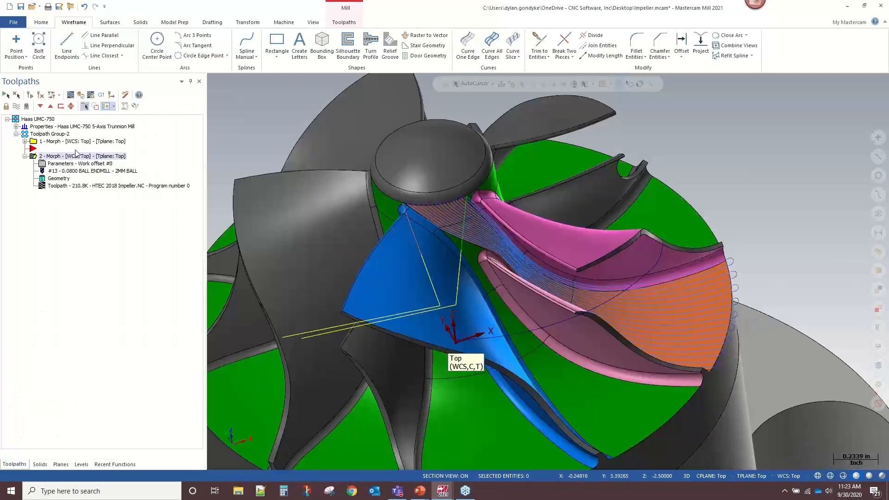
click(71, 95)
drag(352, 83, 437, 85)
scroll(479, 268, down, 1)
middle_drag(479, 268, 371, 269)
Turn on the display of tool vectors in the backplot options with a vector length of 3.
click(112, 111)
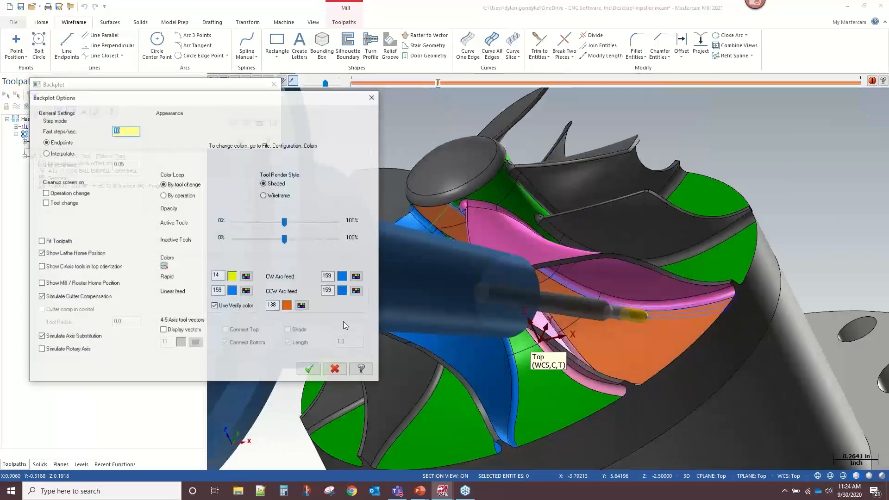
double_click(347, 343)
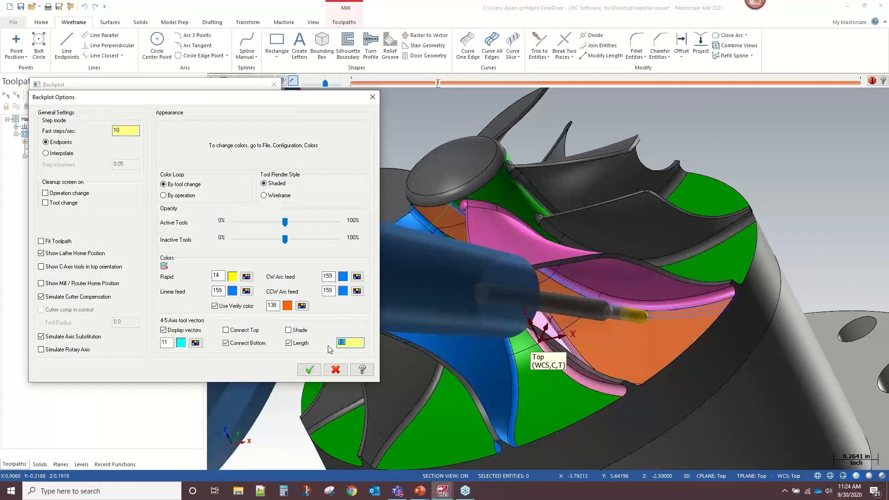
text(3)
click(309, 370)
Trace the toolpath with its tool vectors, examine how they fan out between the blades, and close the backplot.
scroll(584, 242, down, 3)
middle_drag(584, 242, 577, 272)
scroll(651, 282, up, 1)
click(234, 123)
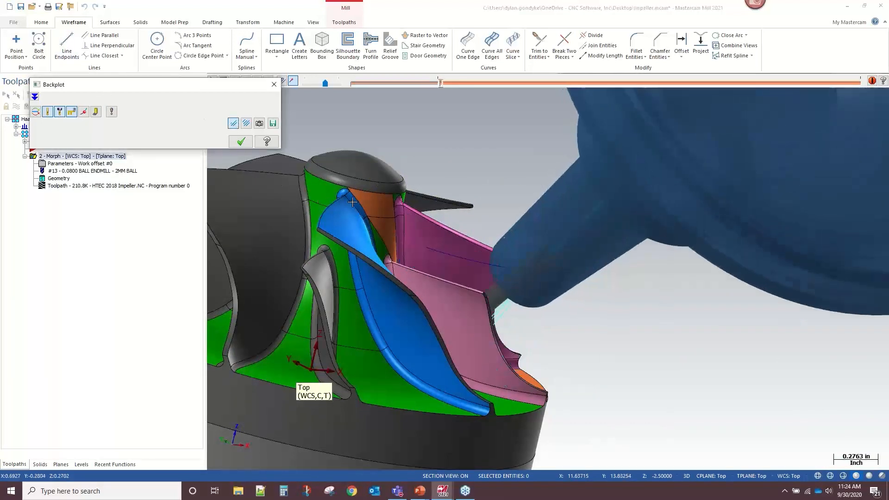
middle_drag(493, 184, 431, 315)
scroll(261, 299, down, 1)
scroll(261, 298, up, 1)
scroll(376, 389, down, 2)
scroll(401, 361, down, 2)
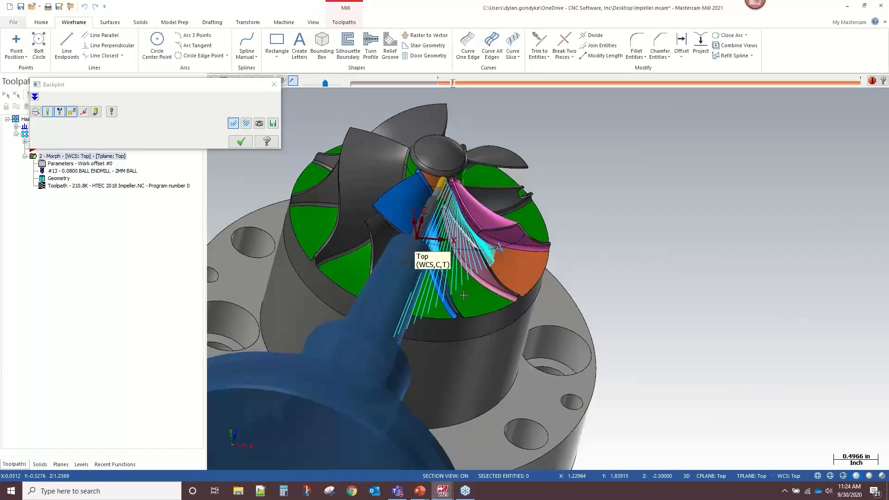
click(274, 85)
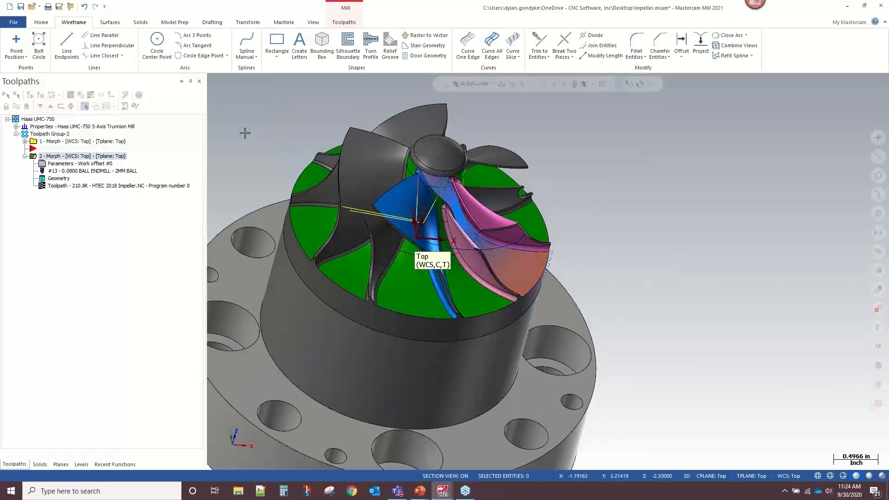
Review the second Morph toolpath's tool axis control and collision control settings, and return to the impeller model.
scroll(524, 185, down, 1)
scroll(518, 167, up, 3)
mouse_move(515, 153)
middle_down()
mouse_move(511, 264)
mouse_move(482, 283)
middle_up()
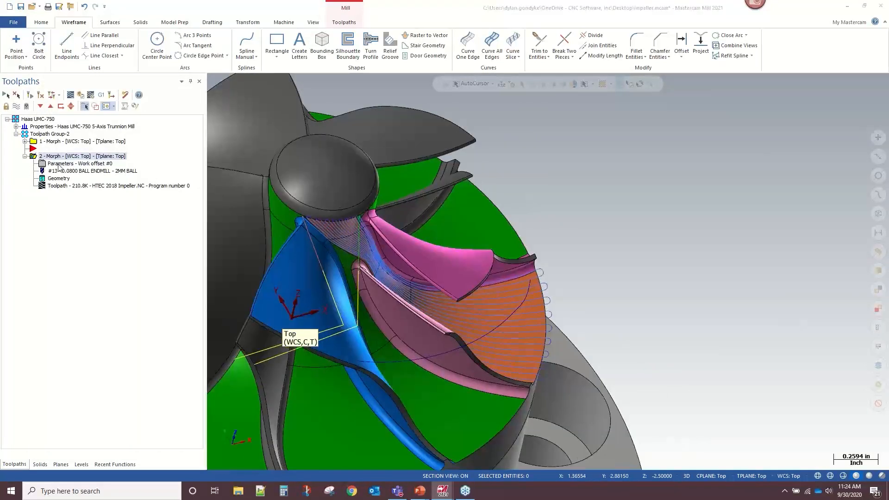
click(58, 165)
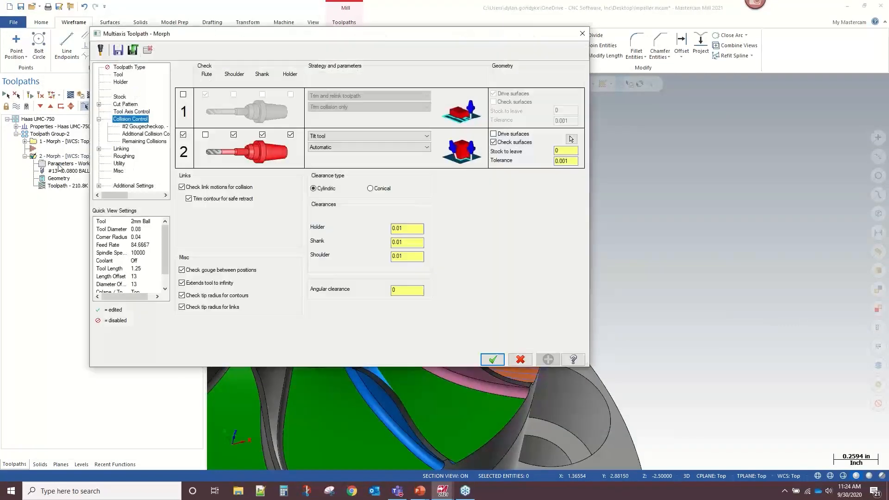
click(135, 111)
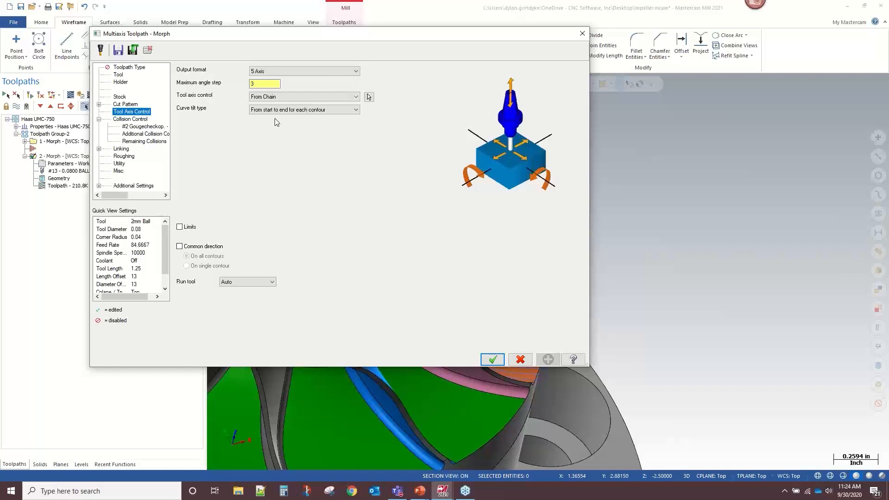
click(132, 119)
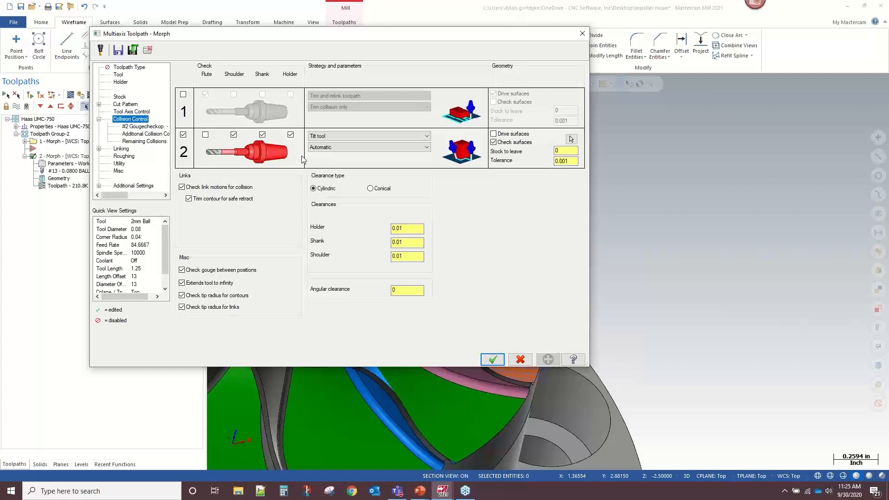
click(493, 359)
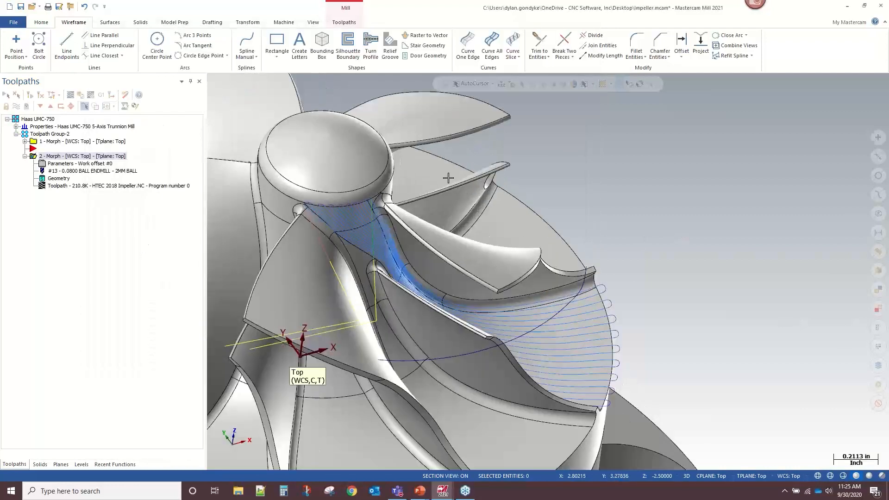
scroll(593, 164, down, 3)
scroll(494, 204, up, 2)
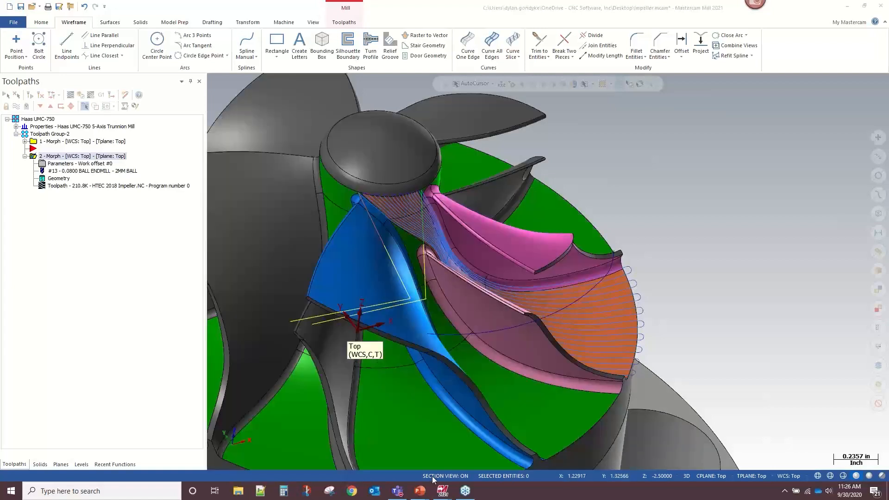
Switch to the Clamping Scenario file and examine the clamped part, its inner fillet and the tilt curve around the clamp.
mouse_move(442, 491)
click(506, 460)
middle_drag(441, 218, 492, 280)
scroll(492, 280, up, 3)
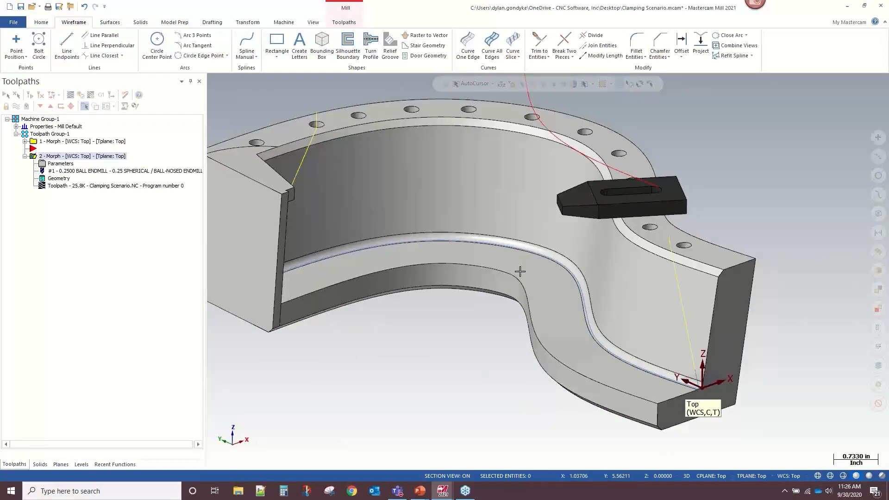
scroll(403, 162, down, 1)
middle_drag(403, 163, 440, 165)
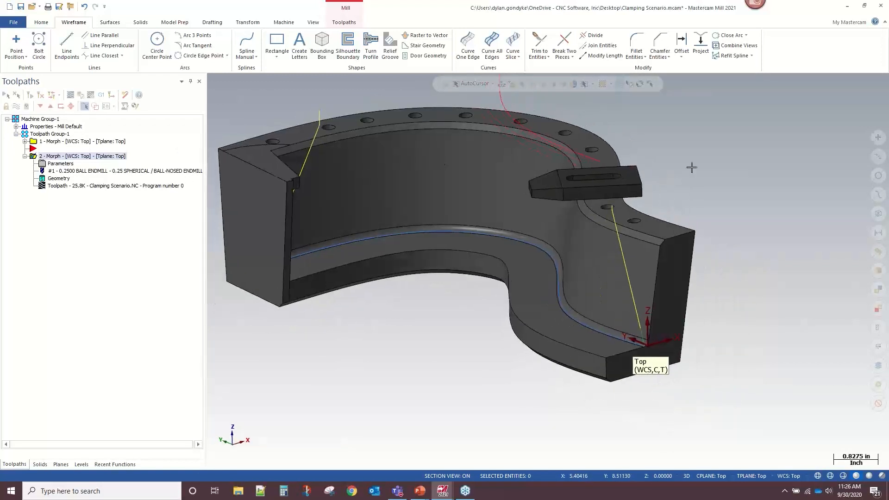
scroll(552, 317, up, 2)
middle_drag(553, 316, 544, 314)
scroll(544, 314, down, 2)
scroll(439, 280, up, 2)
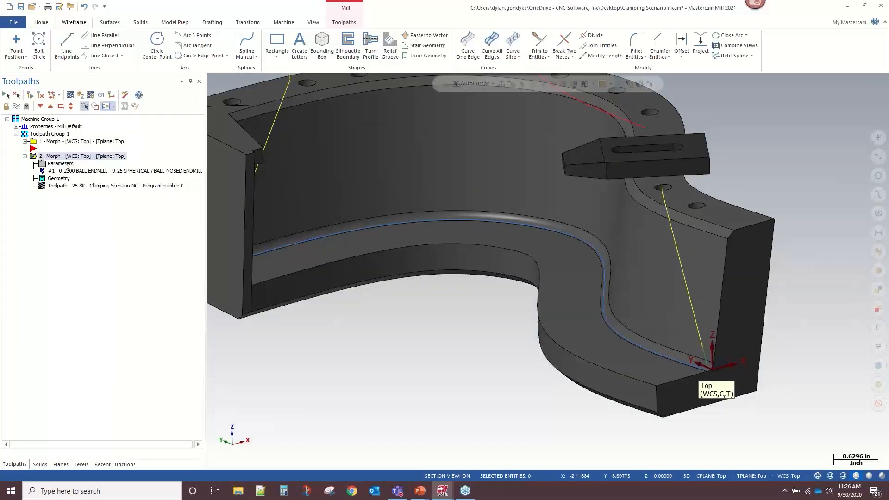
Open the second Morph toolpath's parameters and review its two cut pattern chains and the drive surface.
click(64, 165)
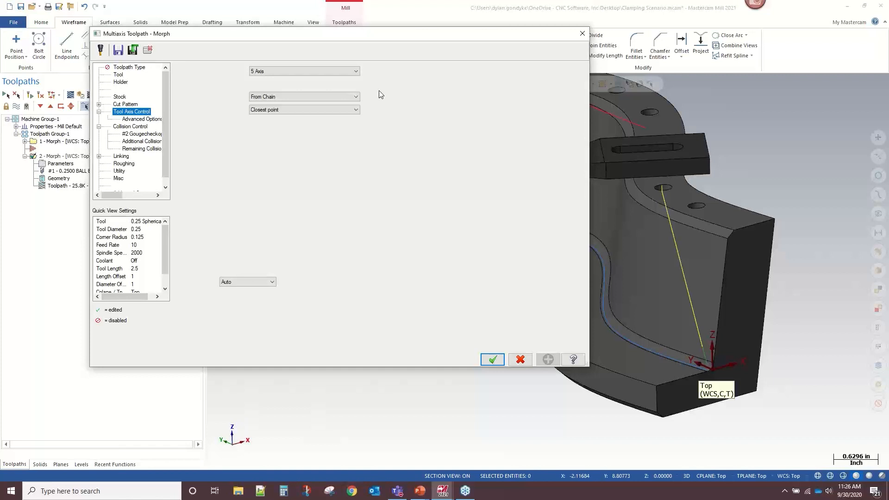
click(390, 82)
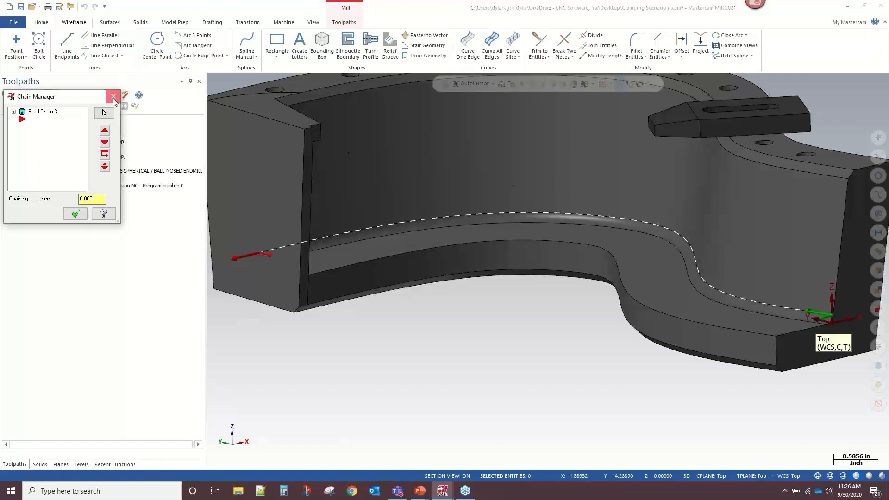
click(113, 97)
click(389, 120)
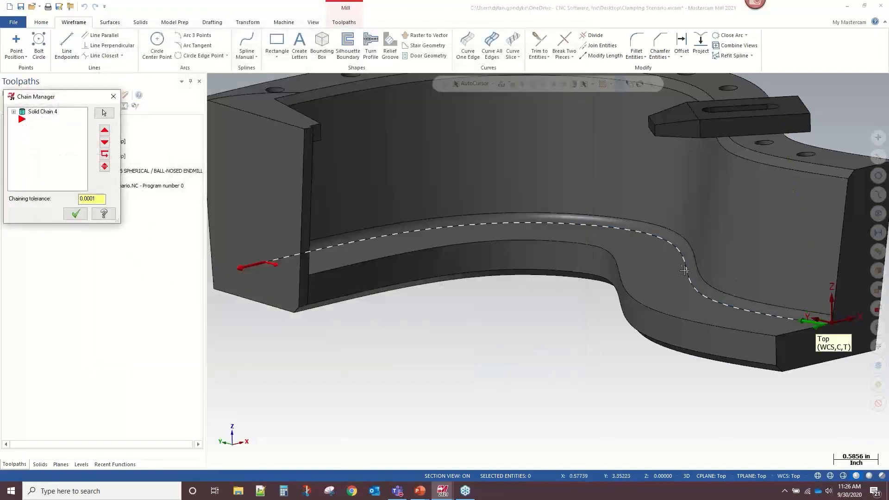
click(113, 97)
click(390, 155)
mouse_move(491, 204)
middle_down()
mouse_move(431, 231)
mouse_move(497, 203)
middle_up()
click(496, 202)
key(Return)
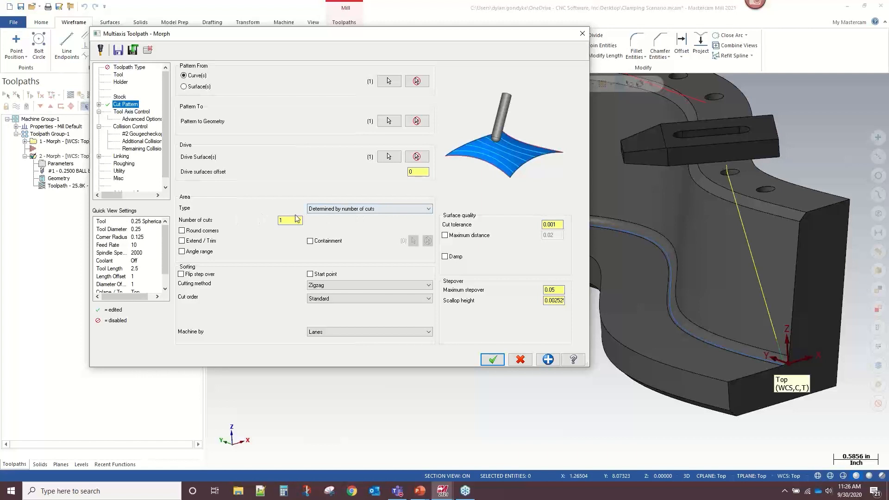
Review the cut pattern's area type options and the number of cuts, and close the toolpath parameters.
click(322, 209)
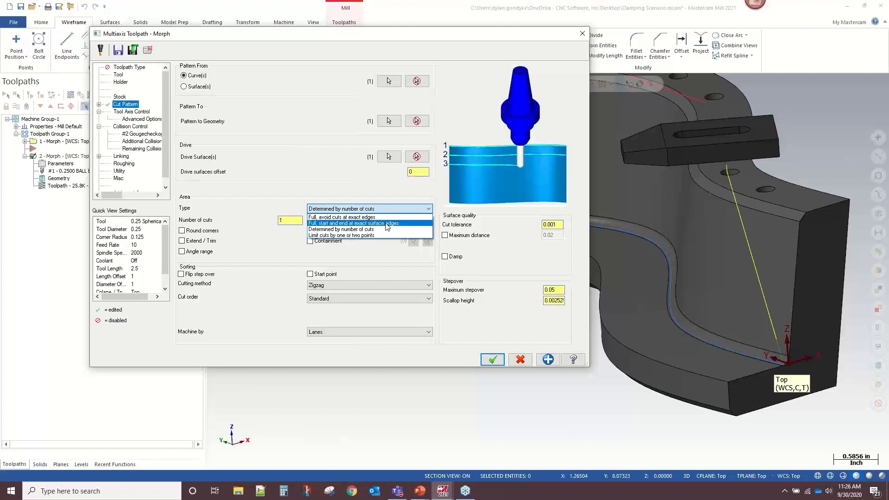
click(348, 231)
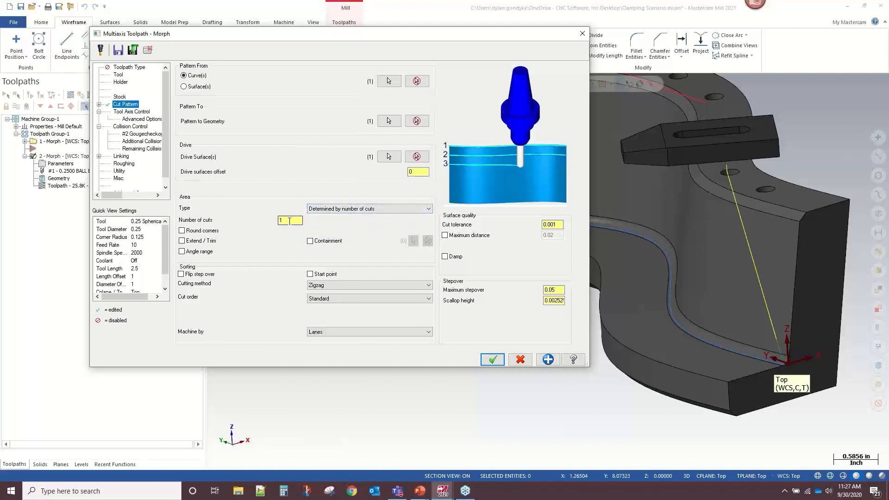
double_click(289, 221)
click(582, 33)
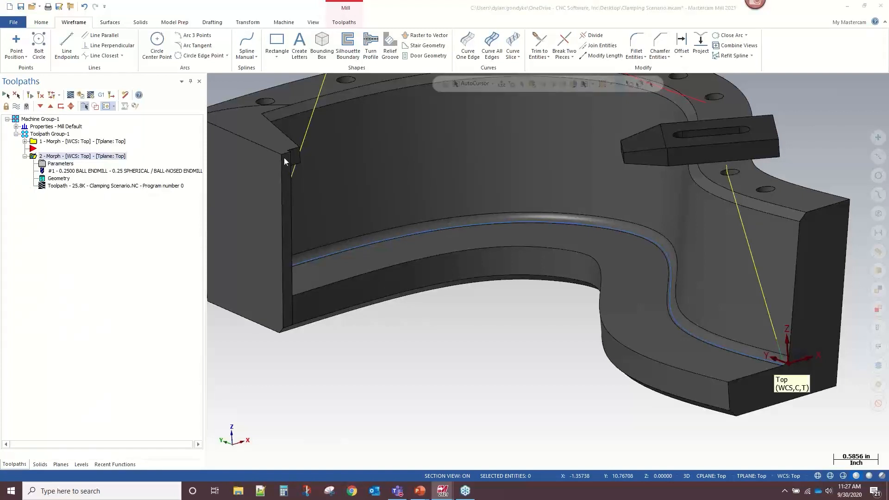
Reopen the second Morph toolpath's tool axis control and try Surface with tilt, considering its side tilt angle.
click(60, 164)
click(132, 112)
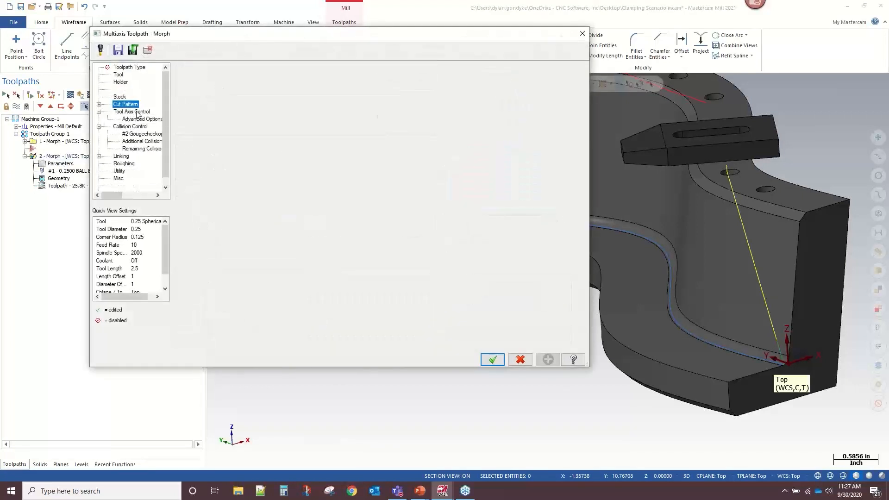
click(304, 97)
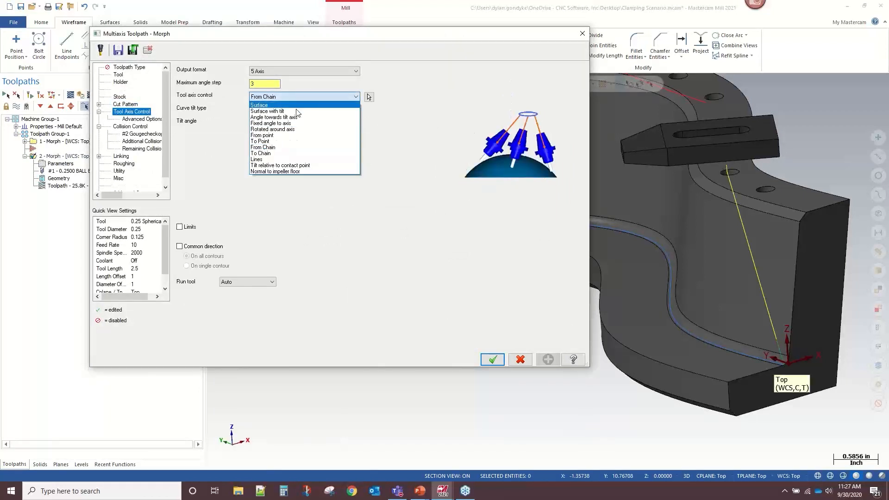
click(322, 111)
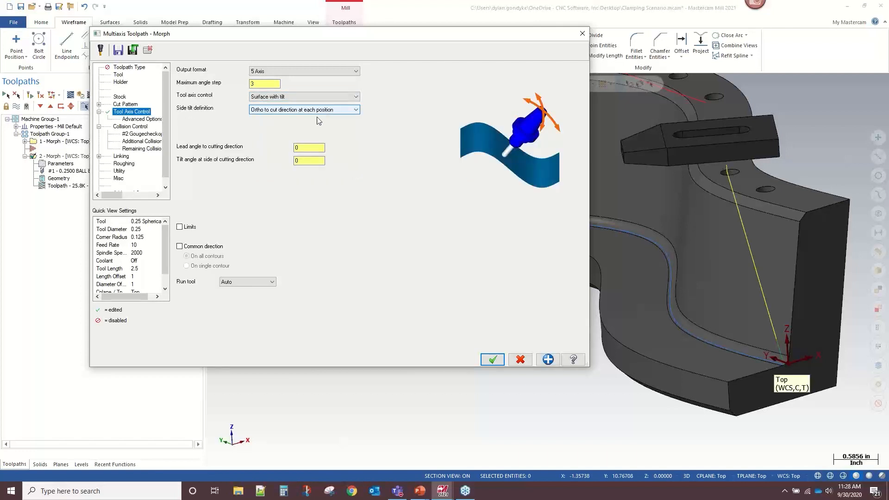
click(297, 160)
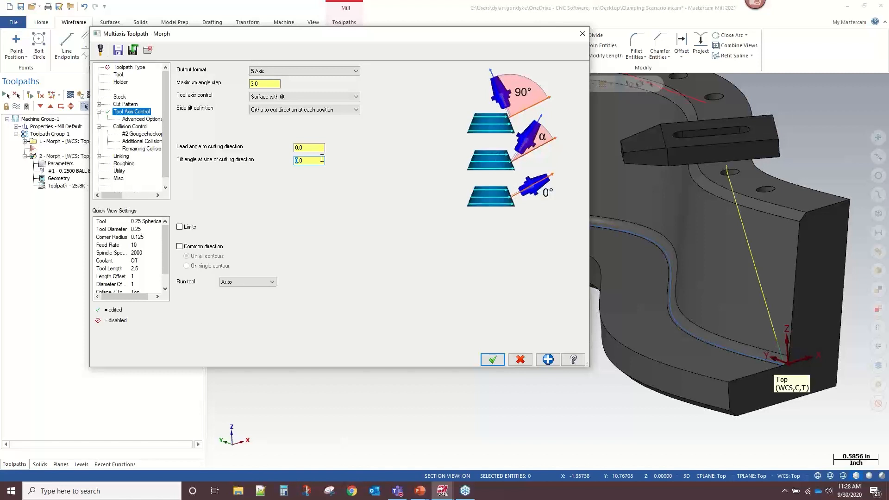
Try the Fixed angle to axis tool axis control and look at its tilt angle setting.
click(274, 97)
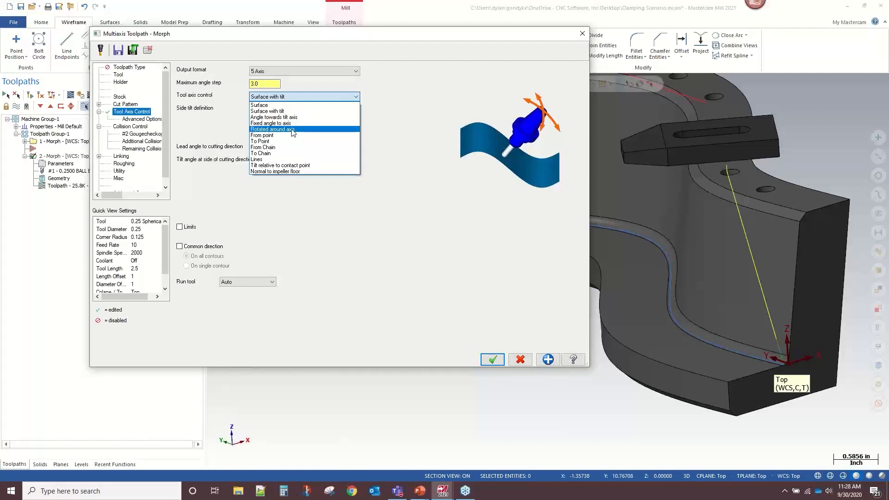
click(315, 123)
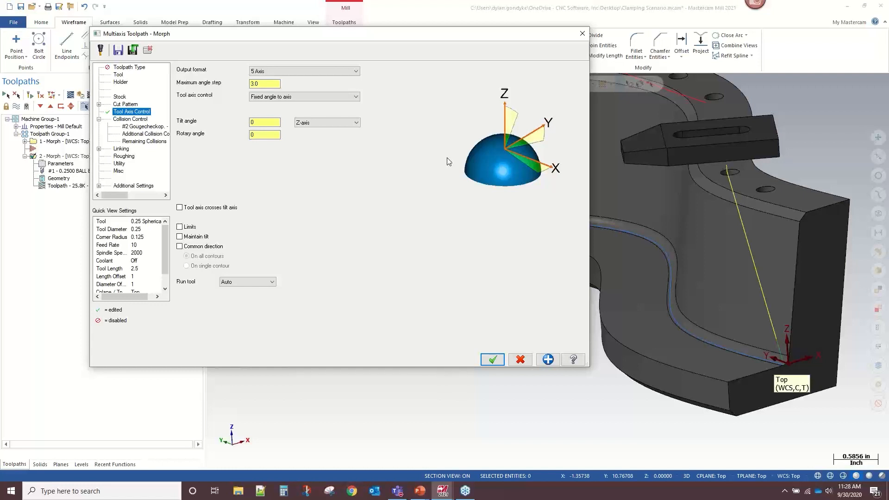
click(275, 120)
Try the To Point and From point tool axis controls to compare how they orient the tool.
click(298, 96)
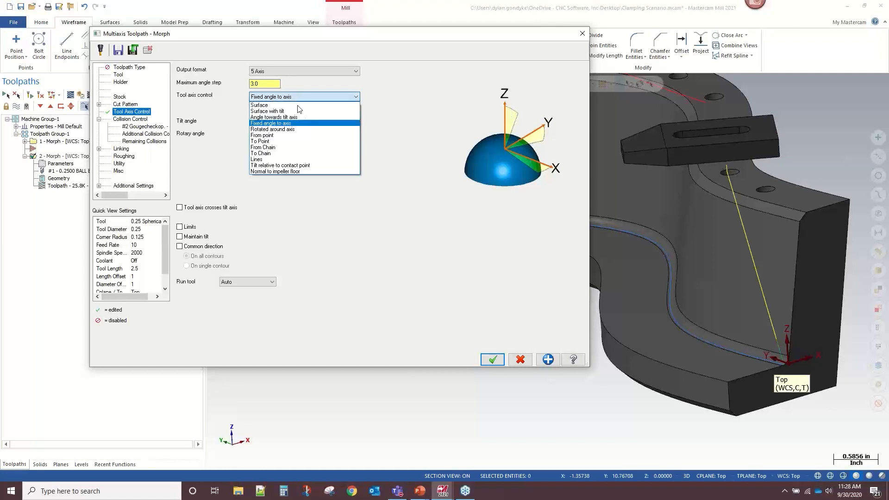
click(291, 141)
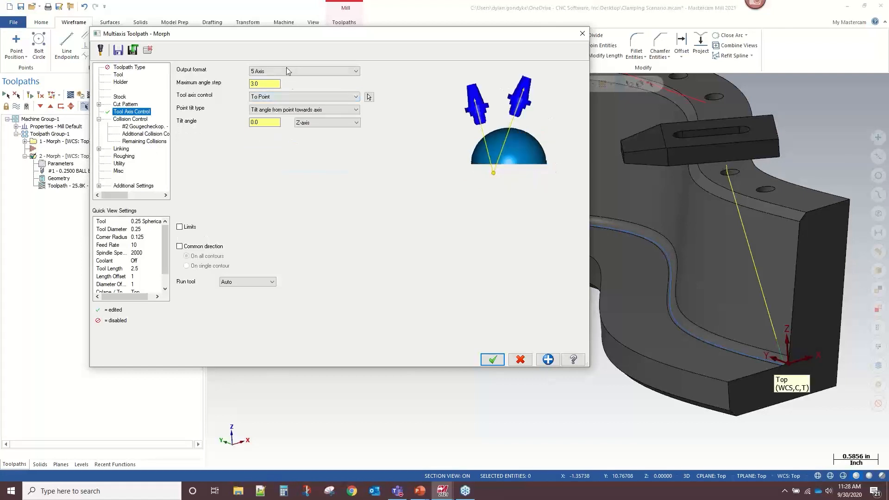
click(298, 96)
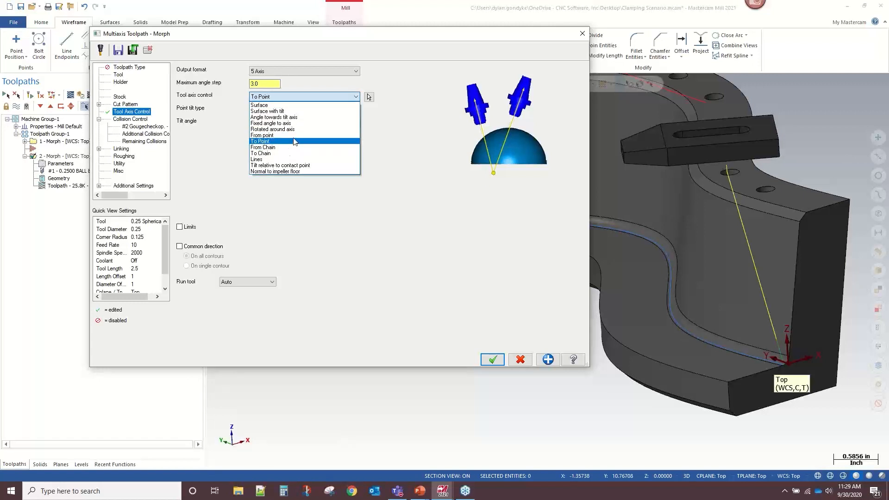
click(278, 134)
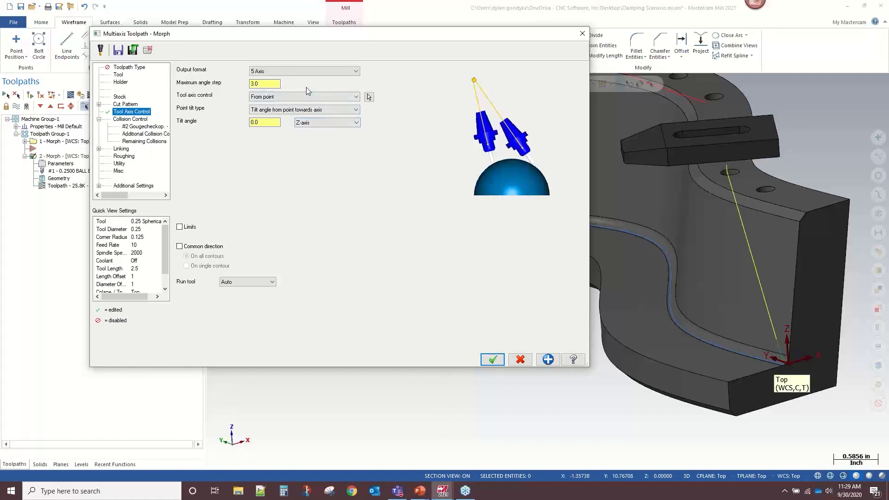
Set the tool axis control to From Chain and compare the curve tilt types Closest point and From start to end for each contour.
click(293, 97)
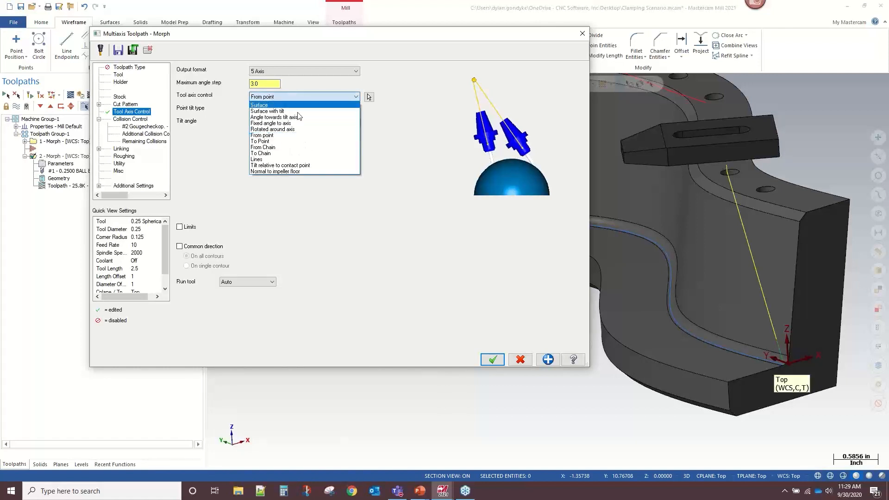
click(297, 148)
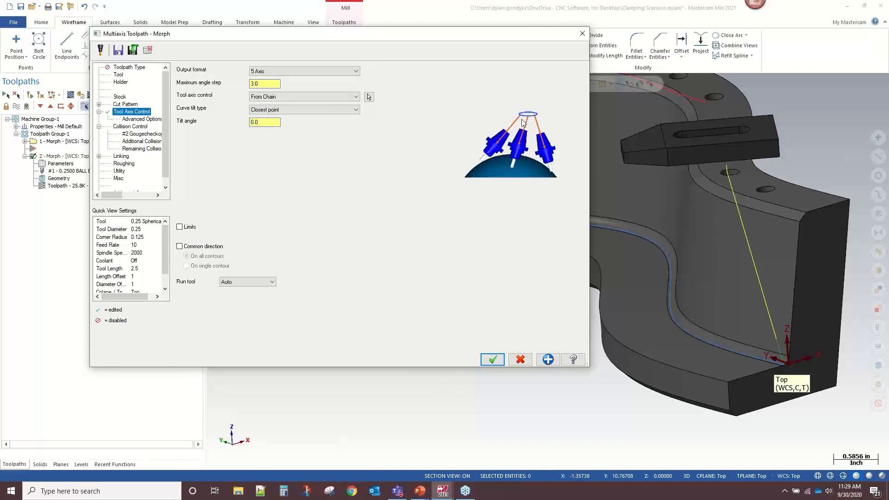
click(278, 110)
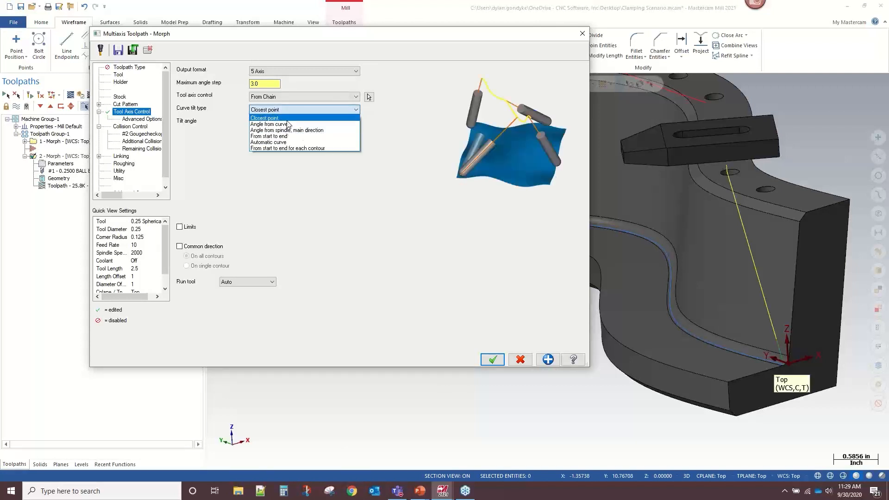
click(289, 148)
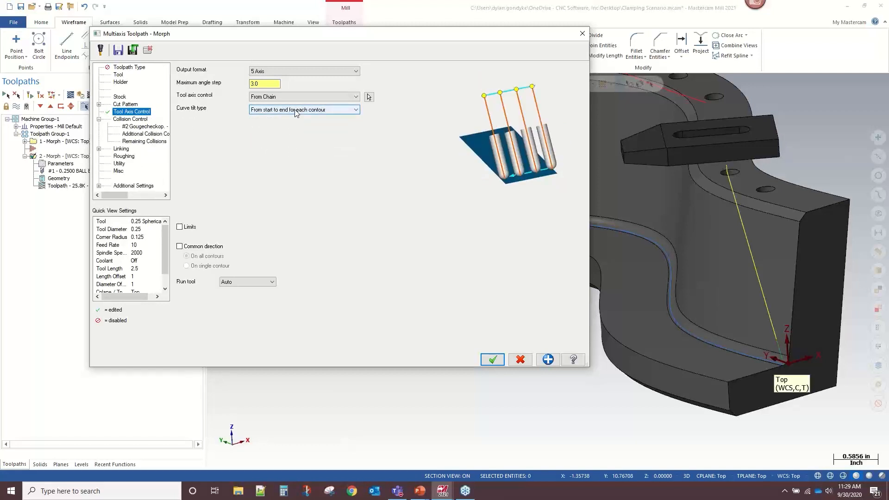
click(297, 111)
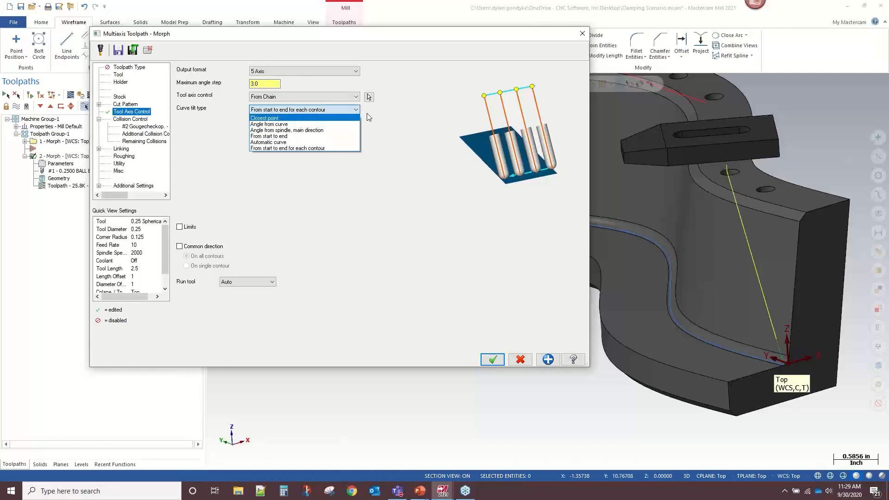
click(266, 119)
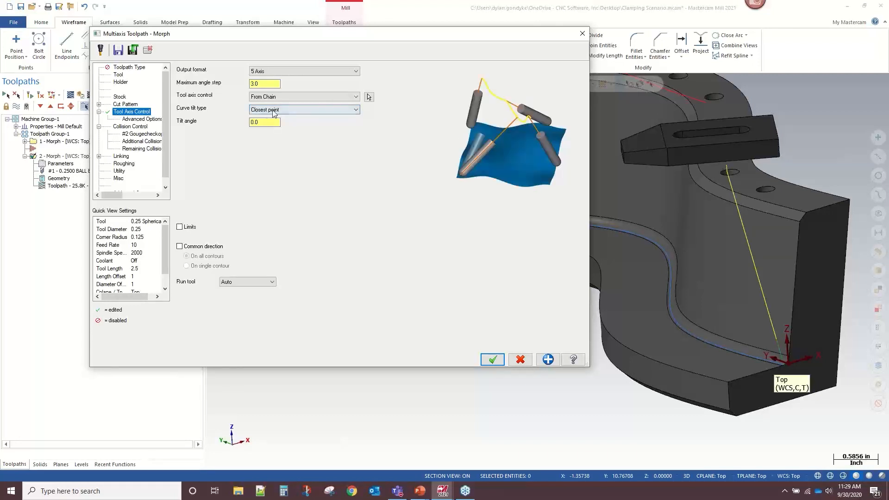
click(274, 110)
click(280, 148)
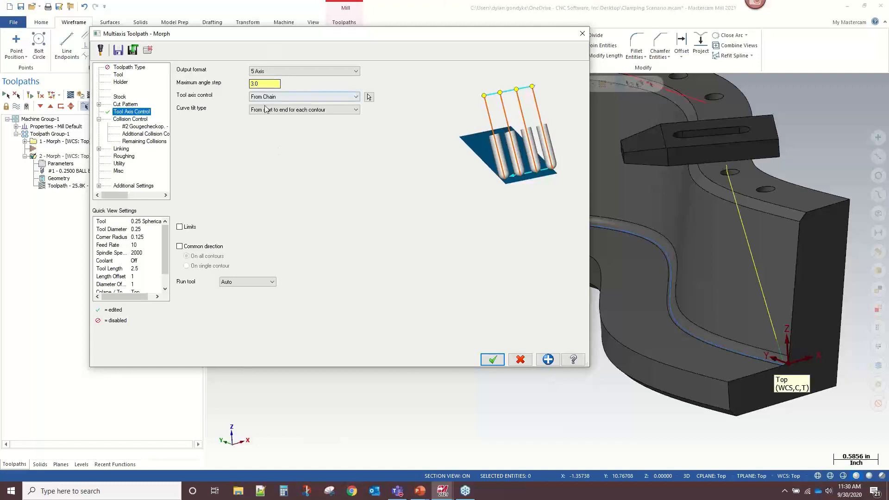
Try To Point as the tool axis control, close the parameters without saving, and return to the clamped part.
click(276, 97)
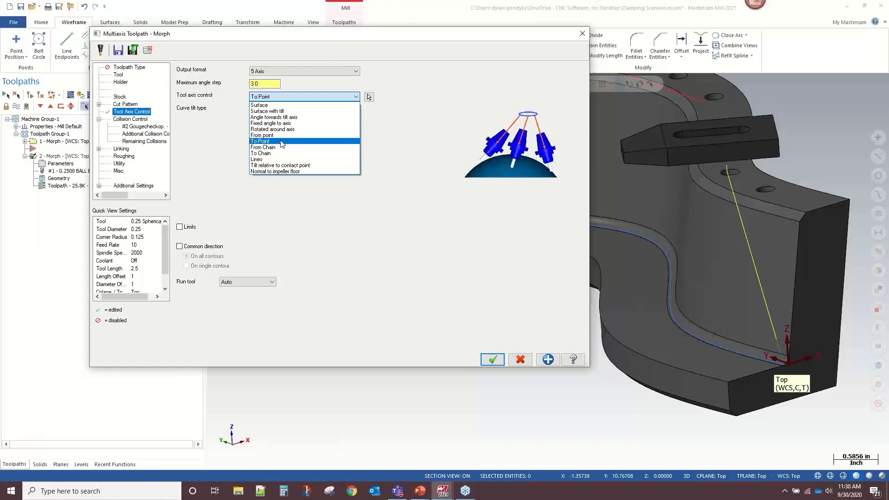
click(269, 142)
click(282, 97)
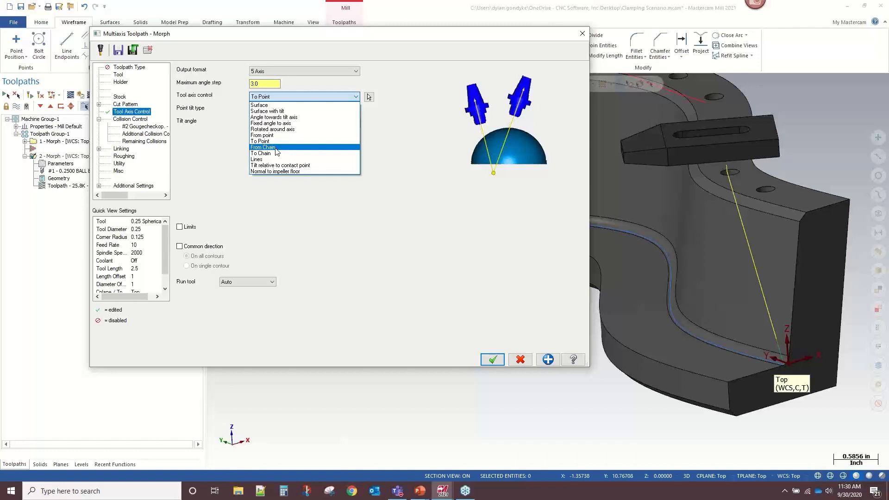
click(583, 38)
click(582, 37)
mouse_move(616, 225)
middle_down()
mouse_move(486, 307)
mouse_move(464, 227)
mouse_move(425, 292)
mouse_move(437, 288)
middle_up()
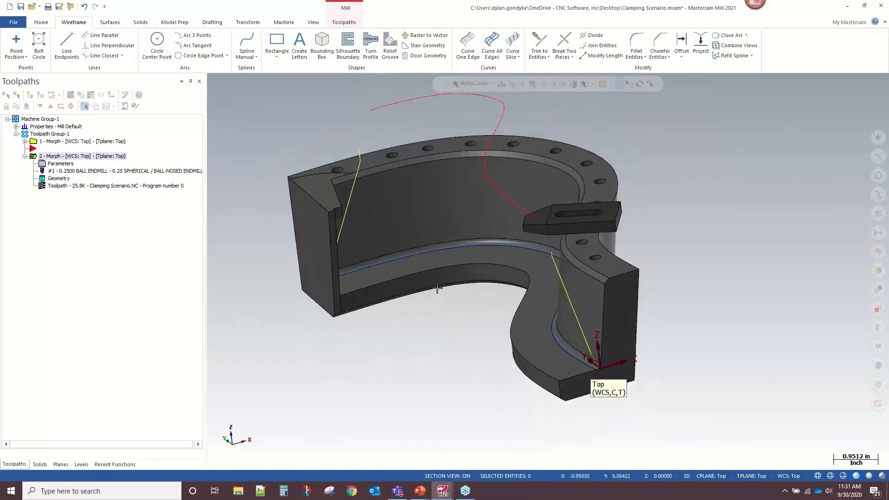